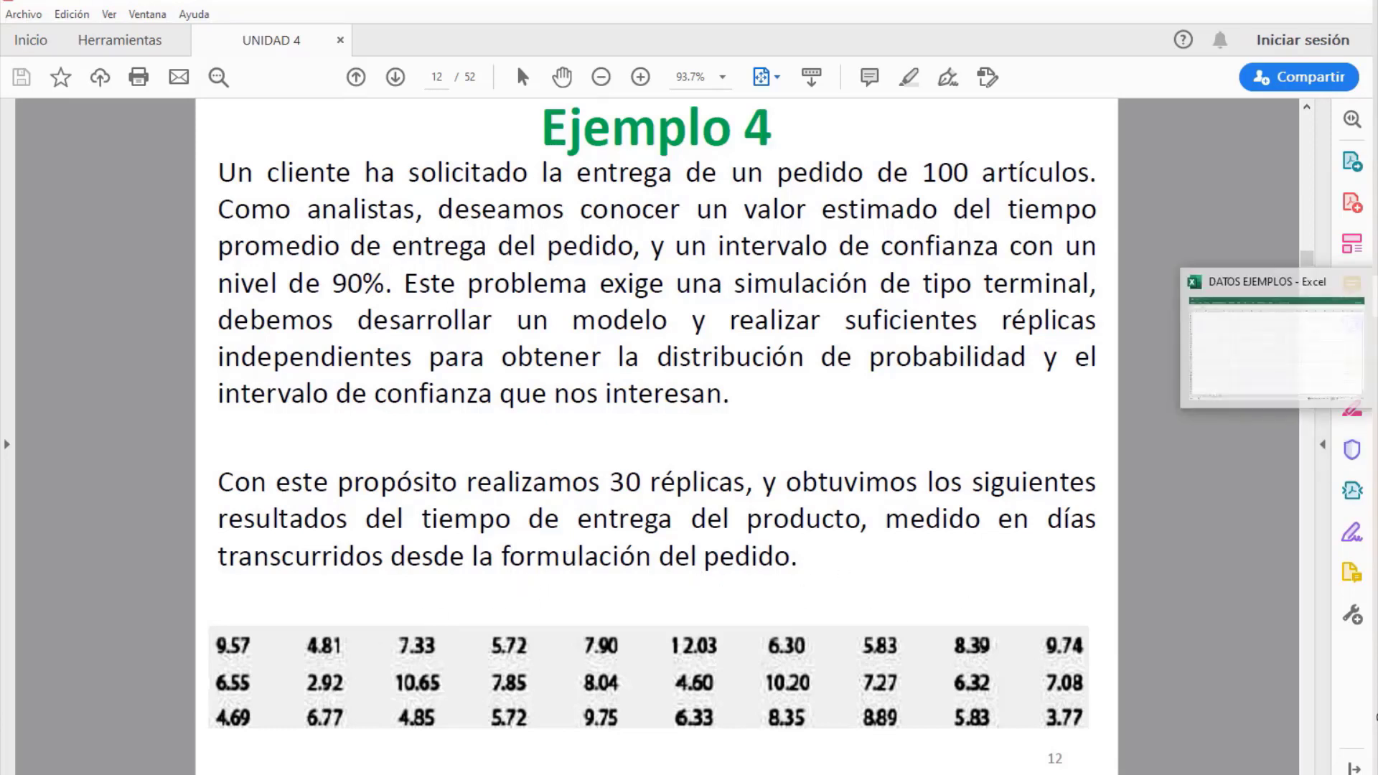
- Switch to the DATOS EJEMPLOS workbook in Excel and copy the EJ4 values F3:F32 from Hoja1 into sheet 04, starting at A1
{"action": "left_click", "coordinate": [1375, 340]}
{"action": "left_click", "coordinate": [114, 756]}
{"action": "type", "text": "190.3 184.2 182.4 195.6 191.2 190.5 191.7 188.5 189.3 188.4"}
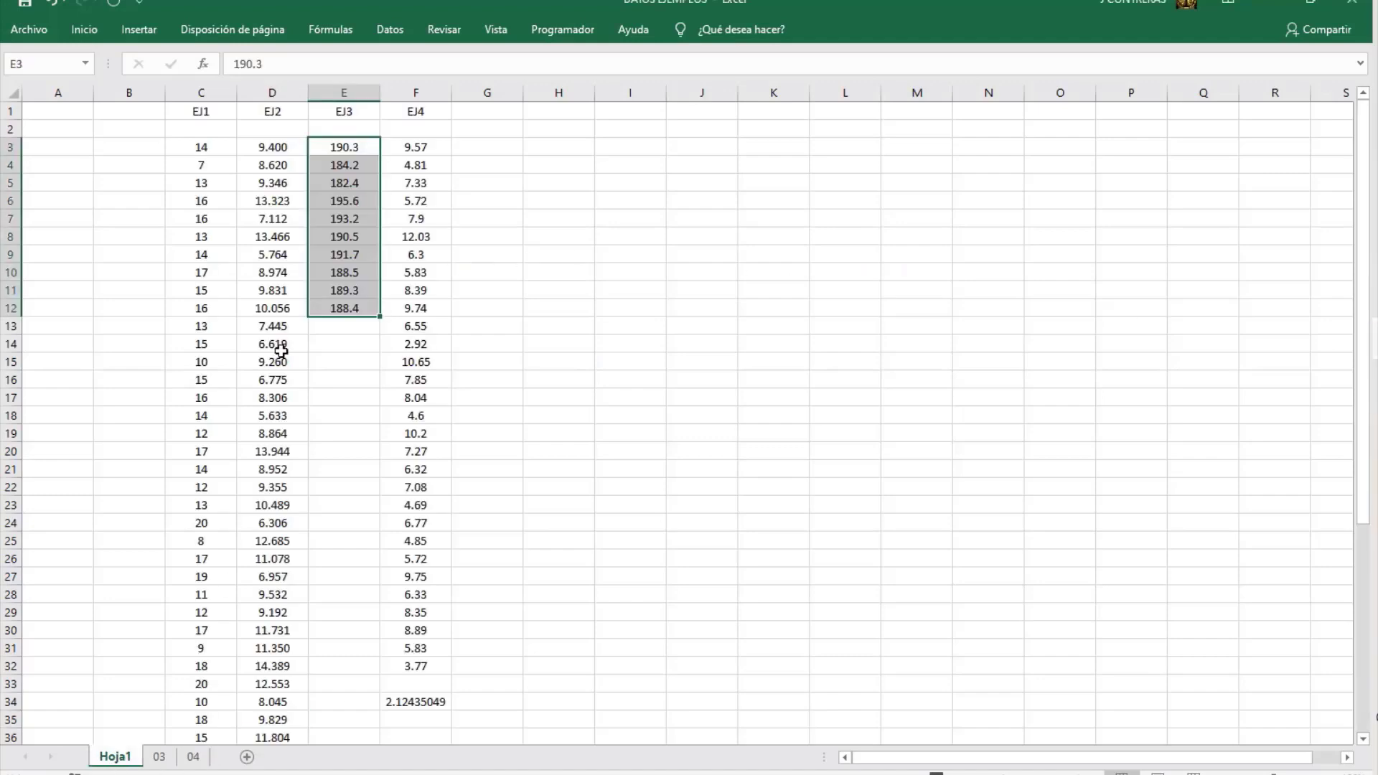
{"action": "left_click", "coordinate": [415, 164]}
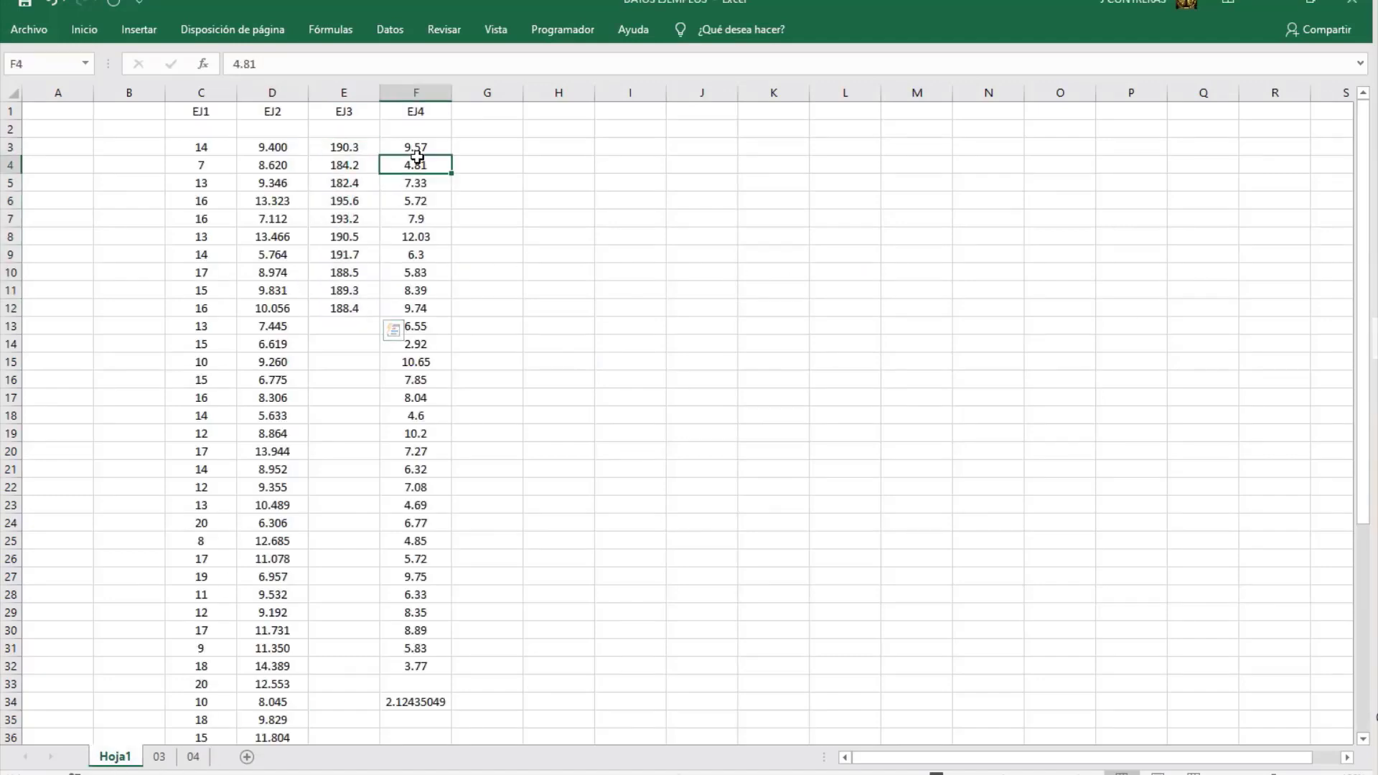
{"action": "left_click_drag", "start_coordinate": [421, 147], "coordinate": [401, 661]}
{"action": "key", "text": "ctrl+c"}
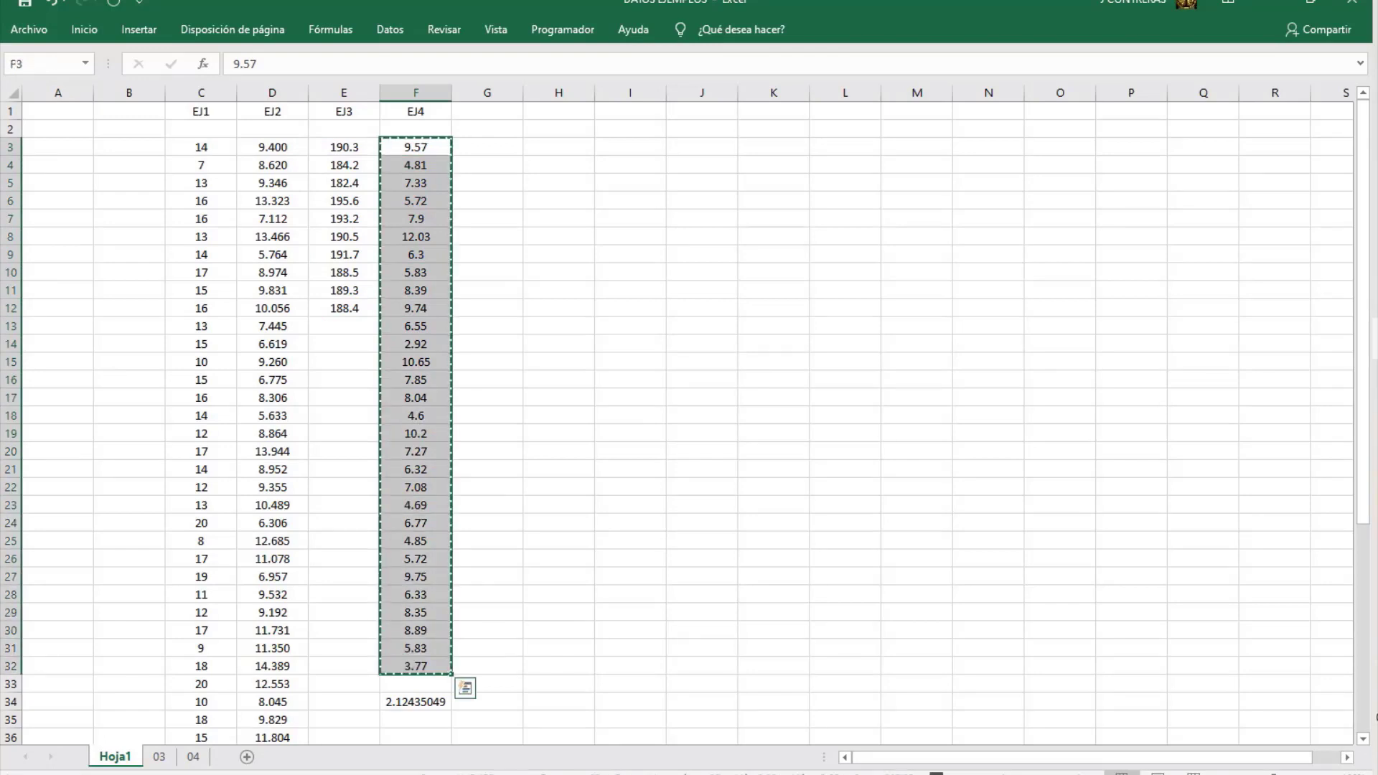
{"action": "key", "text": "ctrl+Page_Down"}
{"action": "key", "text": "ctrl+Page_Down"}
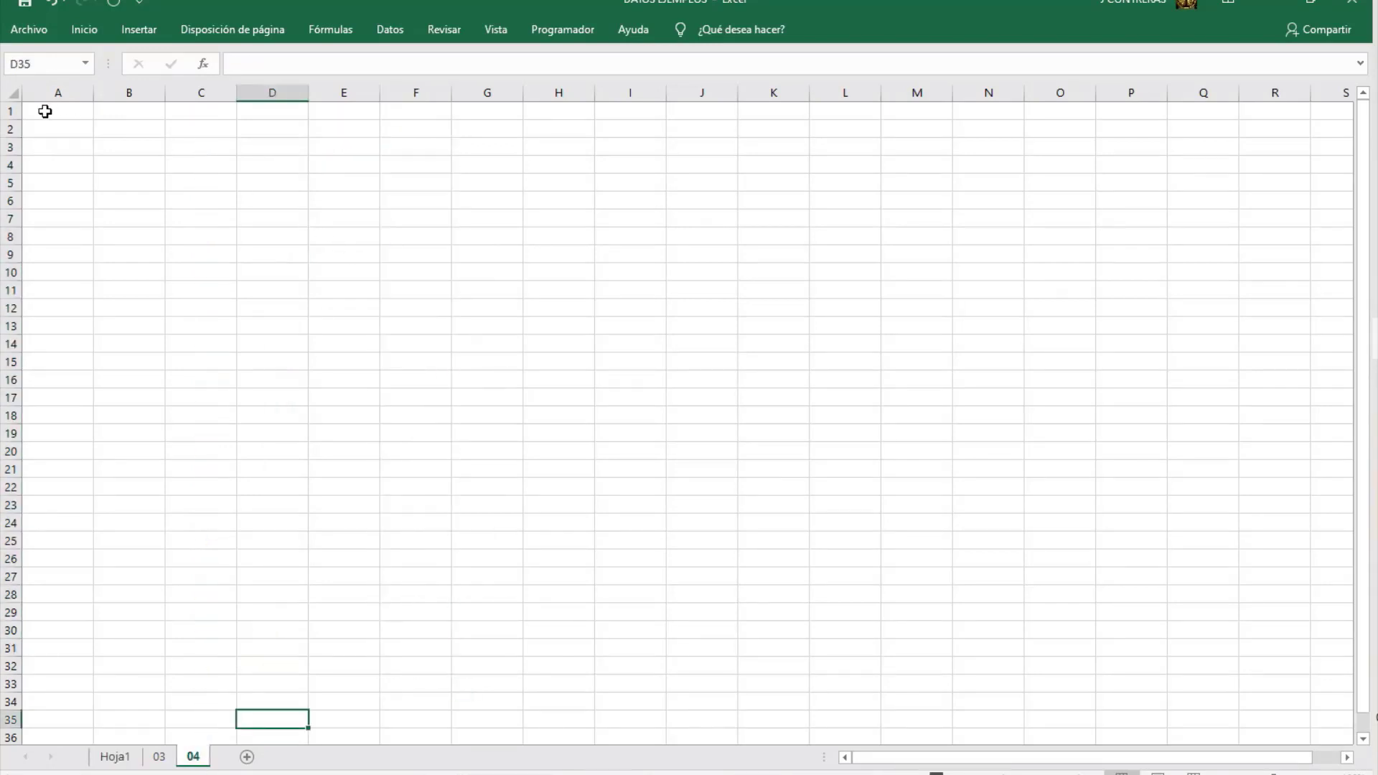
{"action": "left_click", "coordinate": [70, 118]}
{"action": "key", "text": "ctrl+v"}
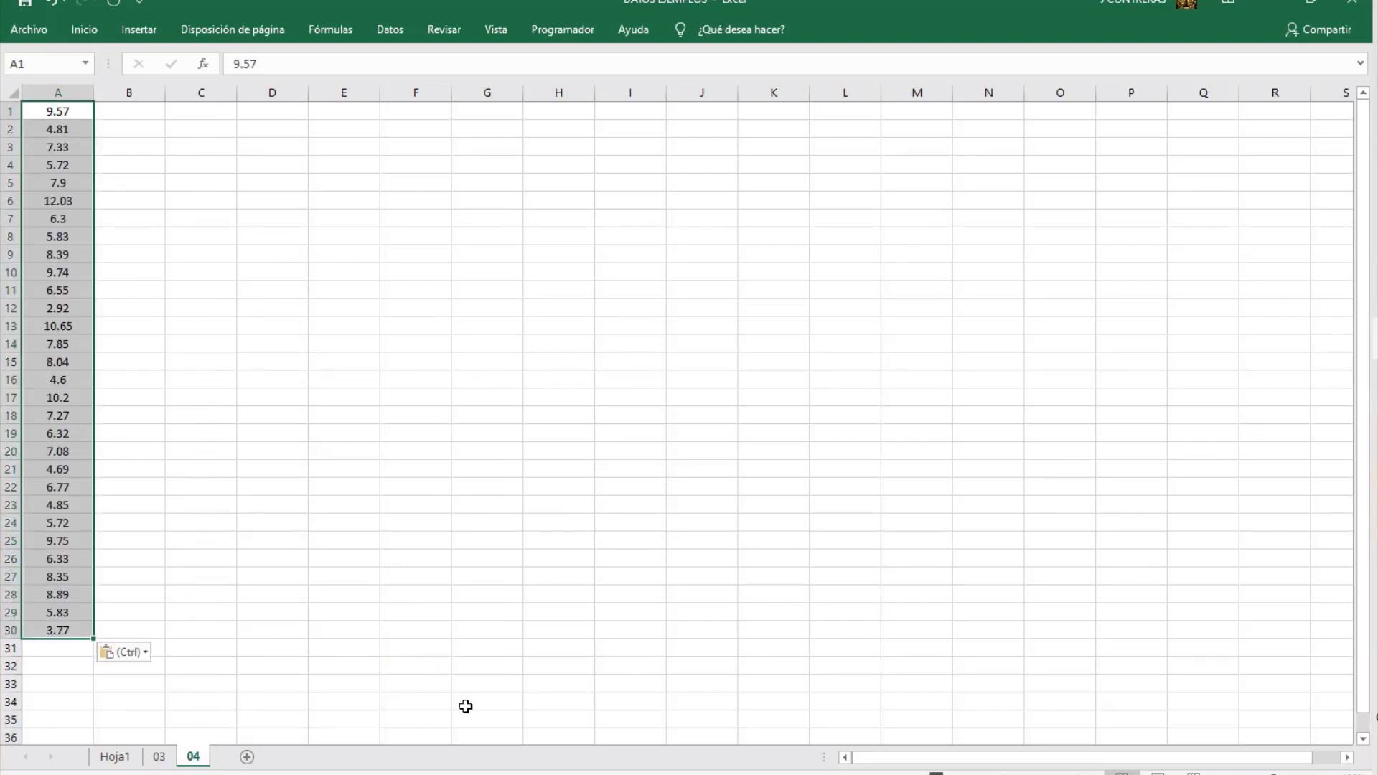
- Try to copy the statistics block and the normal-distribution formula area together from sheet 03
{"action": "left_click", "coordinate": [159, 756]}
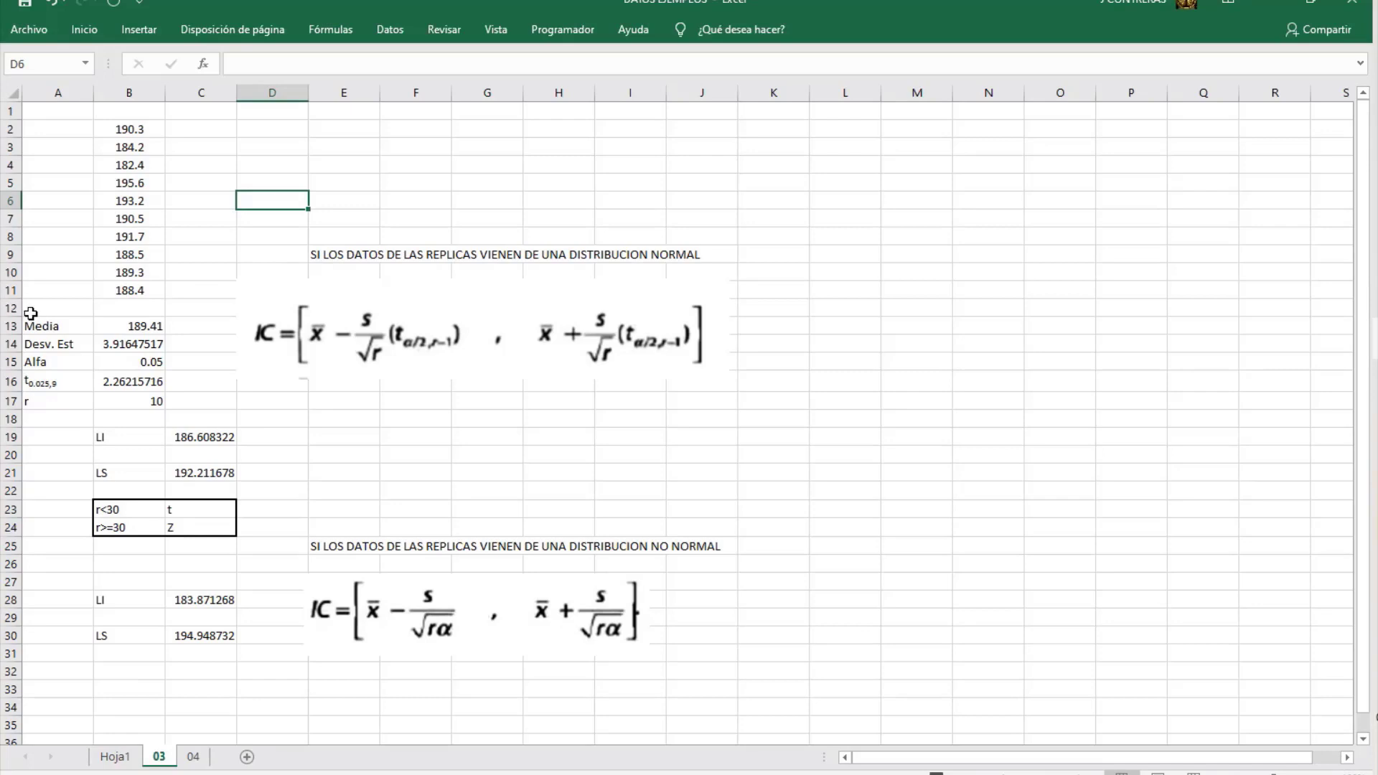
{"action": "left_click_drag", "start_coordinate": [32, 326], "coordinate": [286, 470]}
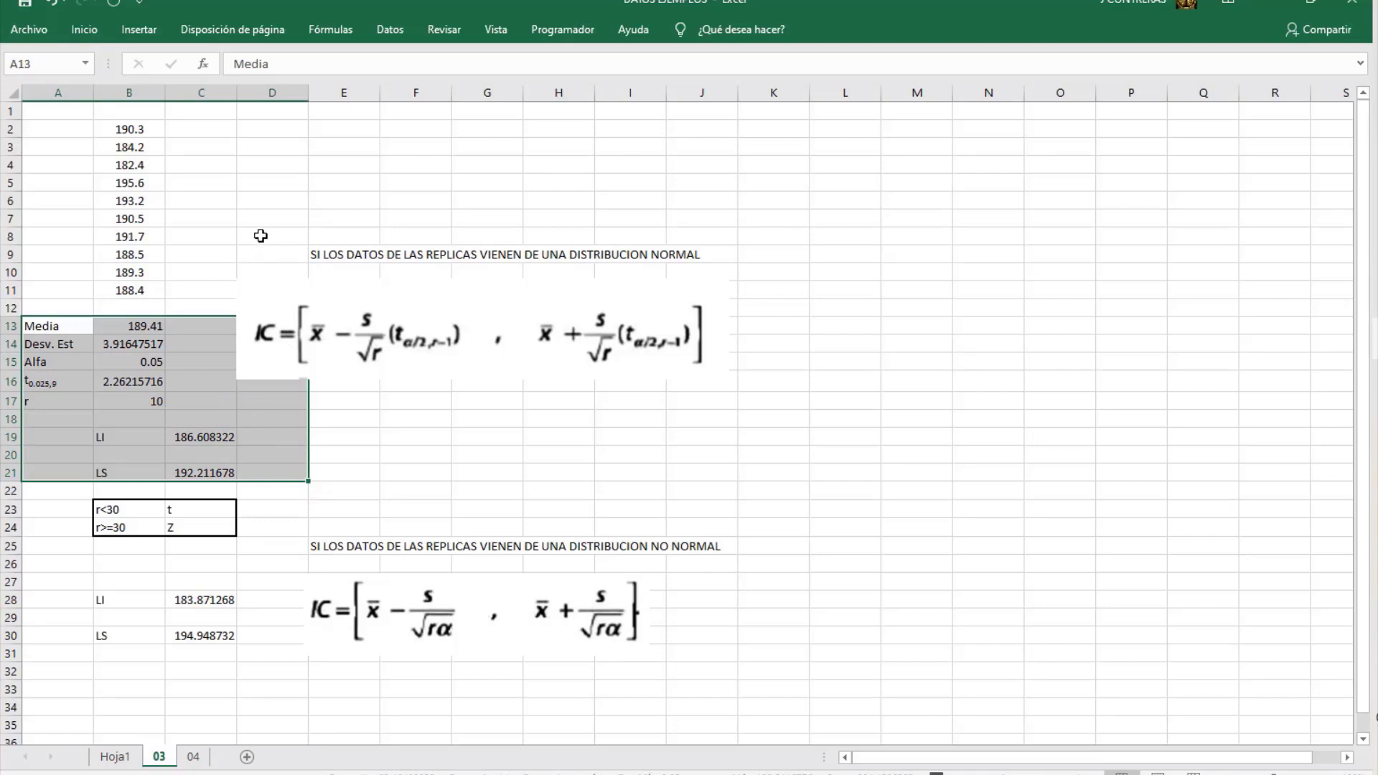
{"action": "left_click_drag", "start_coordinate": [260, 234], "coordinate": [727, 385]}
{"action": "key", "text": "ctrl+c"}
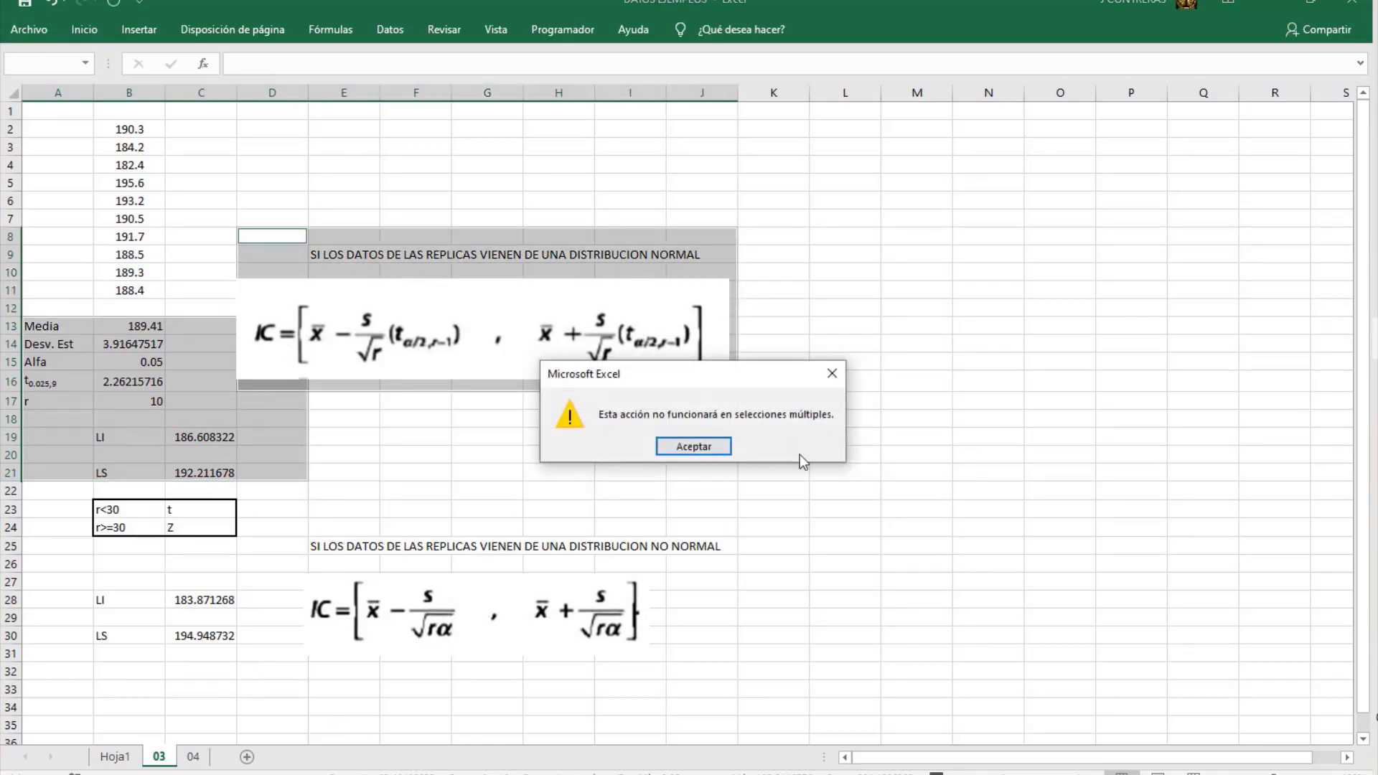
{"action": "left_click", "coordinate": [693, 447]}
- Copy the statistics and r-criteria block A13:C24 from sheet 03 into sheet 04, starting at D2
{"action": "left_click_drag", "start_coordinate": [36, 325], "coordinate": [230, 531]}
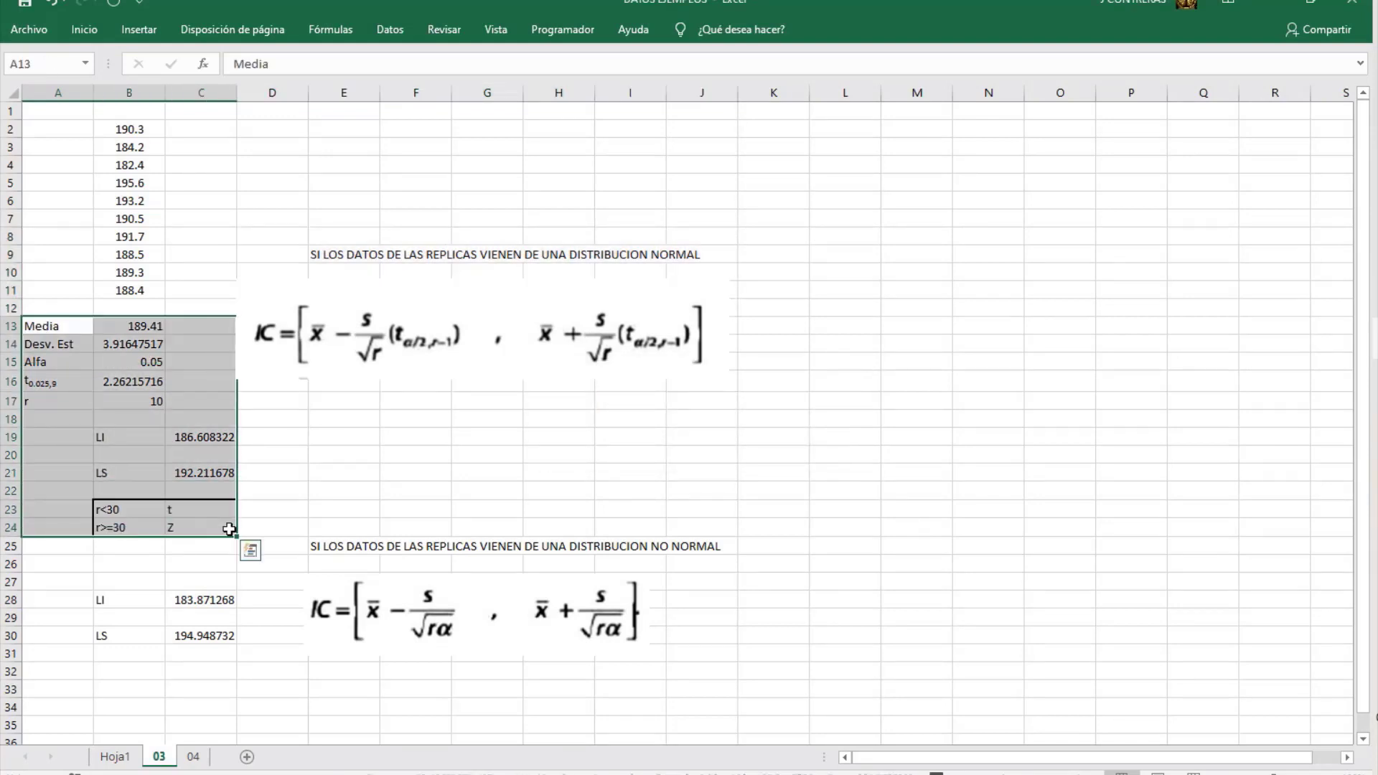
{"action": "key", "text": "ctrl+c"}
{"action": "left_click", "coordinate": [193, 757]}
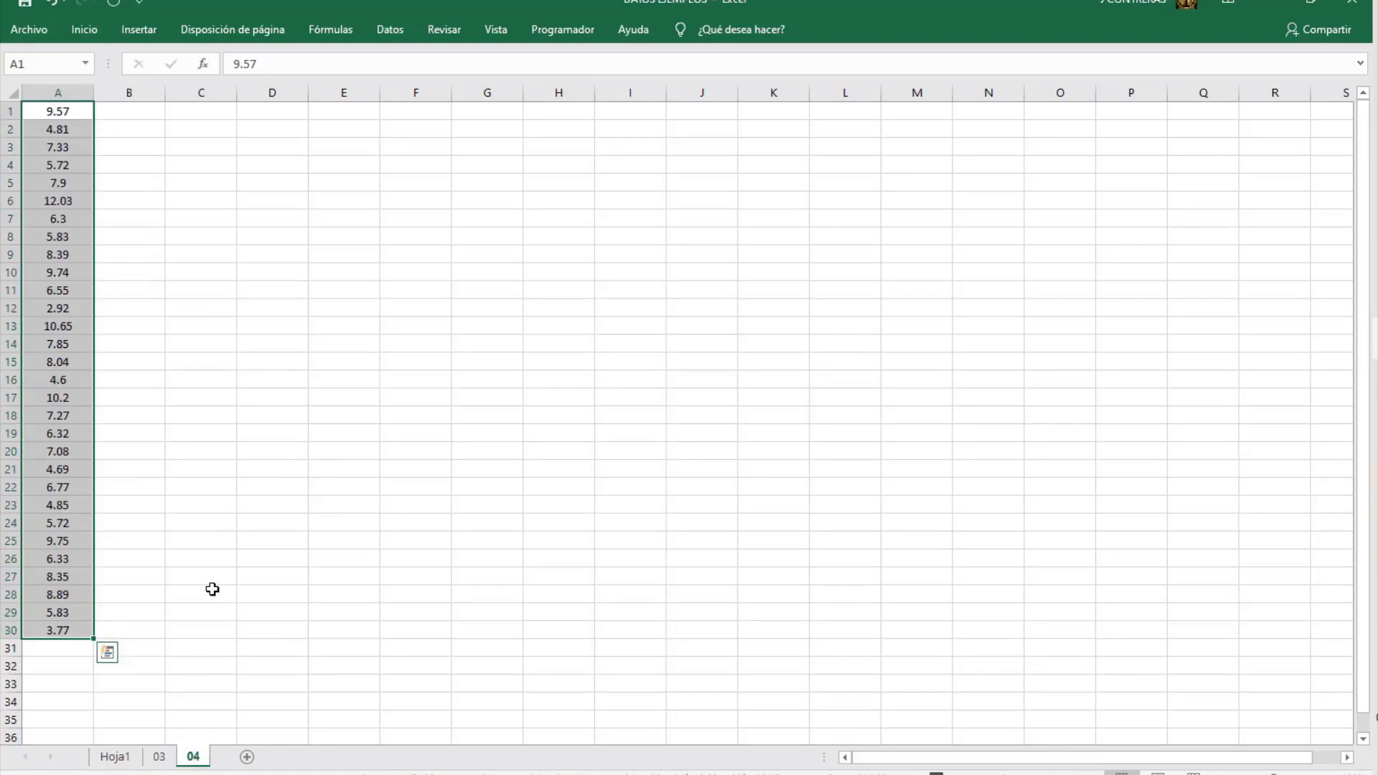
{"action": "left_click", "coordinate": [240, 486]}
{"action": "left_click", "coordinate": [88, 666]}
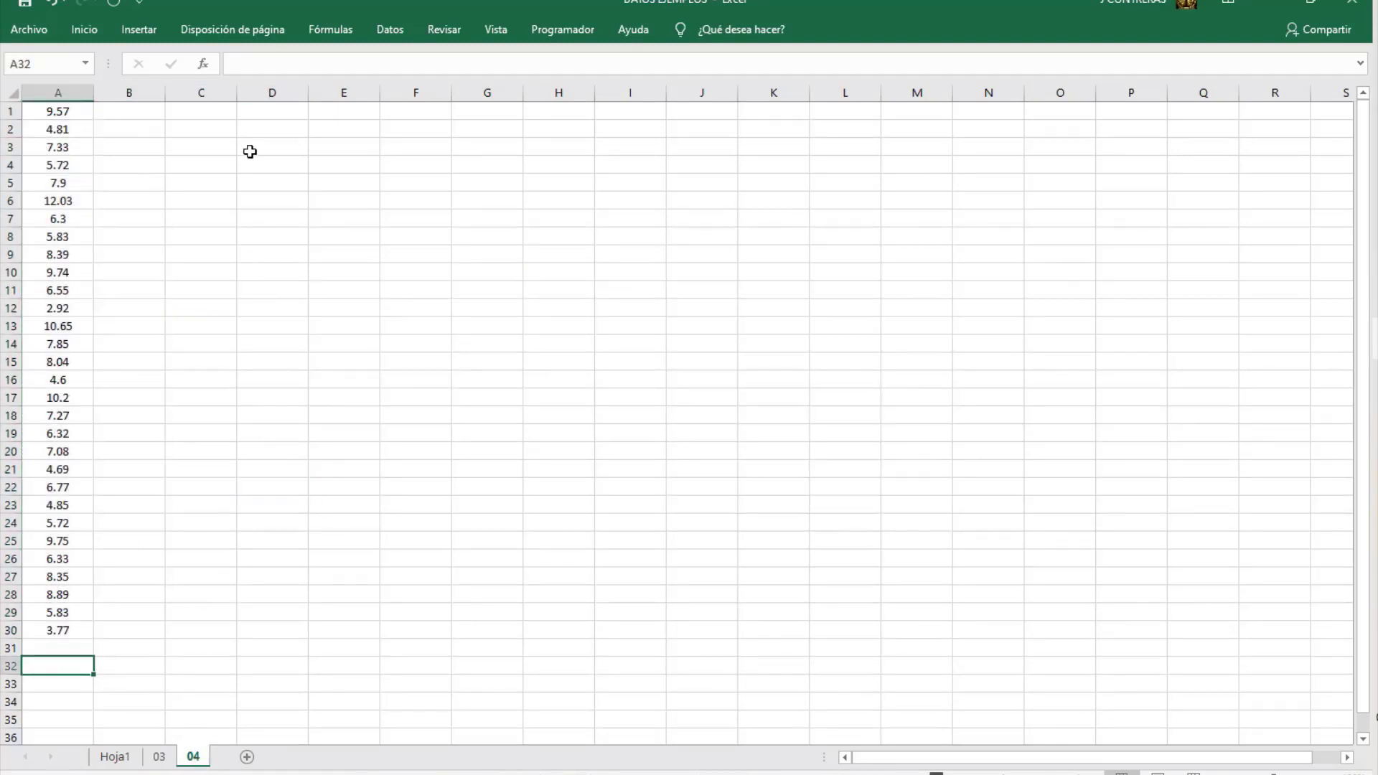
{"action": "left_click", "coordinate": [283, 130]}
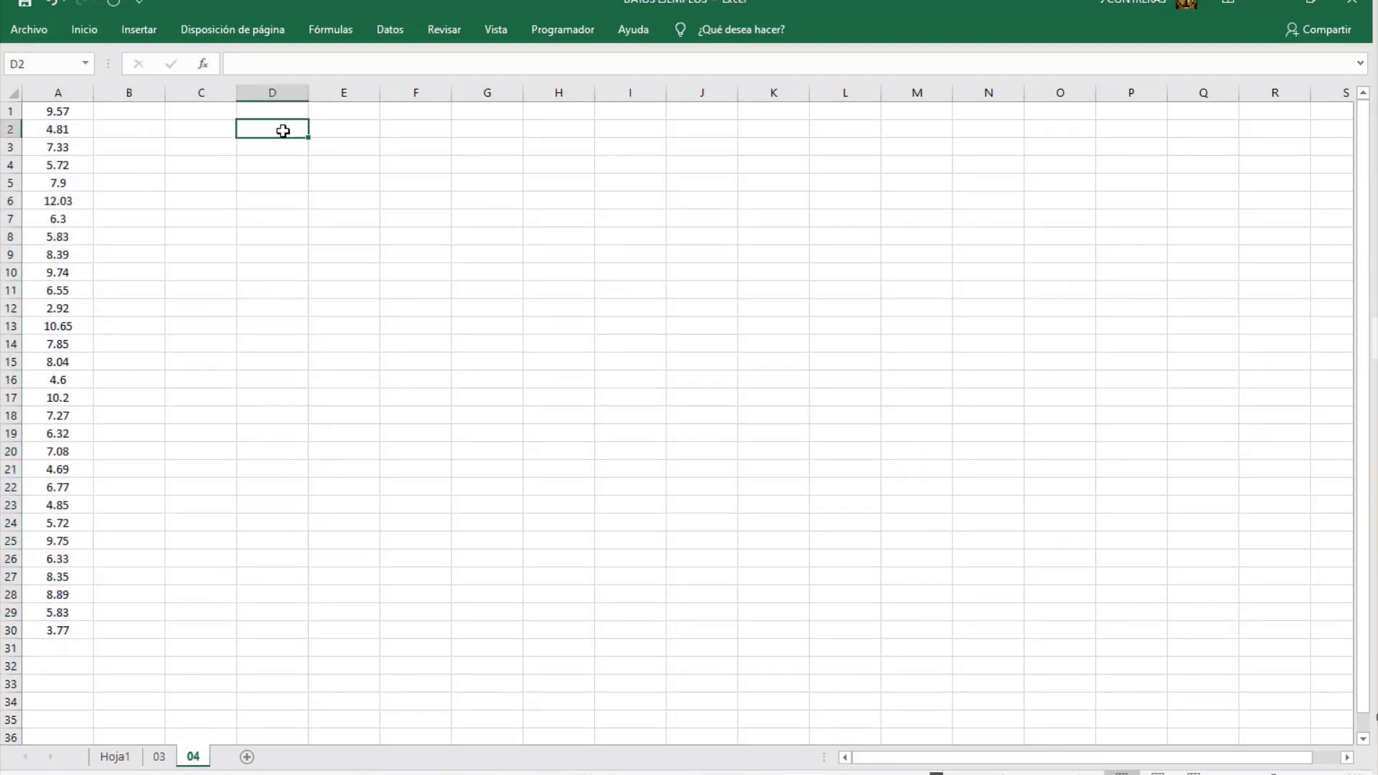
{"action": "key", "text": "ctrl+v"}
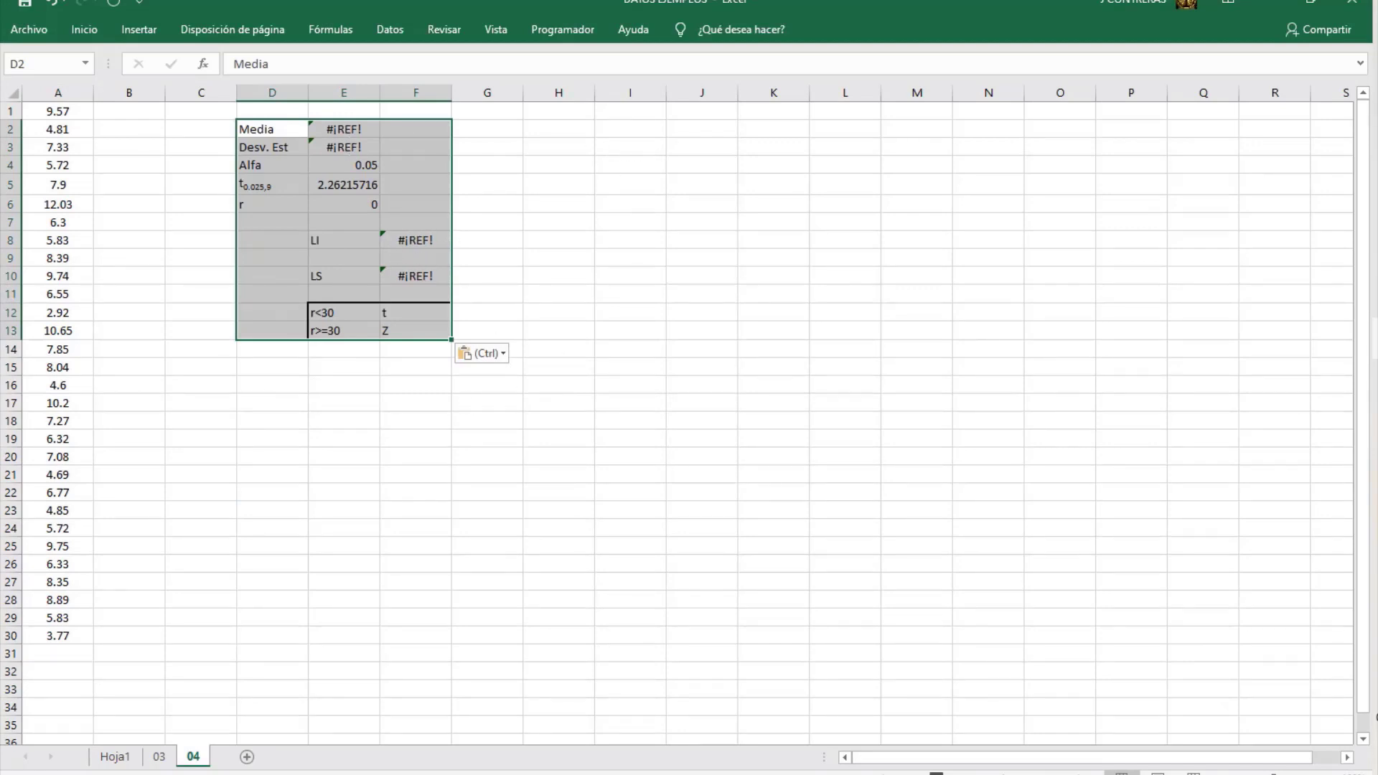
- Copy the normal-distribution heading and its confidence interval formula image, D9:J16, from sheet 03 into sheet 04 at H2
{"action": "left_click", "coordinate": [159, 755]}
{"action": "left_click", "coordinate": [578, 352]}
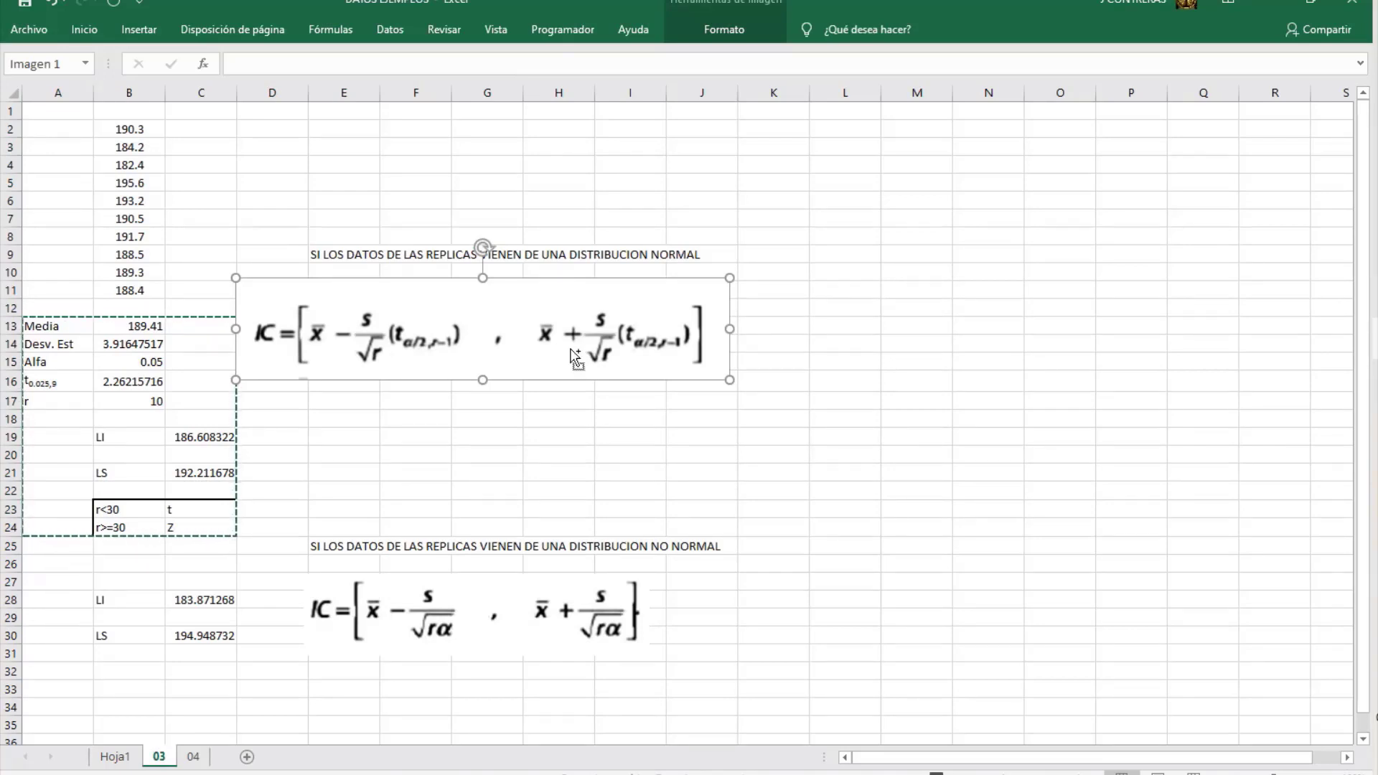
{"action": "left_click_drag", "start_coordinate": [283, 253], "coordinate": [710, 370]}
{"action": "key", "text": "ctrl+c"}
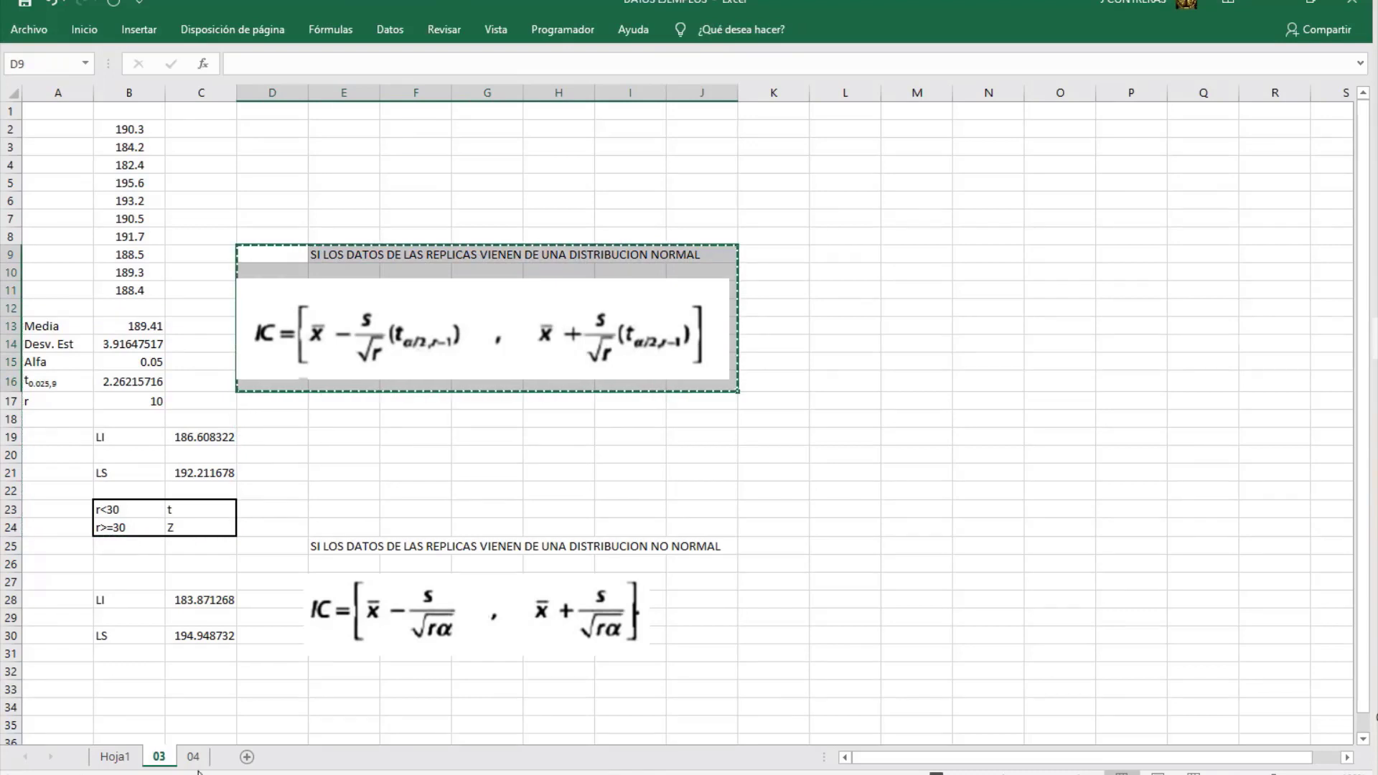
{"action": "left_click", "coordinate": [193, 757]}
{"action": "key", "text": "ctrl+v"}
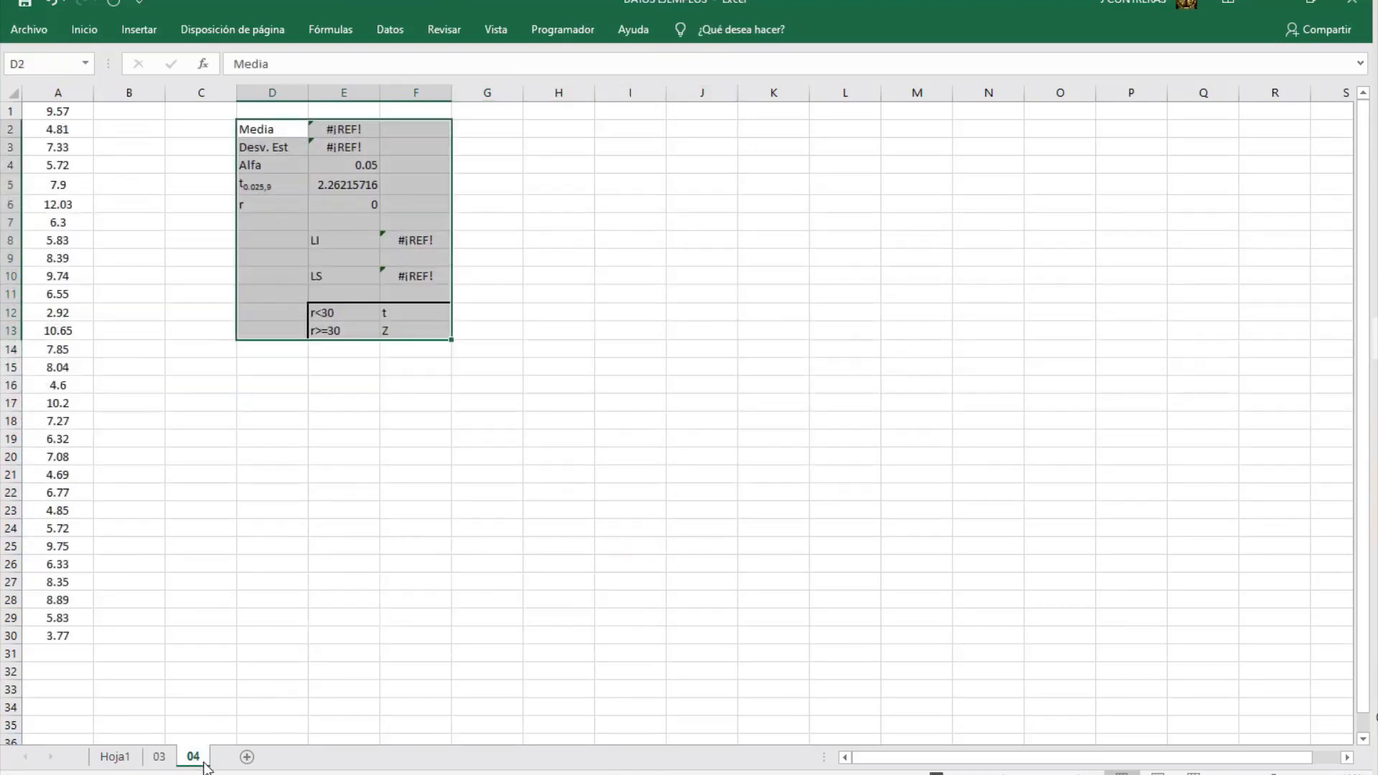
{"action": "left_click", "coordinate": [590, 162]}
{"action": "left_click", "coordinate": [548, 129]}
{"action": "key", "text": "ctrl+v"}
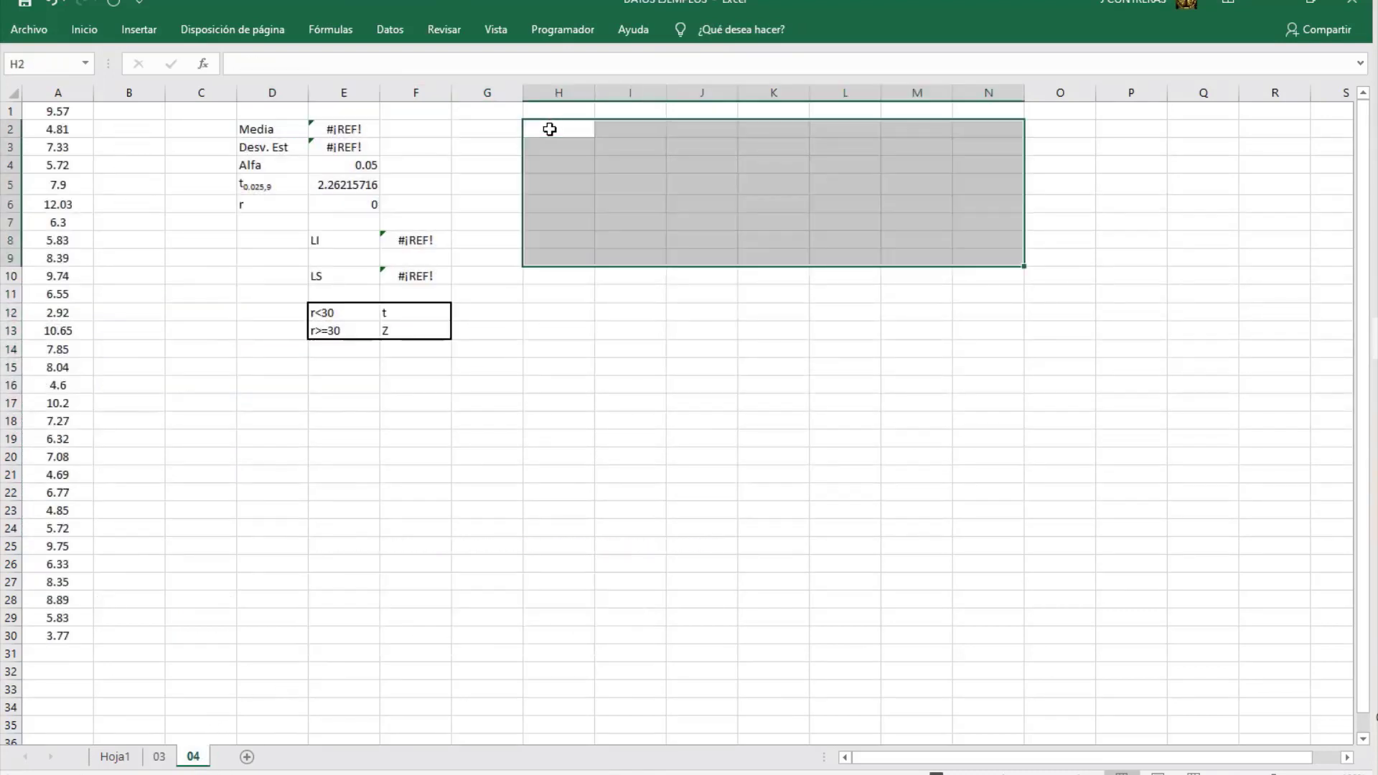
{"action": "left_click", "coordinate": [284, 297]}
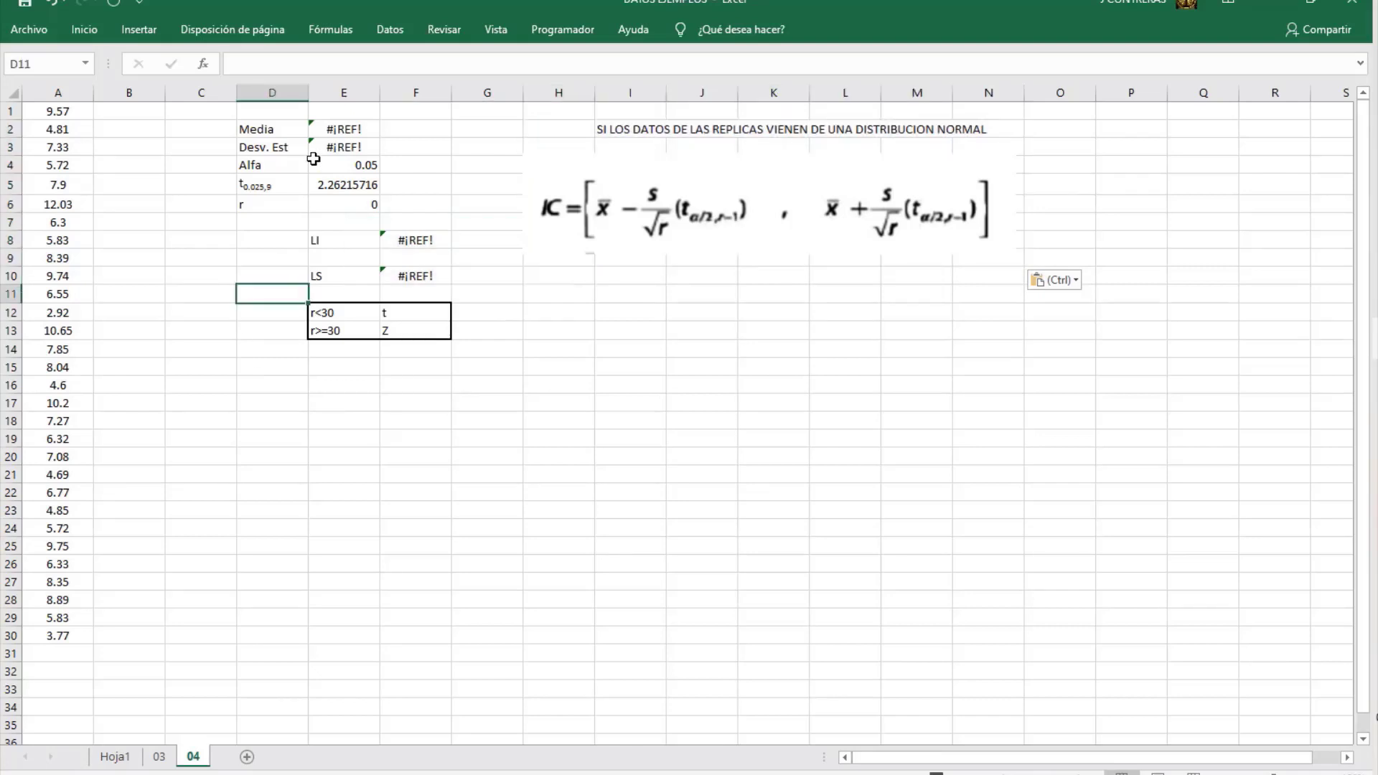
- Replace the broken reference in the Media formula in E2 so it reads =PROMEDIO(A1:A30)
{"action": "left_click", "coordinate": [346, 126]}
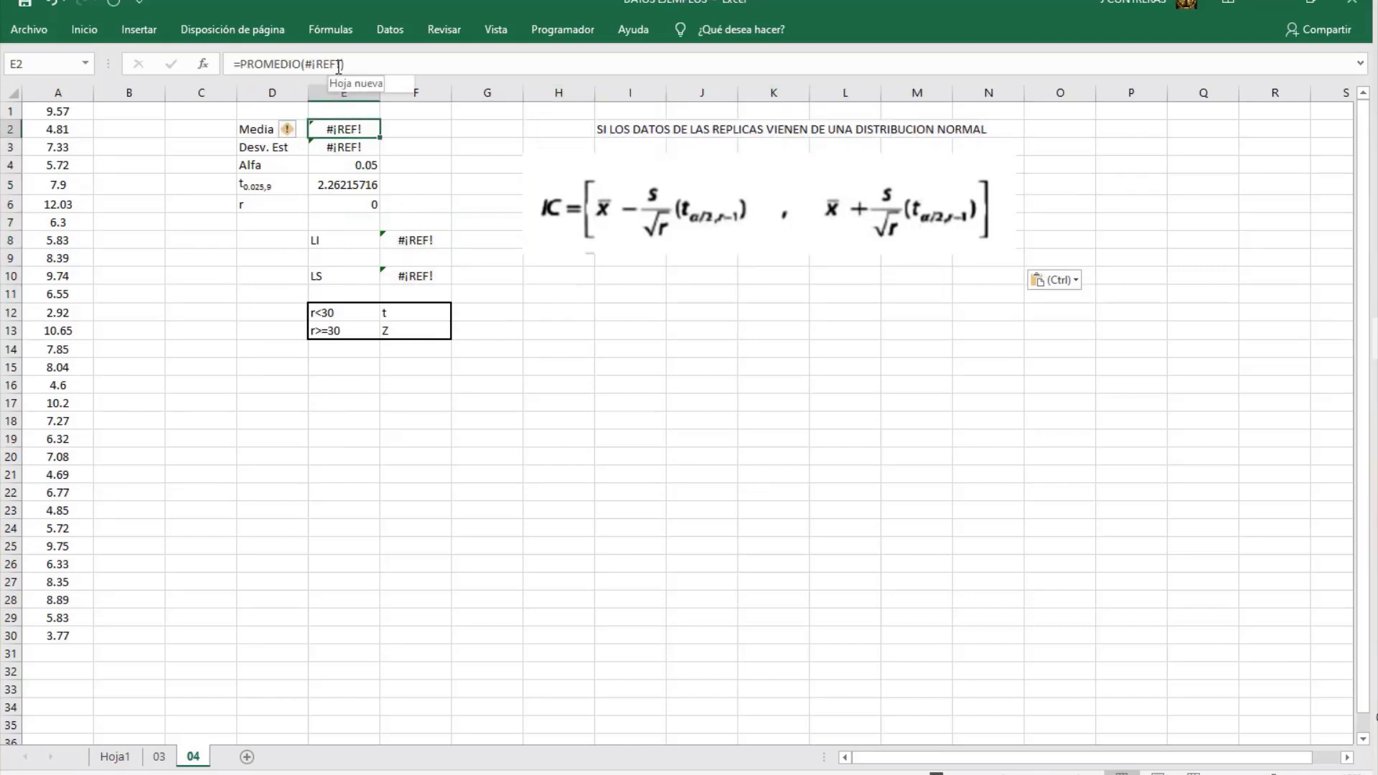
{"action": "double_click", "coordinate": [357, 128]}
{"action": "key", "text": "BackSpace"}
{"action": "key", "text": "BackSpace"}
{"action": "key", "text": "BackSpace"}
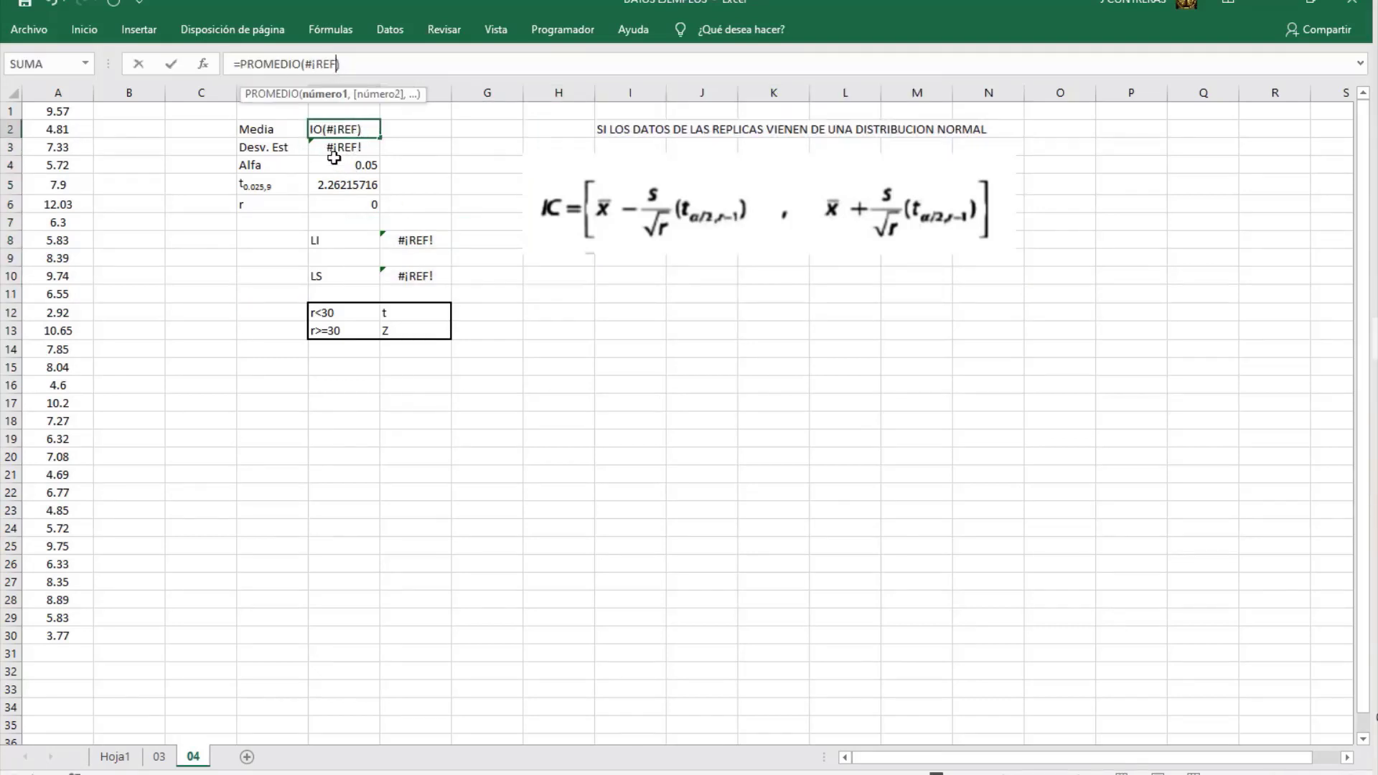
{"action": "key", "text": "BackSpace"}
{"action": "key", "text": "BackSpace"}
{"action": "key", "text": "BackSpace"}
{"action": "left_click_drag", "start_coordinate": [64, 113], "coordinate": [74, 637]}
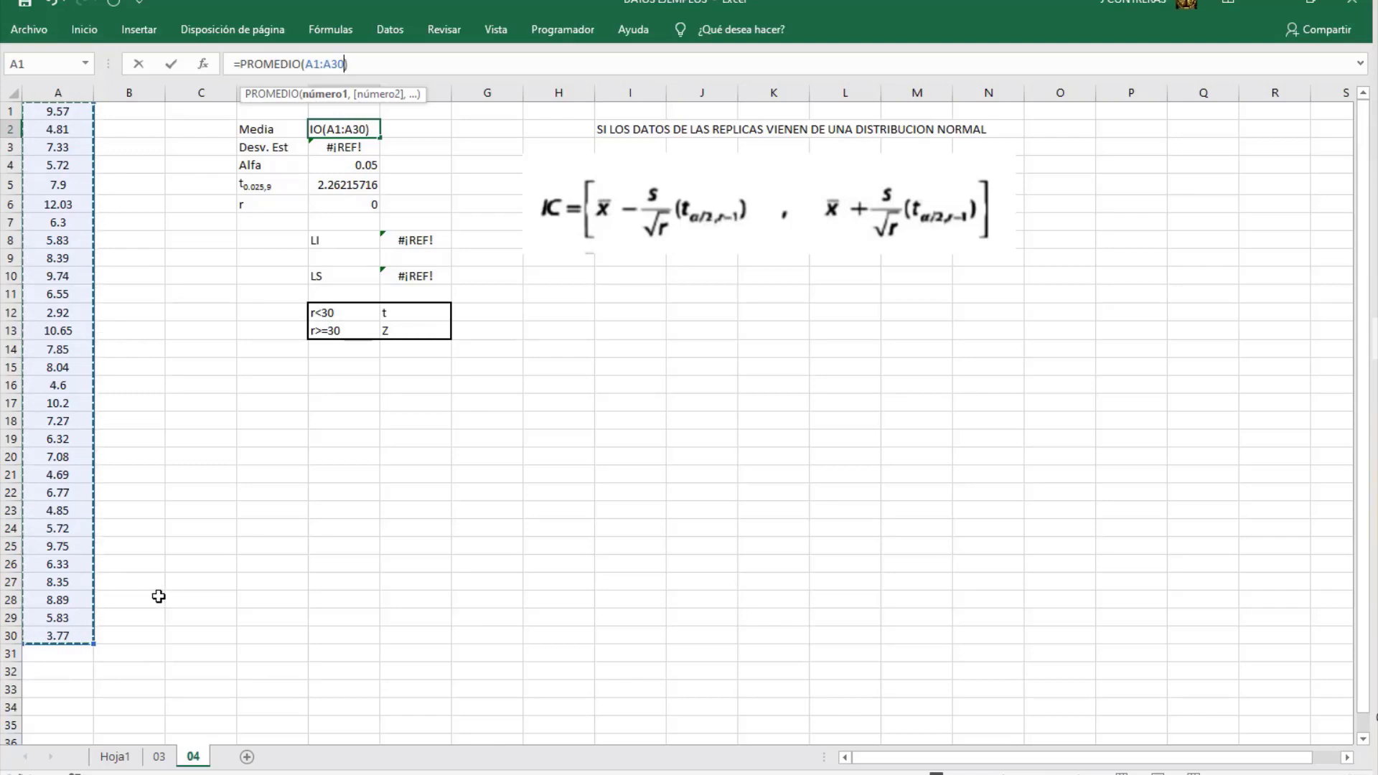
{"action": "key", "text": "Return"}
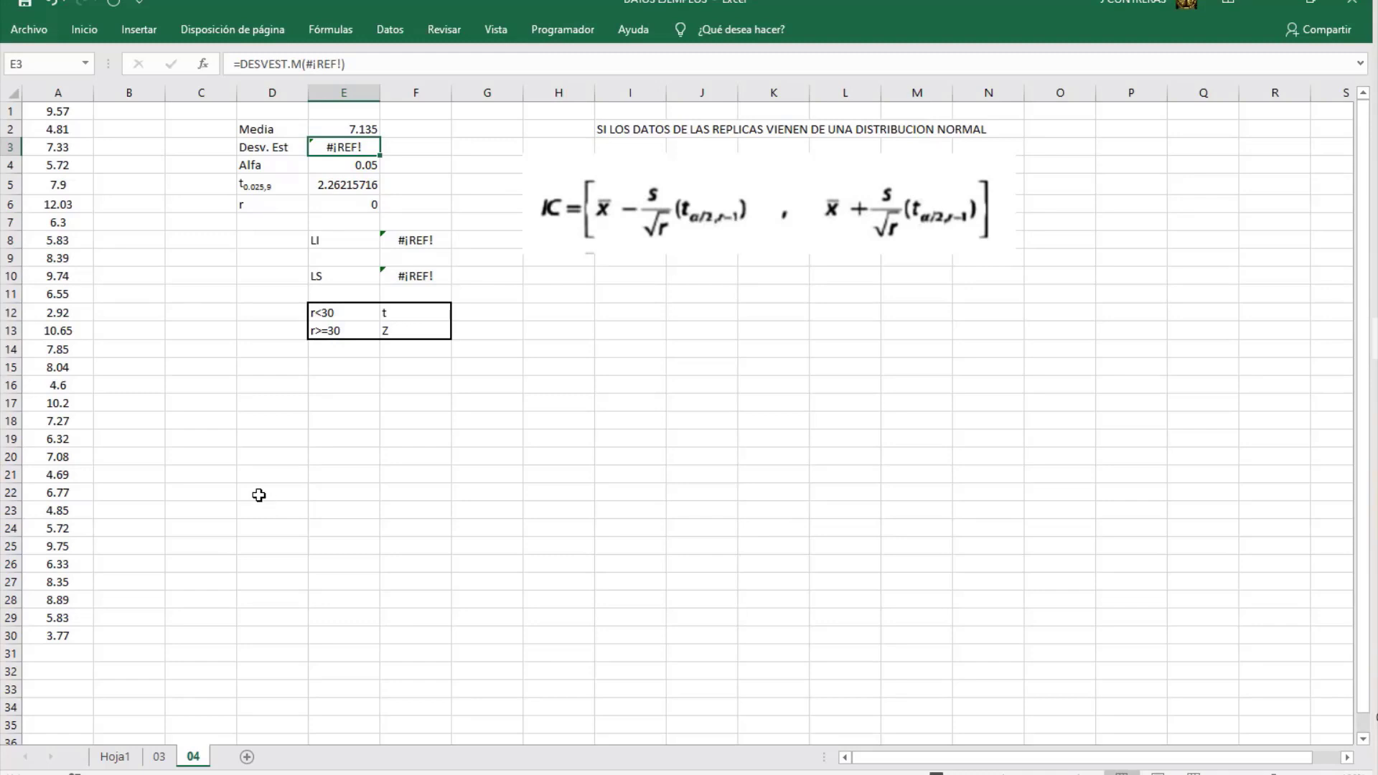
- Examine the Media and Desv. Est formulas and the r<30 and r>=30 criteria for choosing t or Z
{"action": "left_click", "coordinate": [352, 132]}
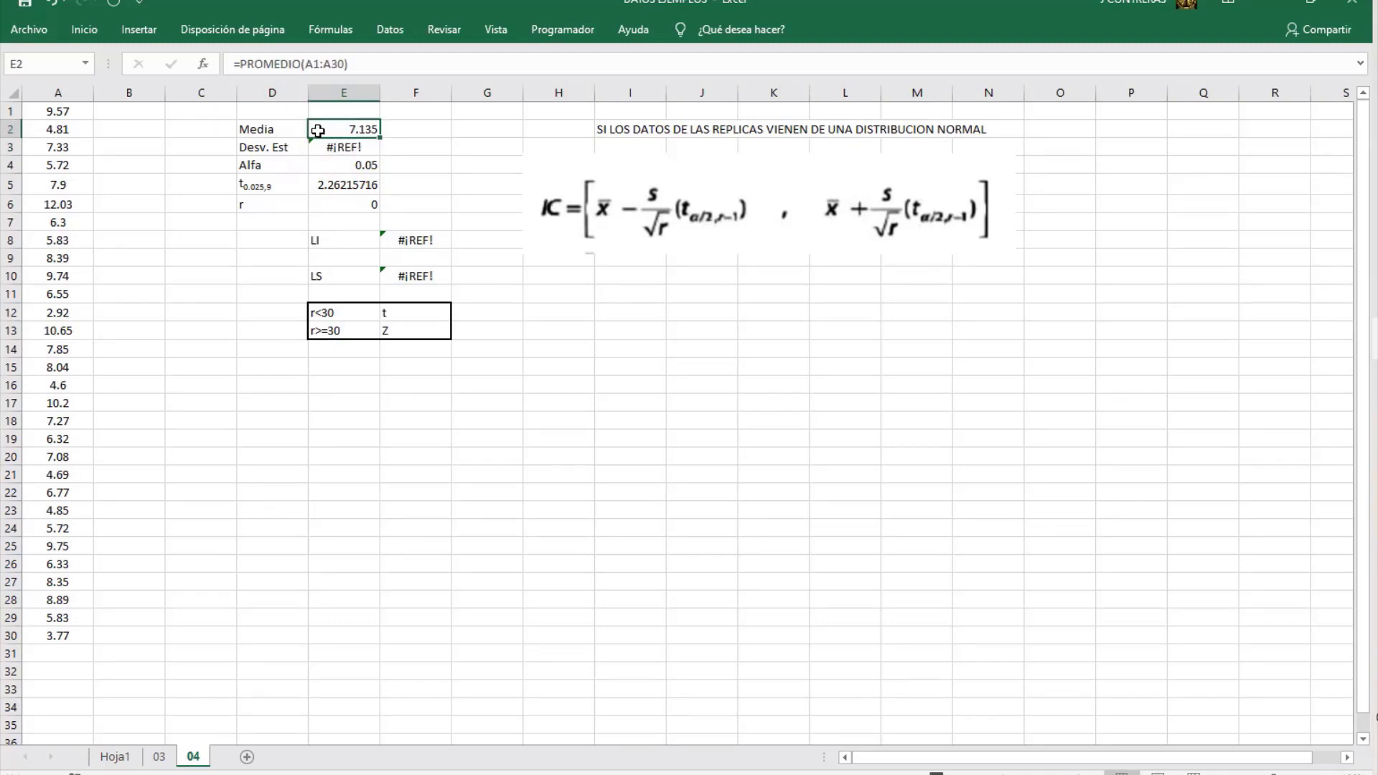
{"action": "left_click", "coordinate": [356, 147]}
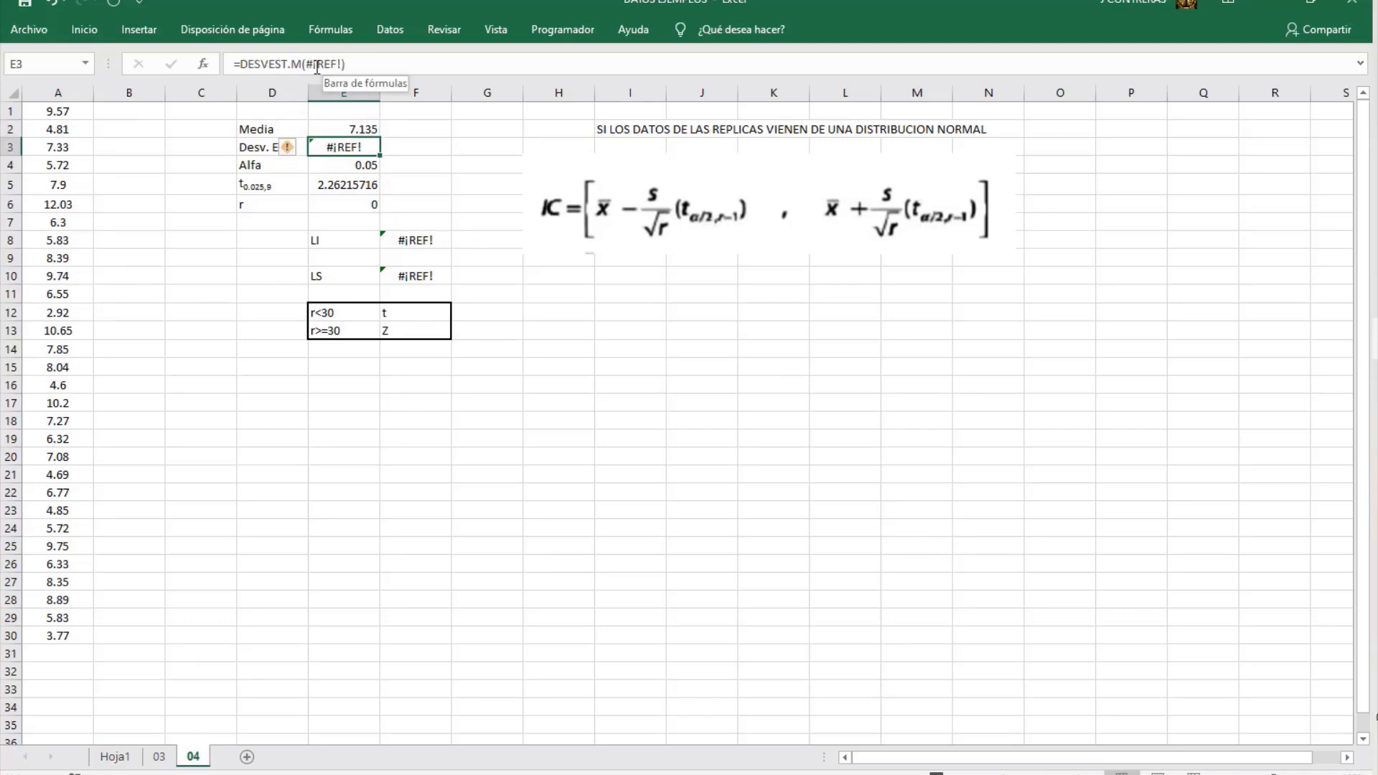
{"action": "left_click", "coordinate": [52, 111]}
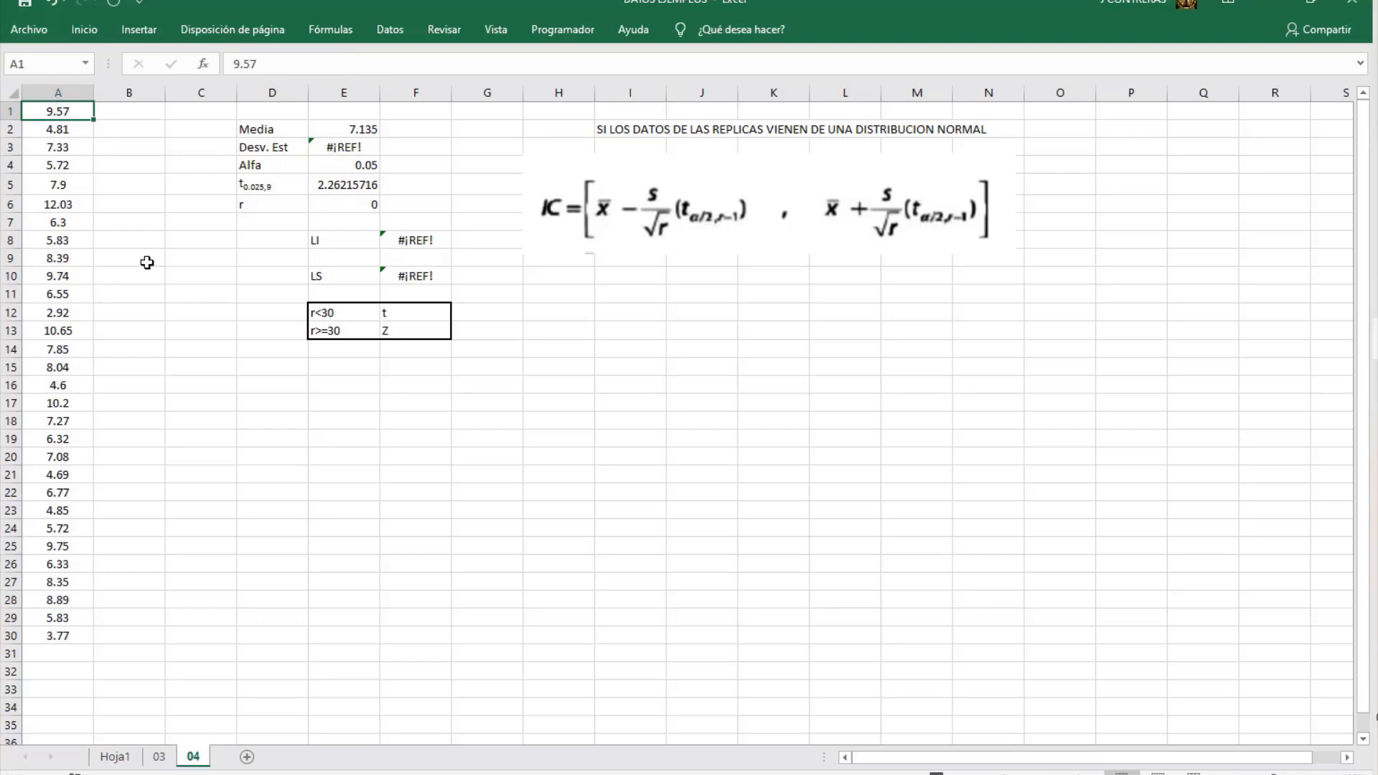
{"action": "left_click", "coordinate": [325, 402]}
{"action": "left_click", "coordinate": [316, 315]}
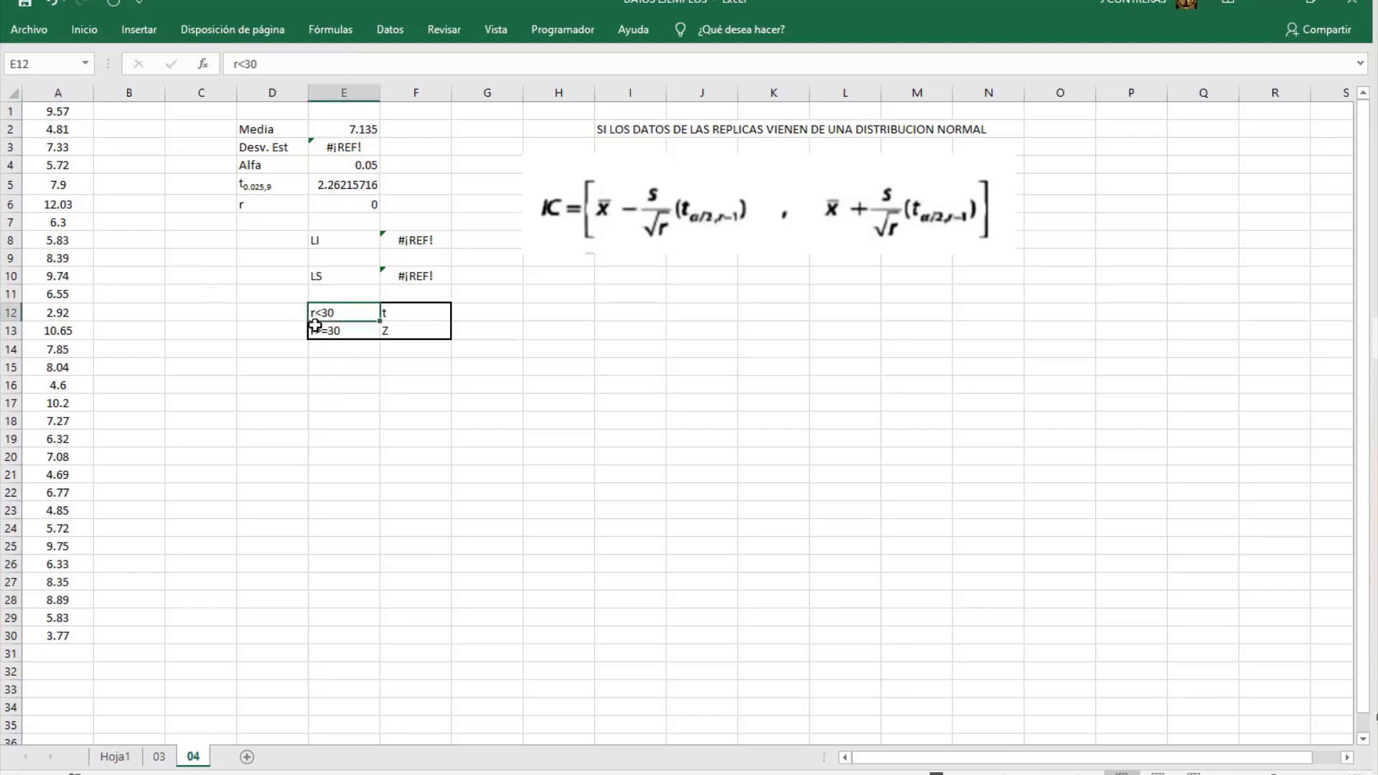
{"action": "left_click", "coordinate": [324, 332]}
{"action": "left_click", "coordinate": [329, 317]}
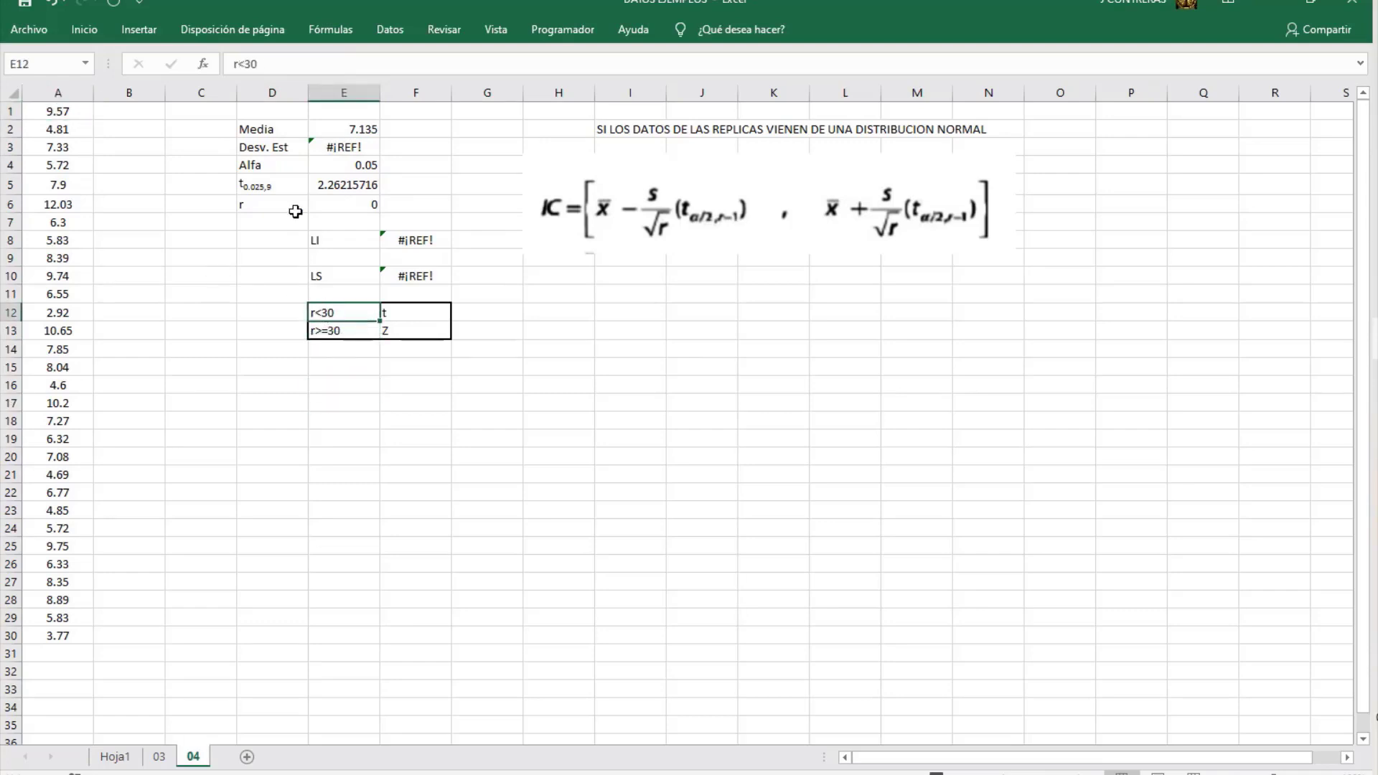
- Change the function in the Desv. Est formula in E3 to the population standard deviation DESVEST.P
{"action": "left_click", "coordinate": [335, 145]}
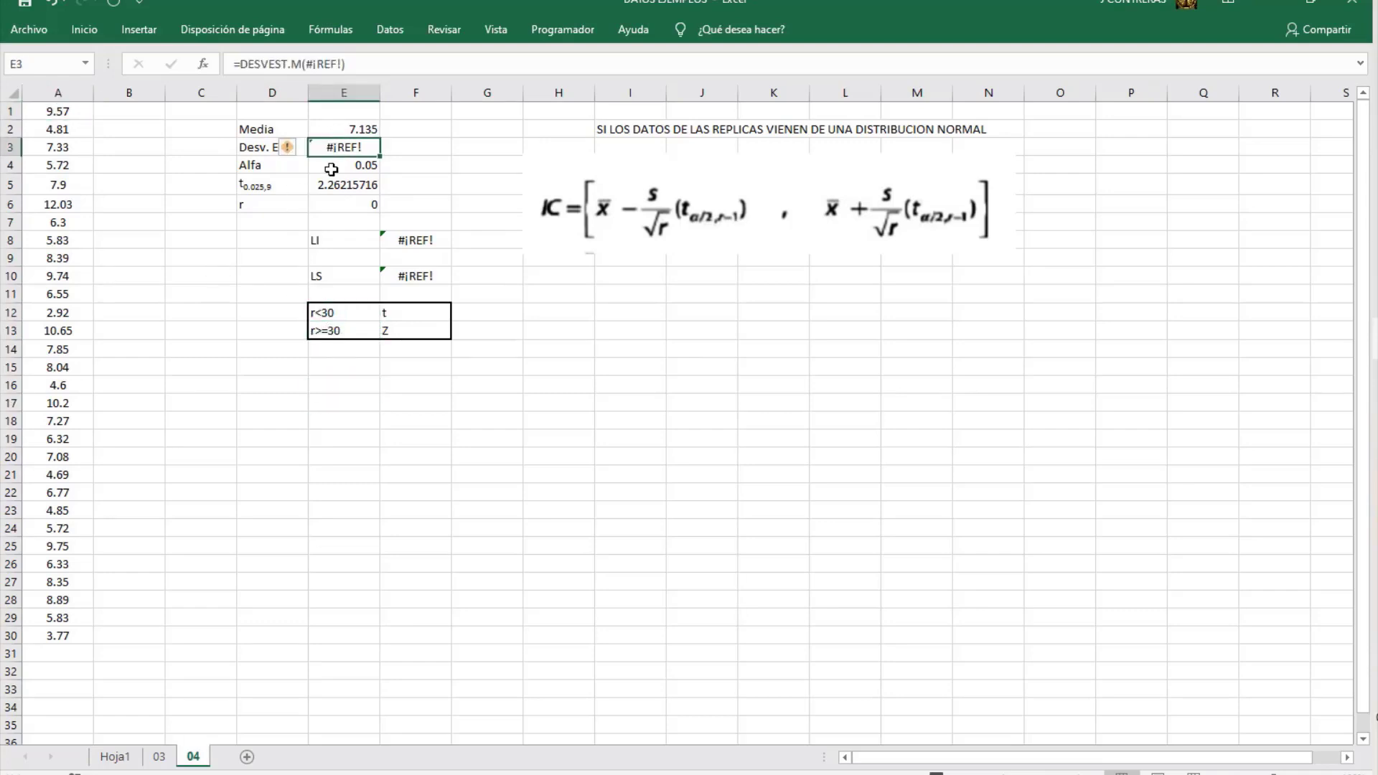
{"action": "left_click", "coordinate": [303, 66]}
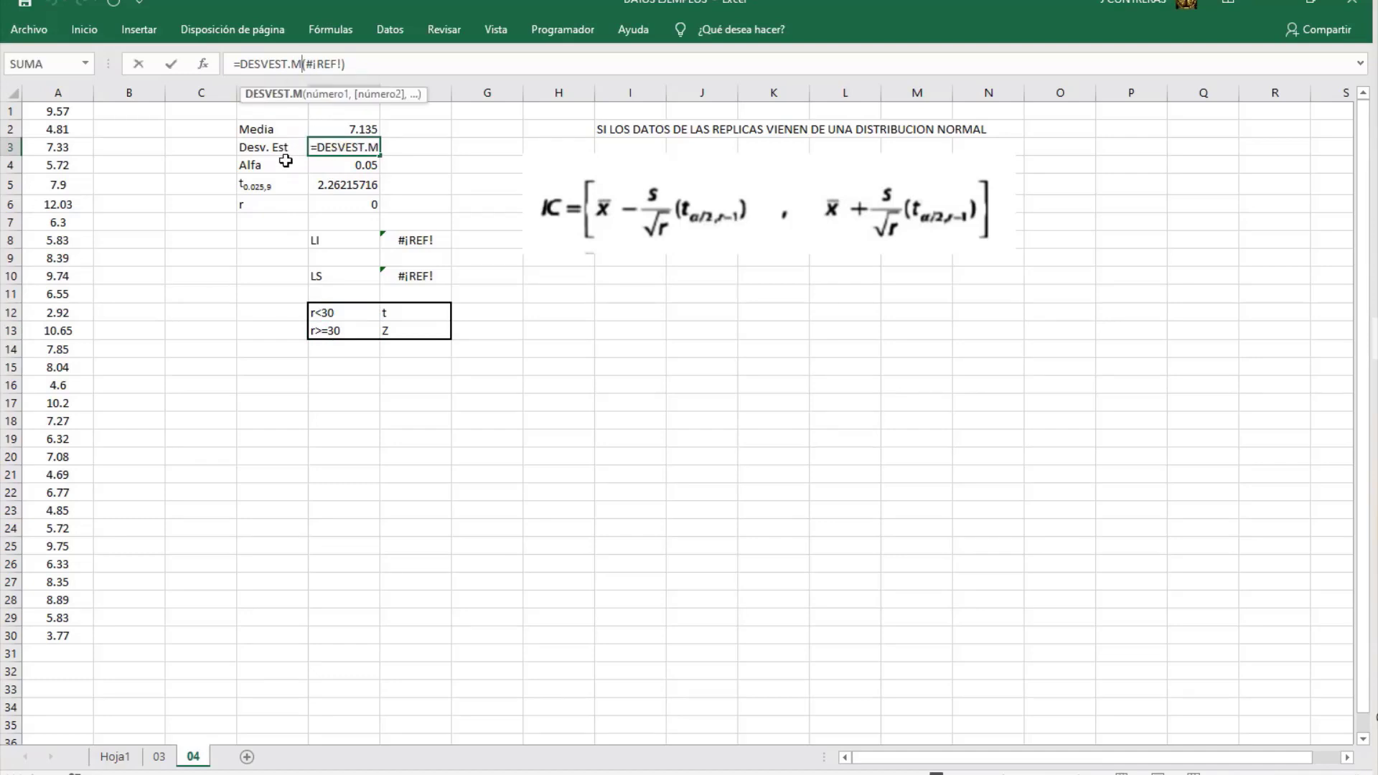
{"action": "key", "text": "BackSpace"}
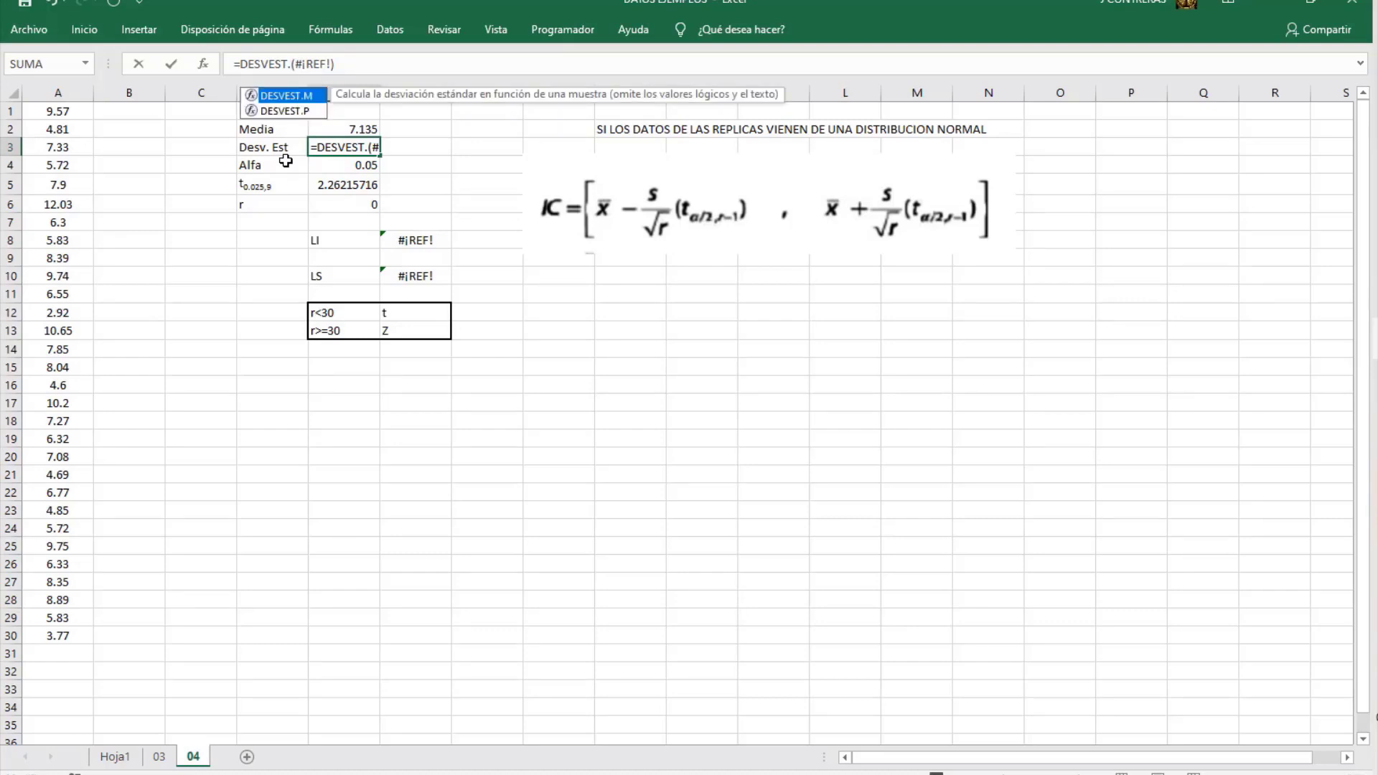
{"action": "type", "text": "P"}
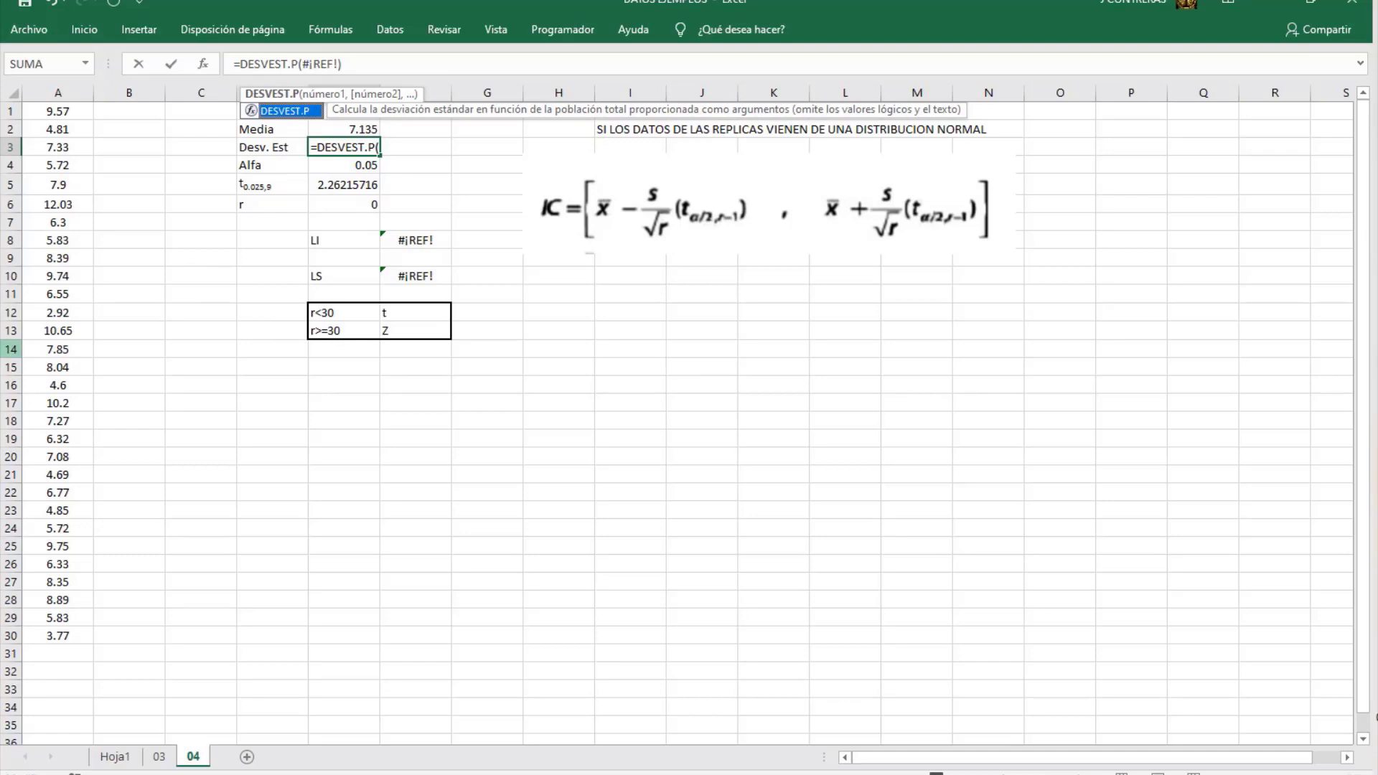
{"action": "key", "text": "Return"}
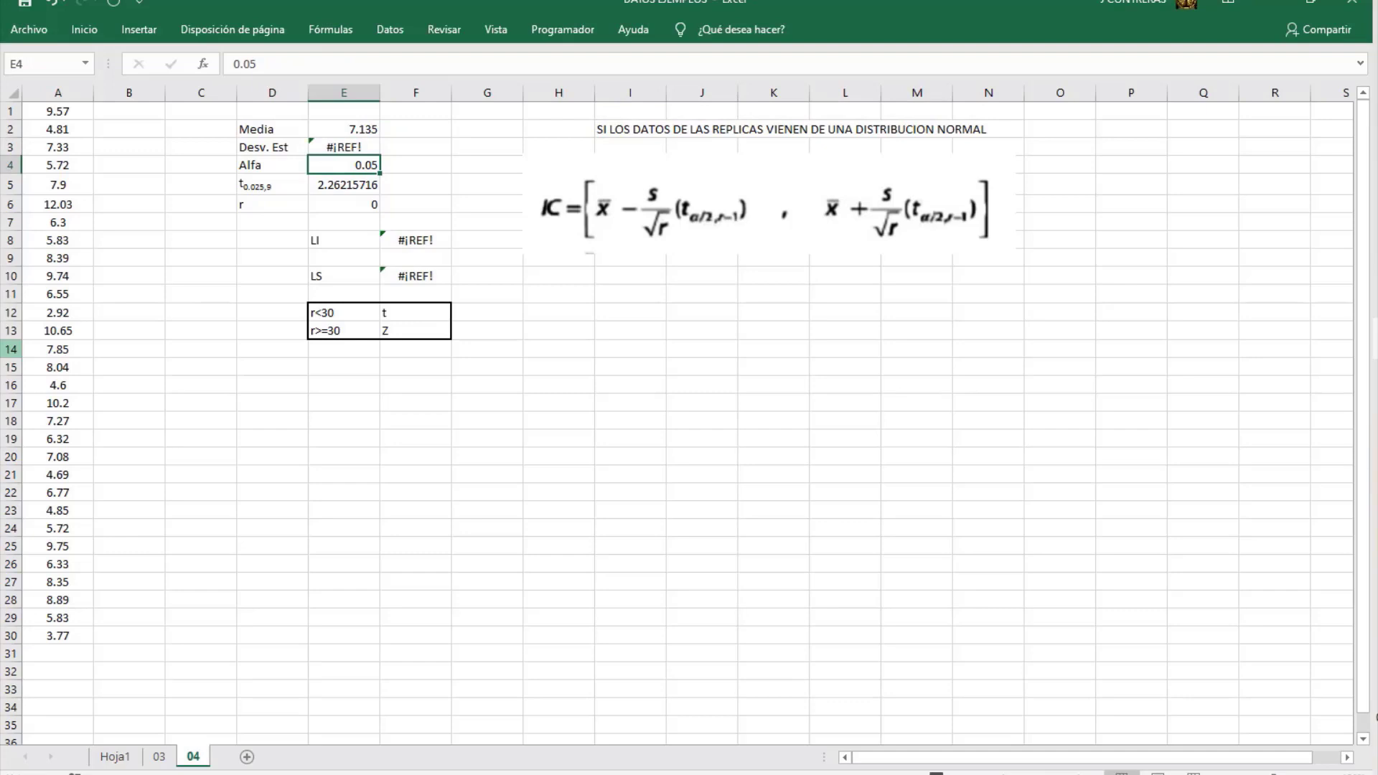
- Replace the broken reference in the Desv. Est formula in E3 so it reads =DESVEST.P(A1:A30)
{"action": "left_click", "coordinate": [356, 151]}
{"action": "left_click", "coordinate": [339, 64]}
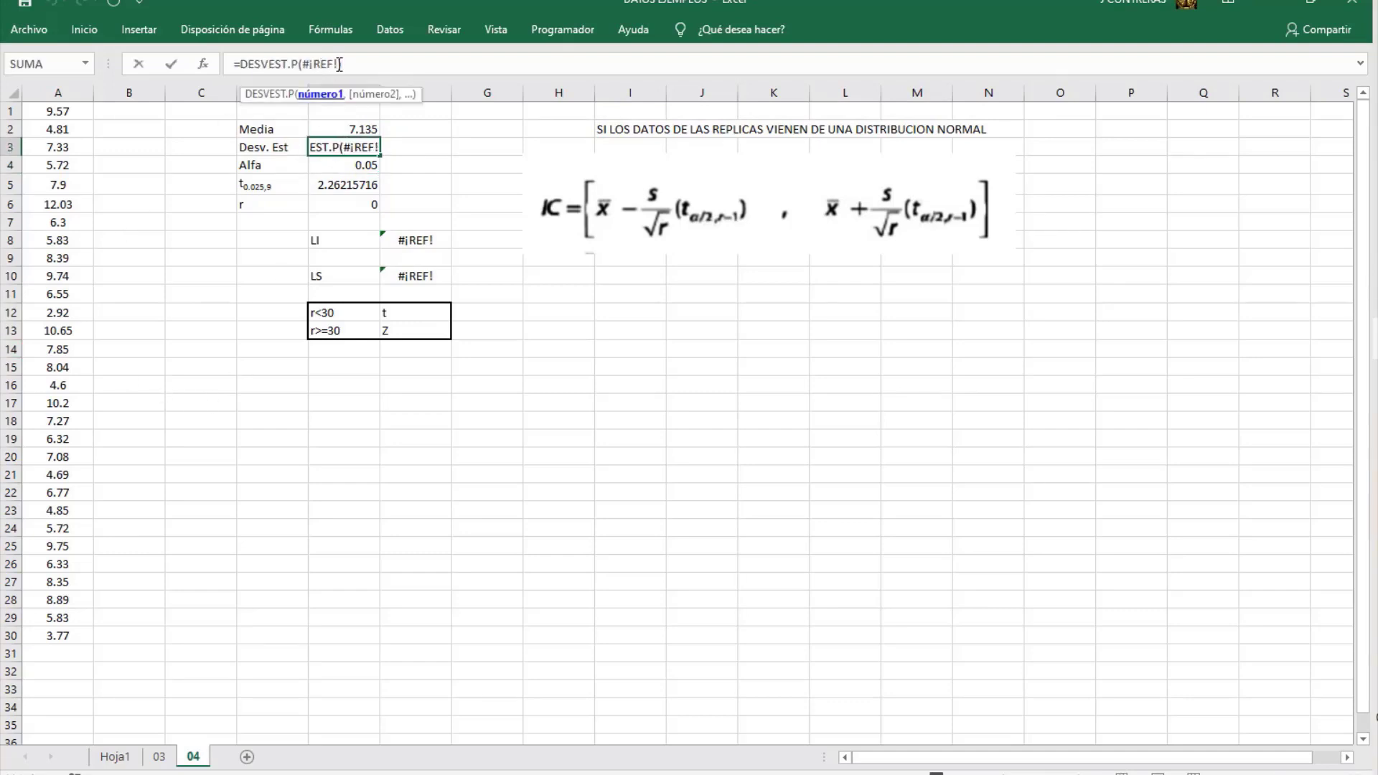
{"action": "key", "text": "BackSpace"}
{"action": "key", "text": "BackSpace"}
{"action": "key", "text": "BackSpace"}
{"action": "key", "text": "BackSpace"}
{"action": "key", "text": "BackSpace"}
{"action": "key", "text": "BackSpace"}
{"action": "left_click", "coordinate": [72, 112]}
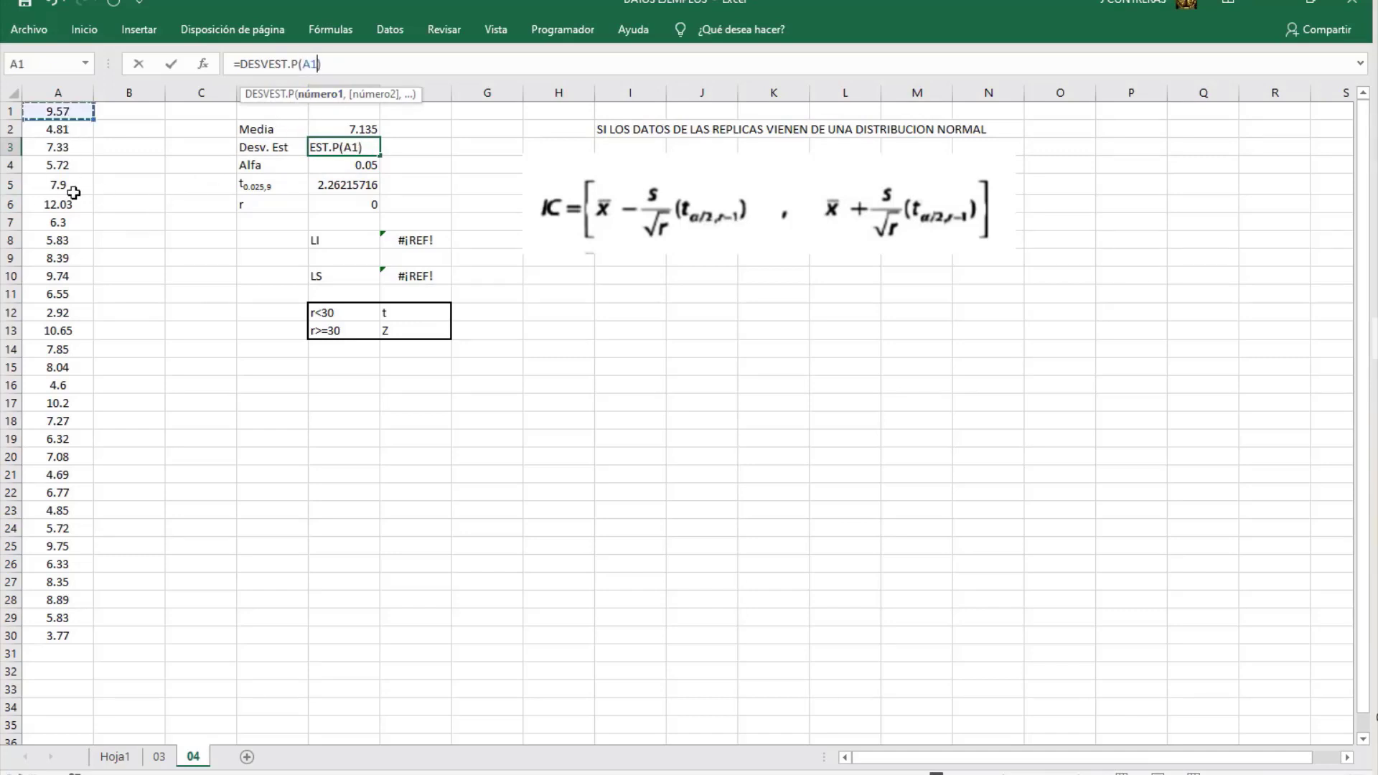
{"action": "left_click_drag", "start_coordinate": [74, 192], "coordinate": [46, 637]}
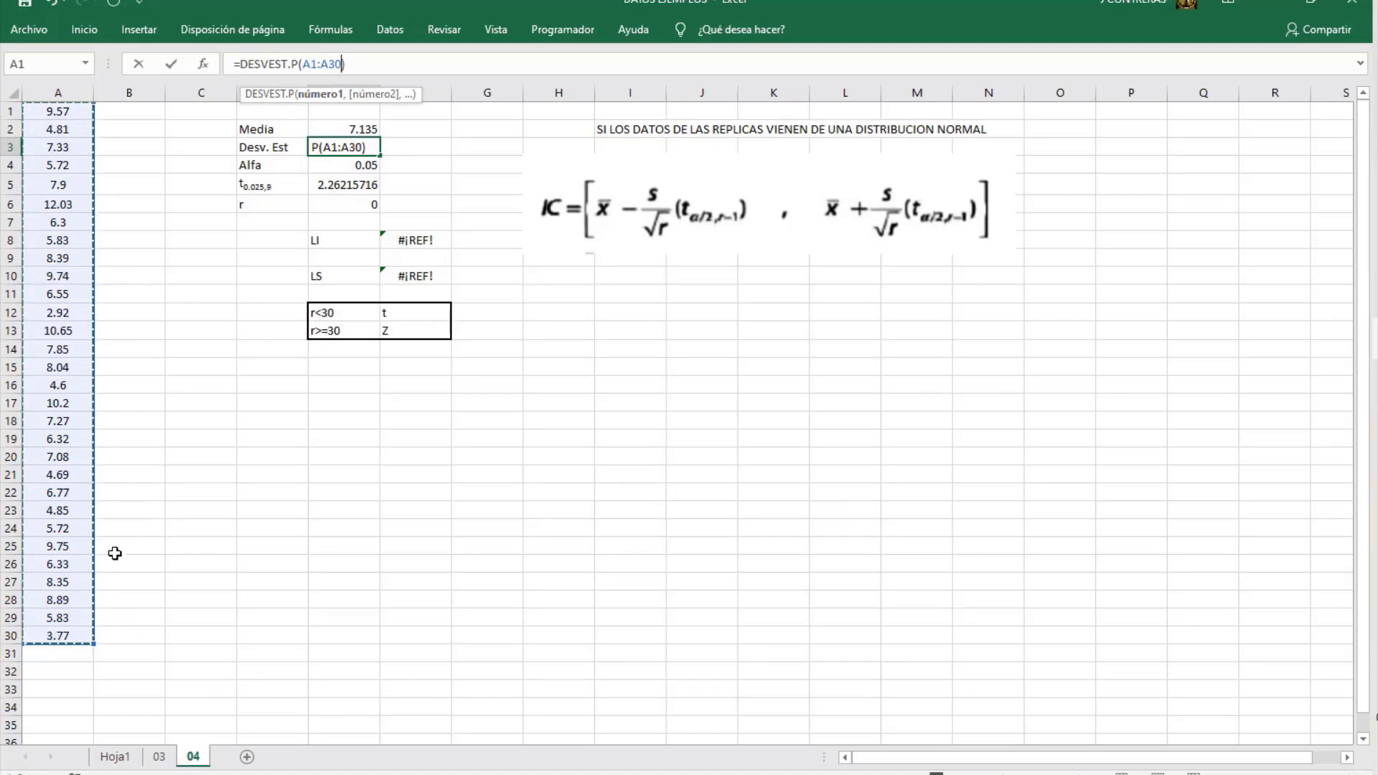
{"action": "key", "text": "Return"}
- Compute the sample standard deviation of the replicas in F3 with =DESVEST.M(A1:A30)
{"action": "left_click", "coordinate": [393, 147]}
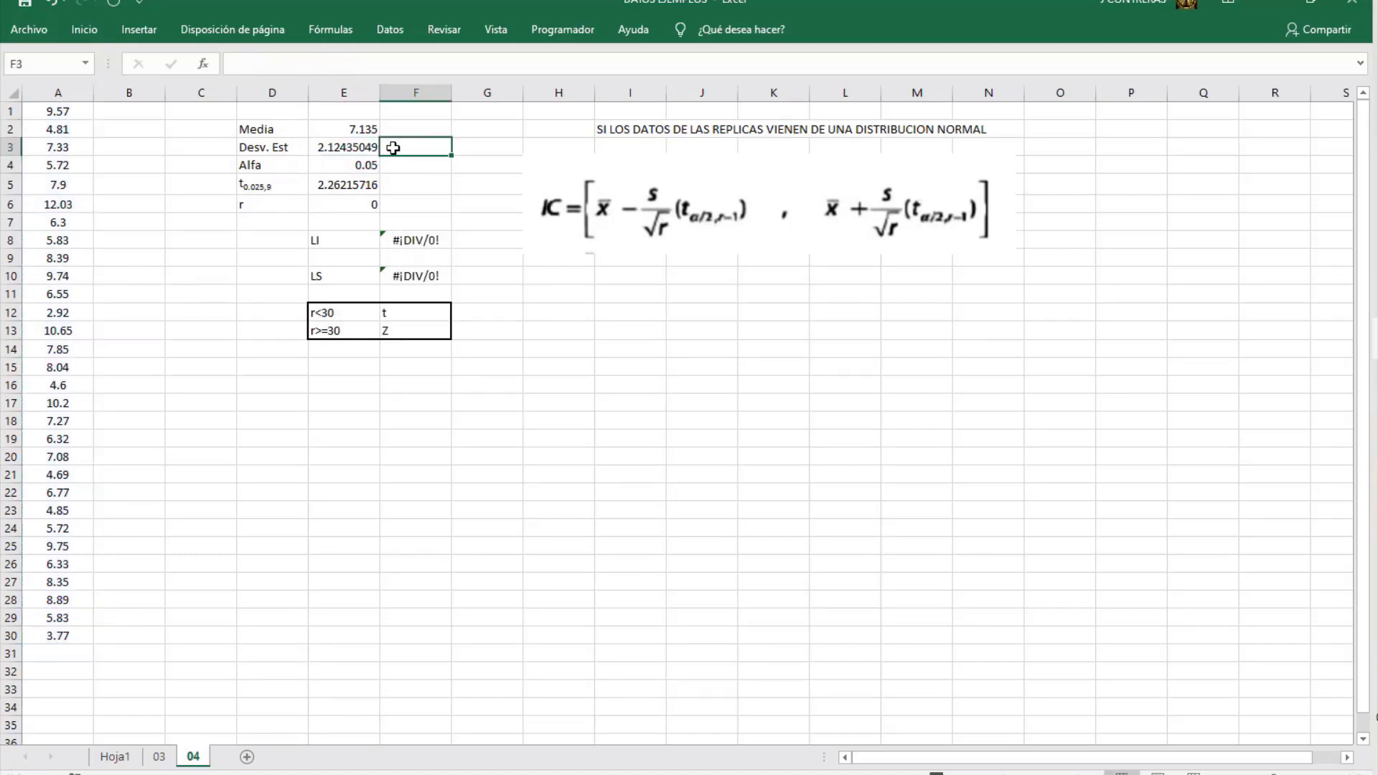
{"action": "left_click", "coordinate": [363, 145]}
{"action": "left_click", "coordinate": [419, 152]}
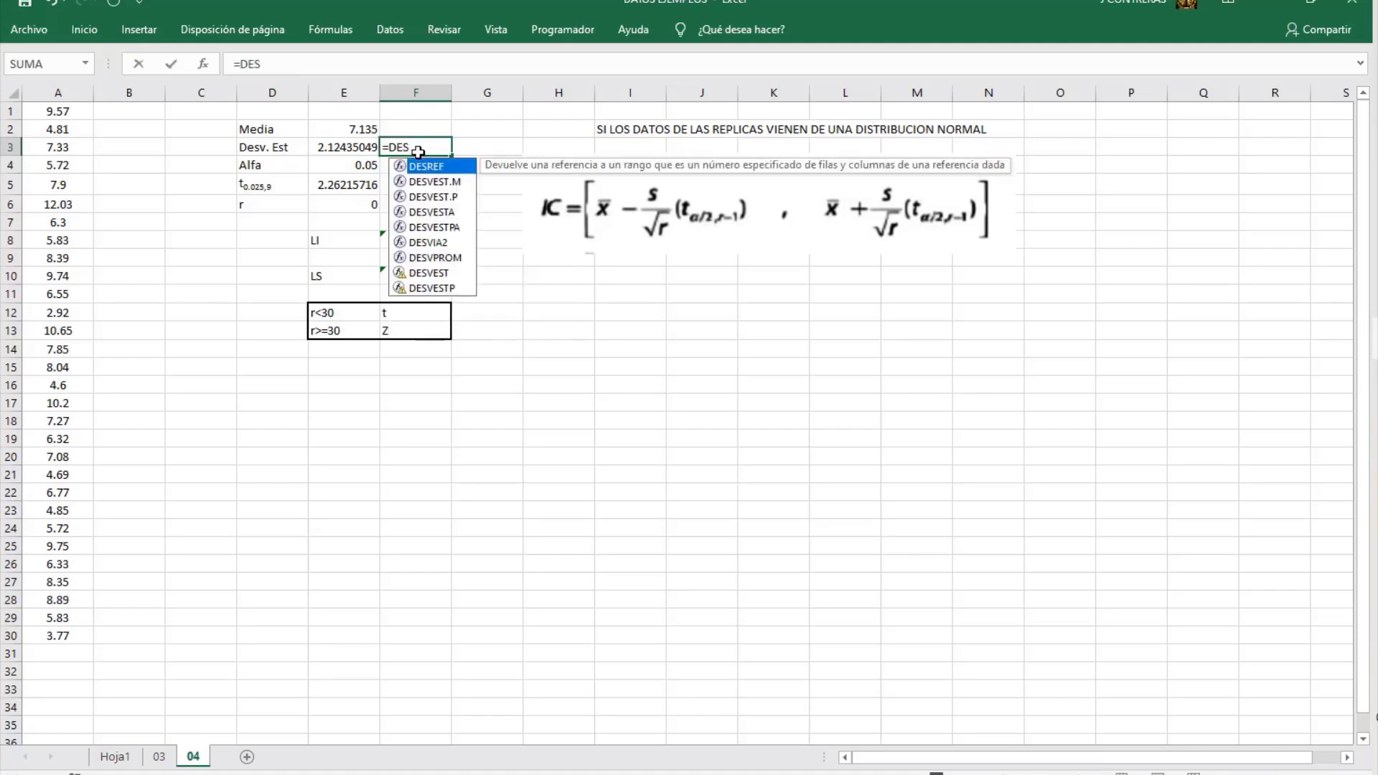
{"action": "double_click", "coordinate": [439, 183]}
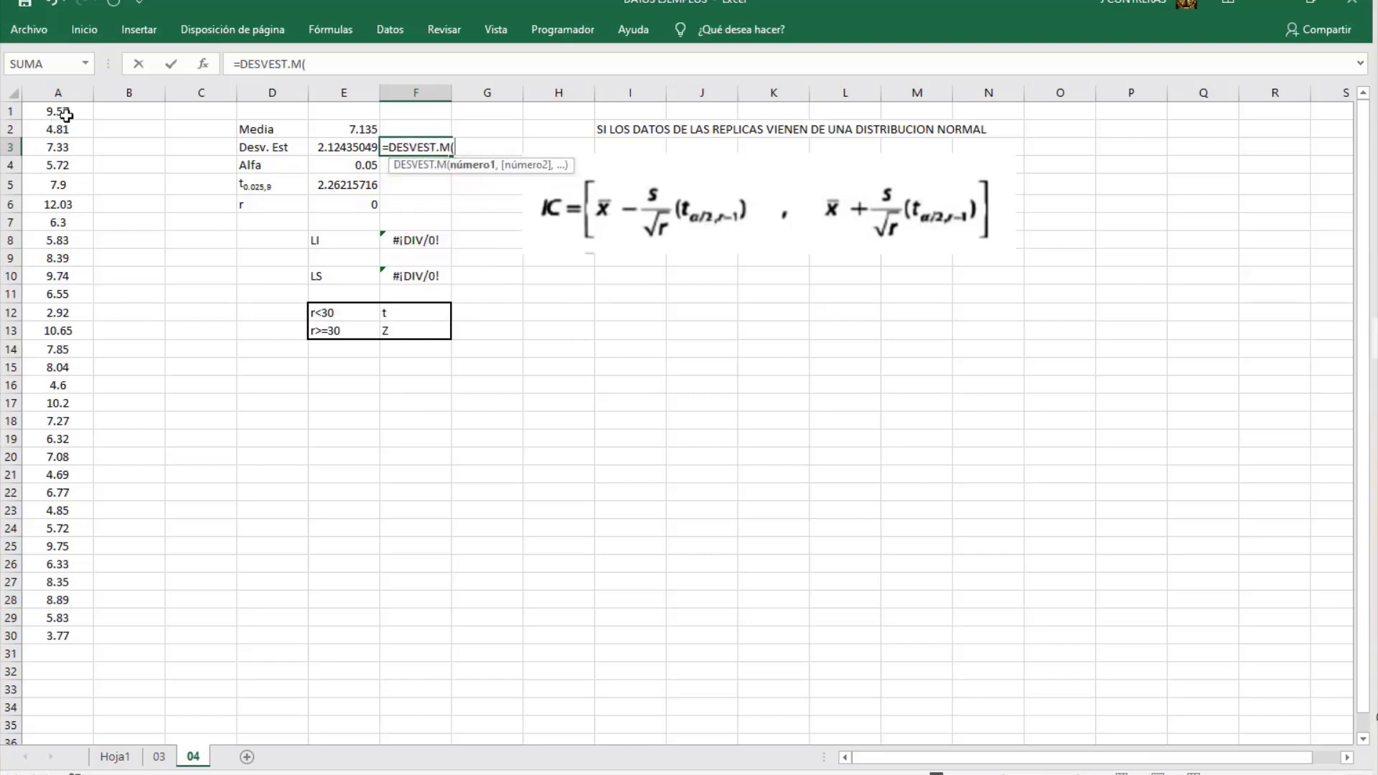
{"action": "left_click_drag", "start_coordinate": [69, 113], "coordinate": [34, 637]}
{"action": "type", "text": ")"}
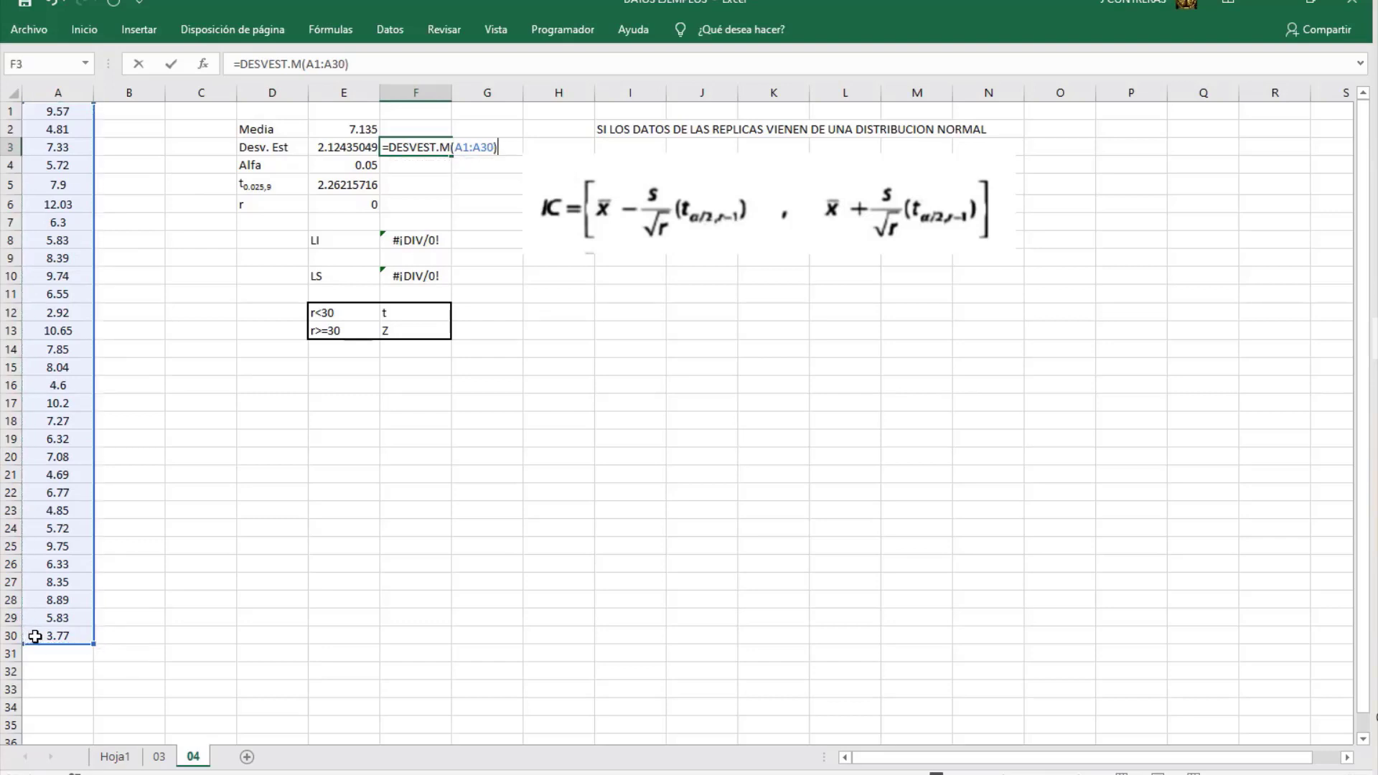
{"action": "key", "text": "Return"}
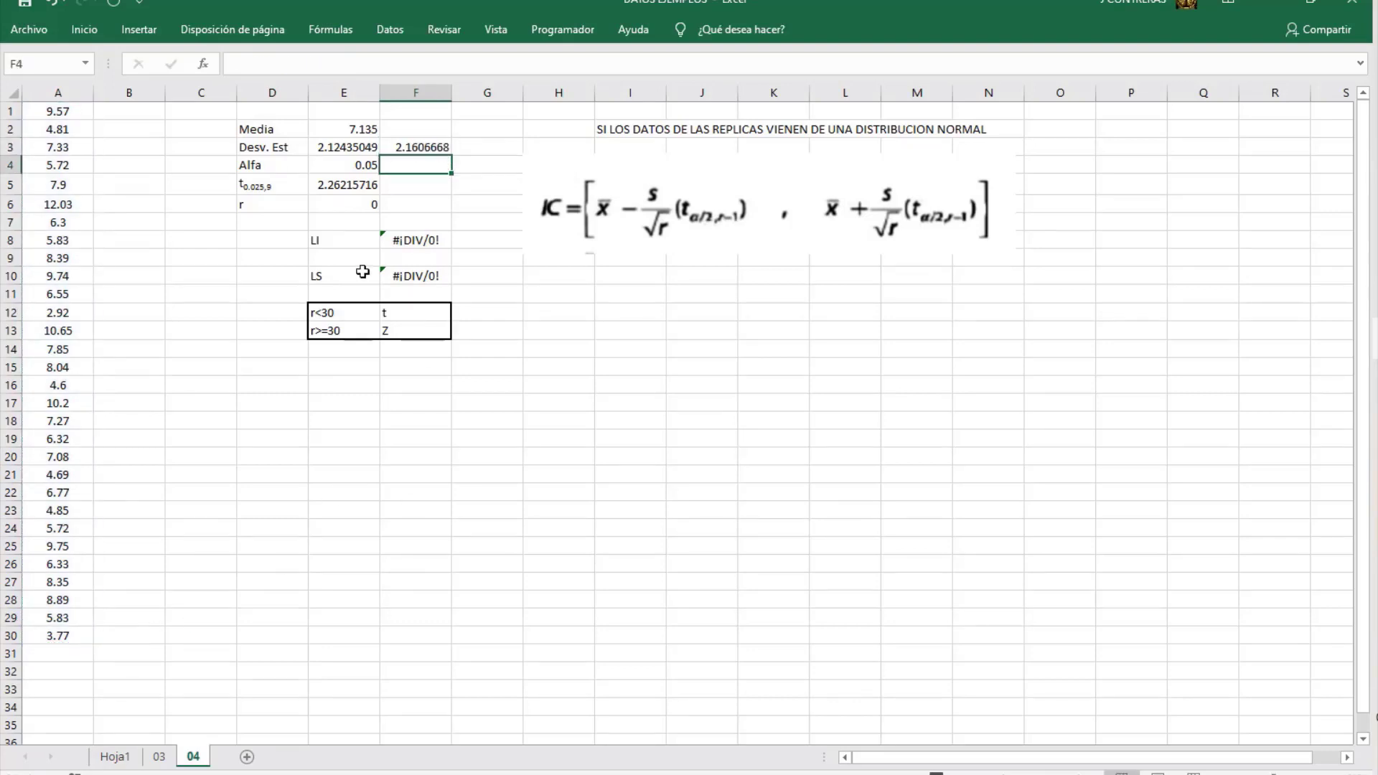
- Compare the population standard deviation in E3 with the sample standard deviation in F3
{"action": "left_click", "coordinate": [346, 145]}
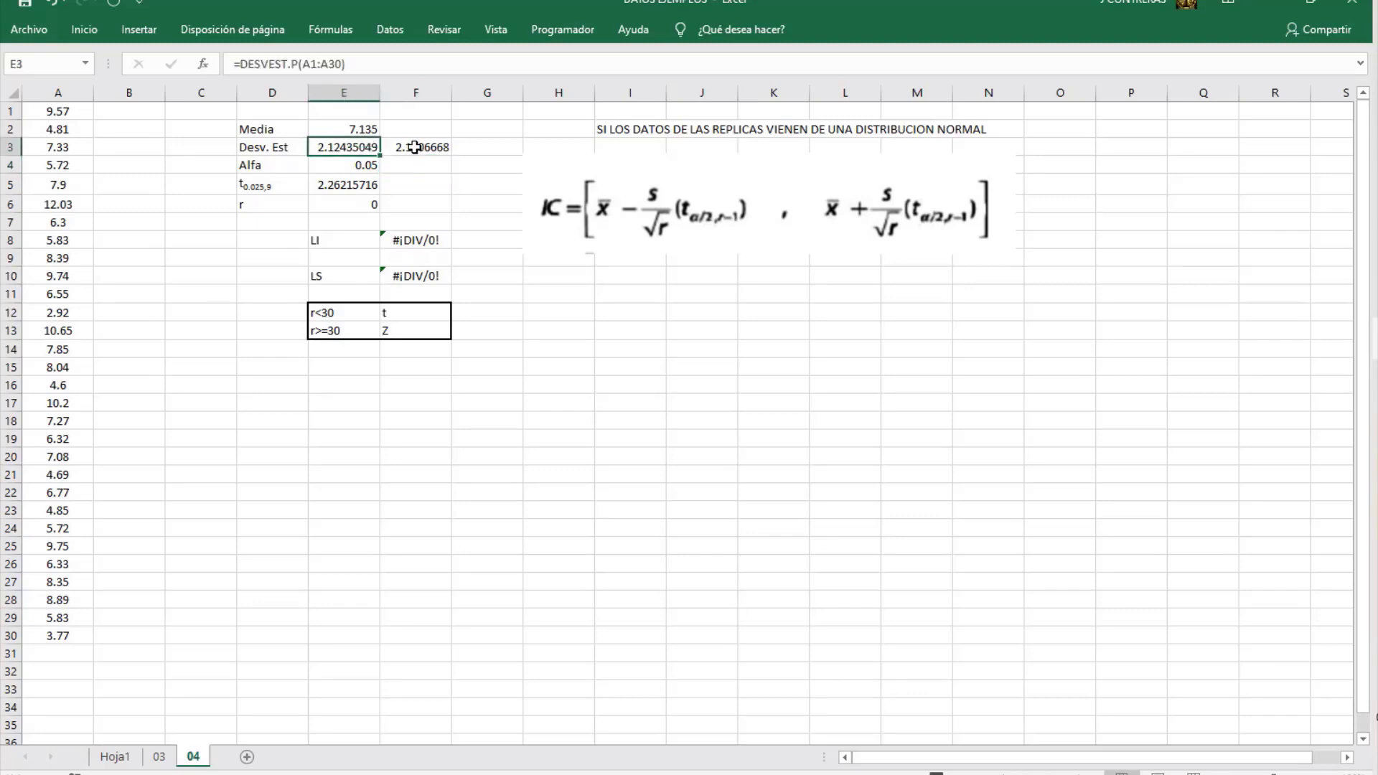
{"action": "key", "text": "Right"}
{"action": "left_click", "coordinate": [344, 143]}
{"action": "left_click", "coordinate": [418, 146]}
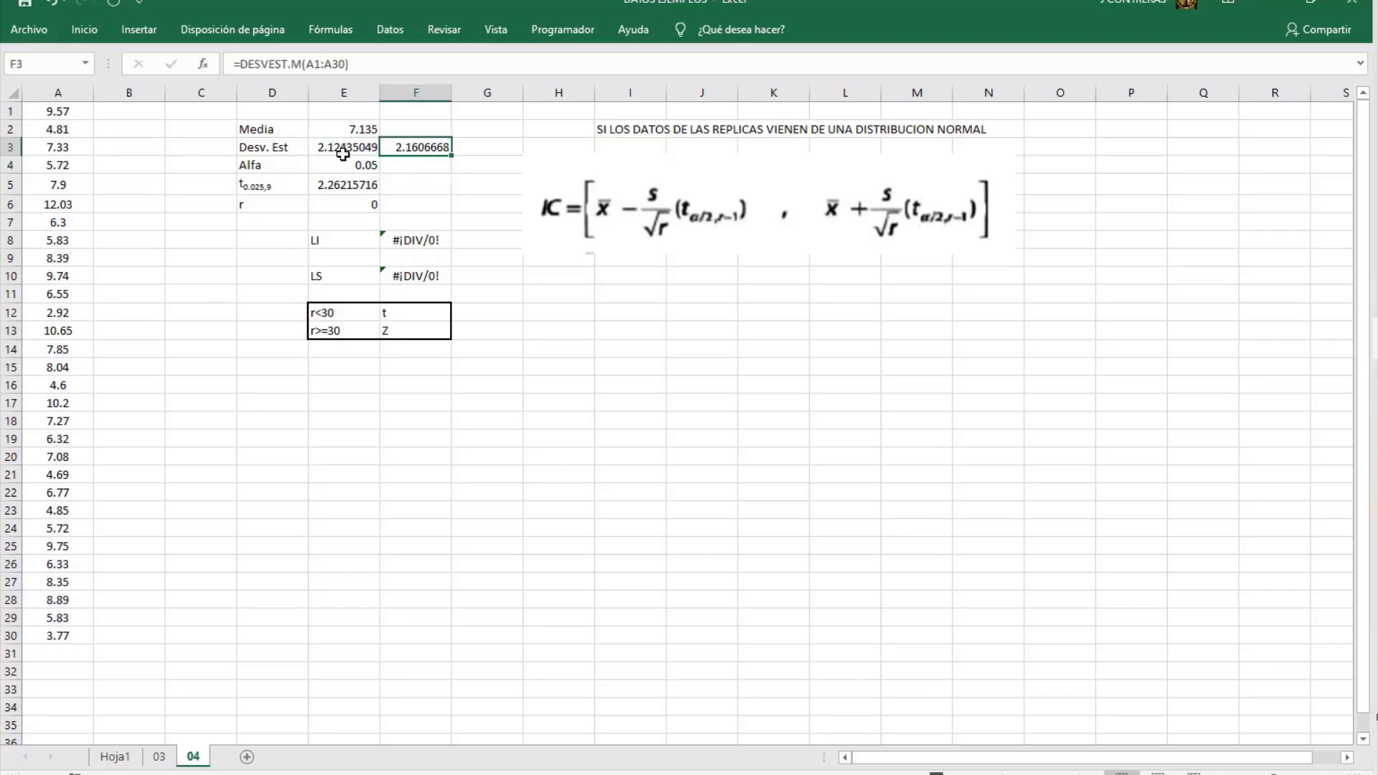
{"action": "left_click", "coordinate": [343, 152]}
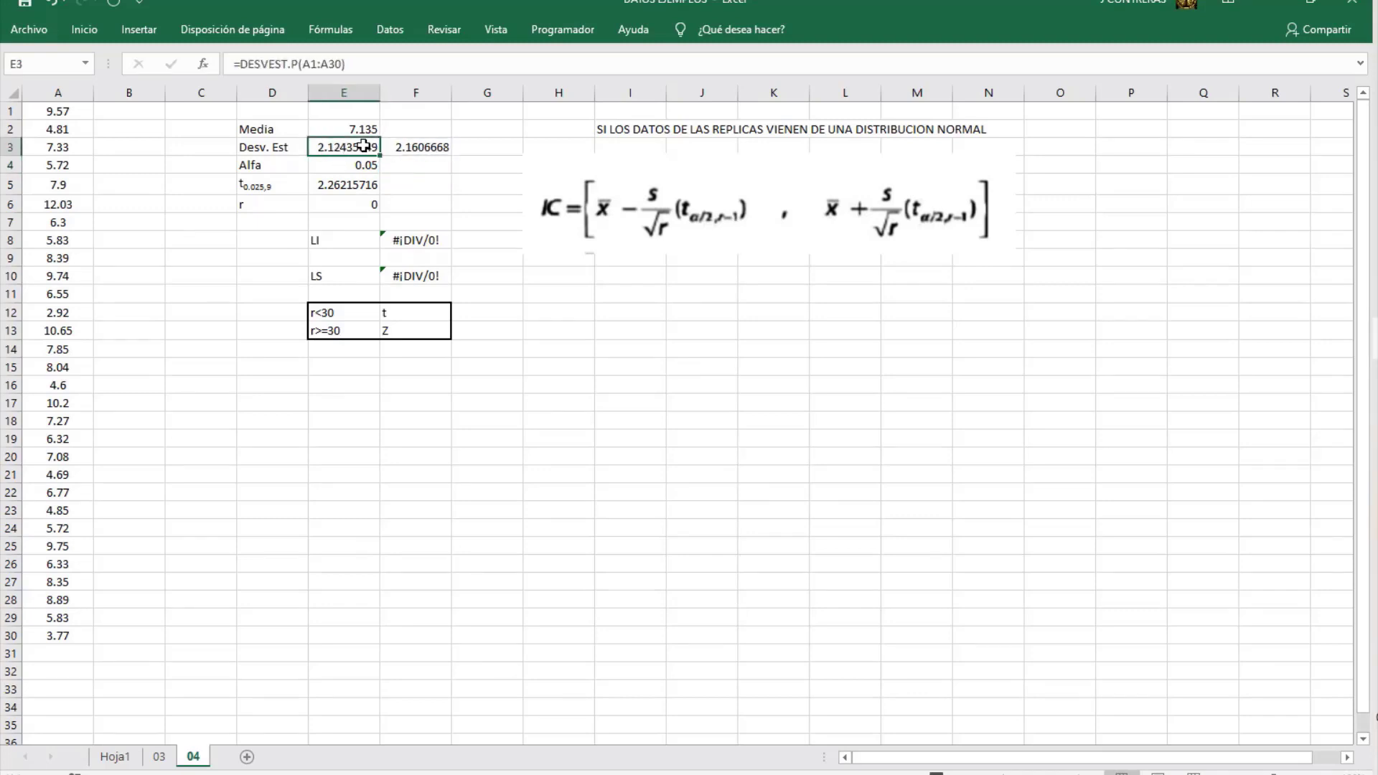
{"action": "left_click", "coordinate": [403, 150]}
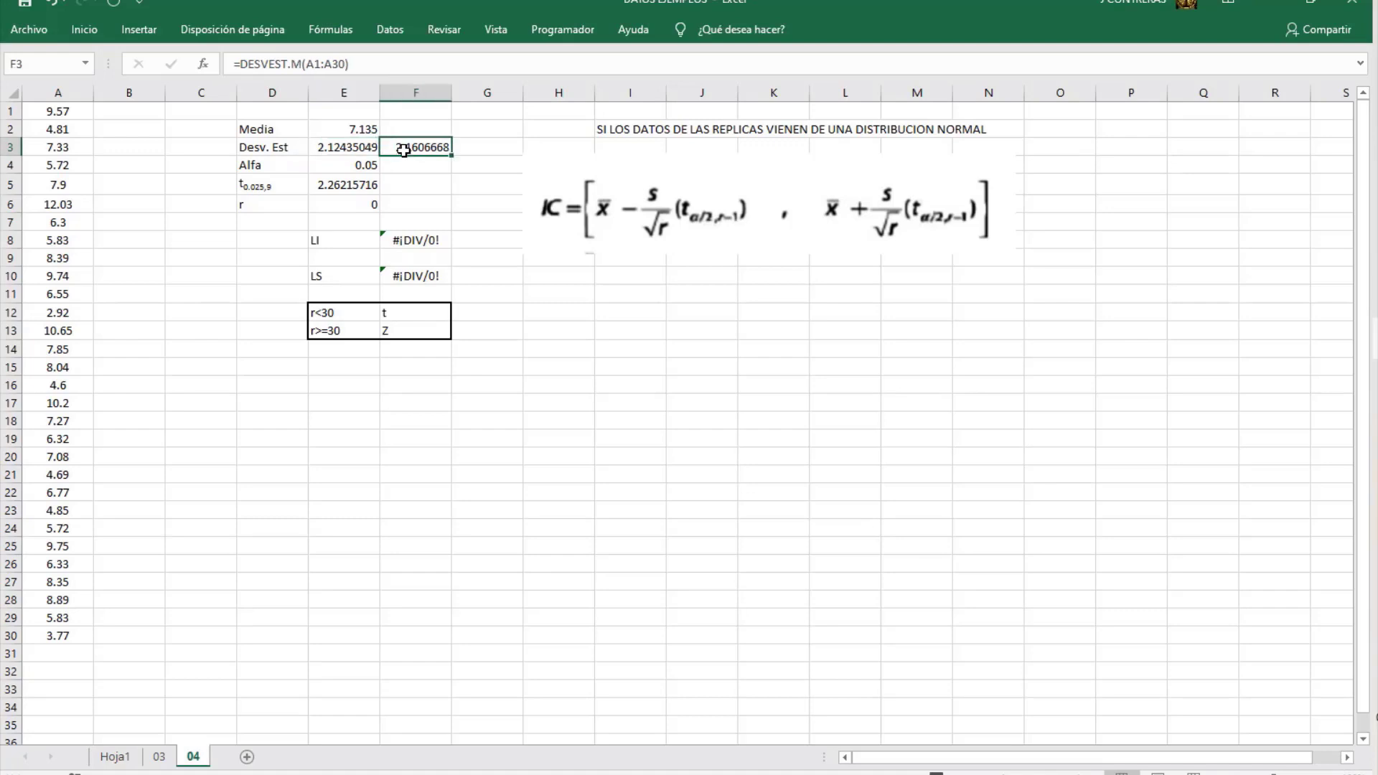
{"action": "left_click", "coordinate": [340, 152]}
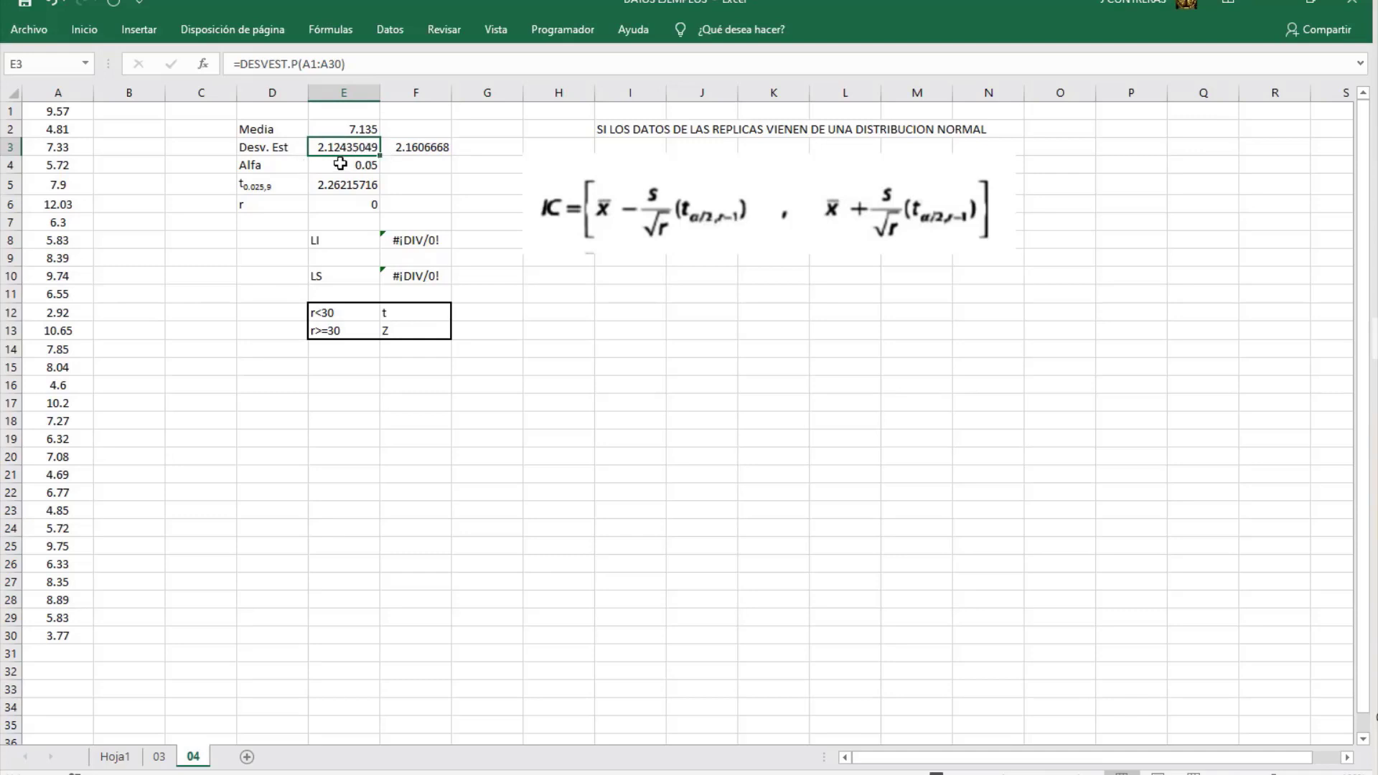
{"action": "left_click", "coordinate": [421, 147]}
- Set Alfa in E4 to 0.1
{"action": "left_click", "coordinate": [336, 163]}
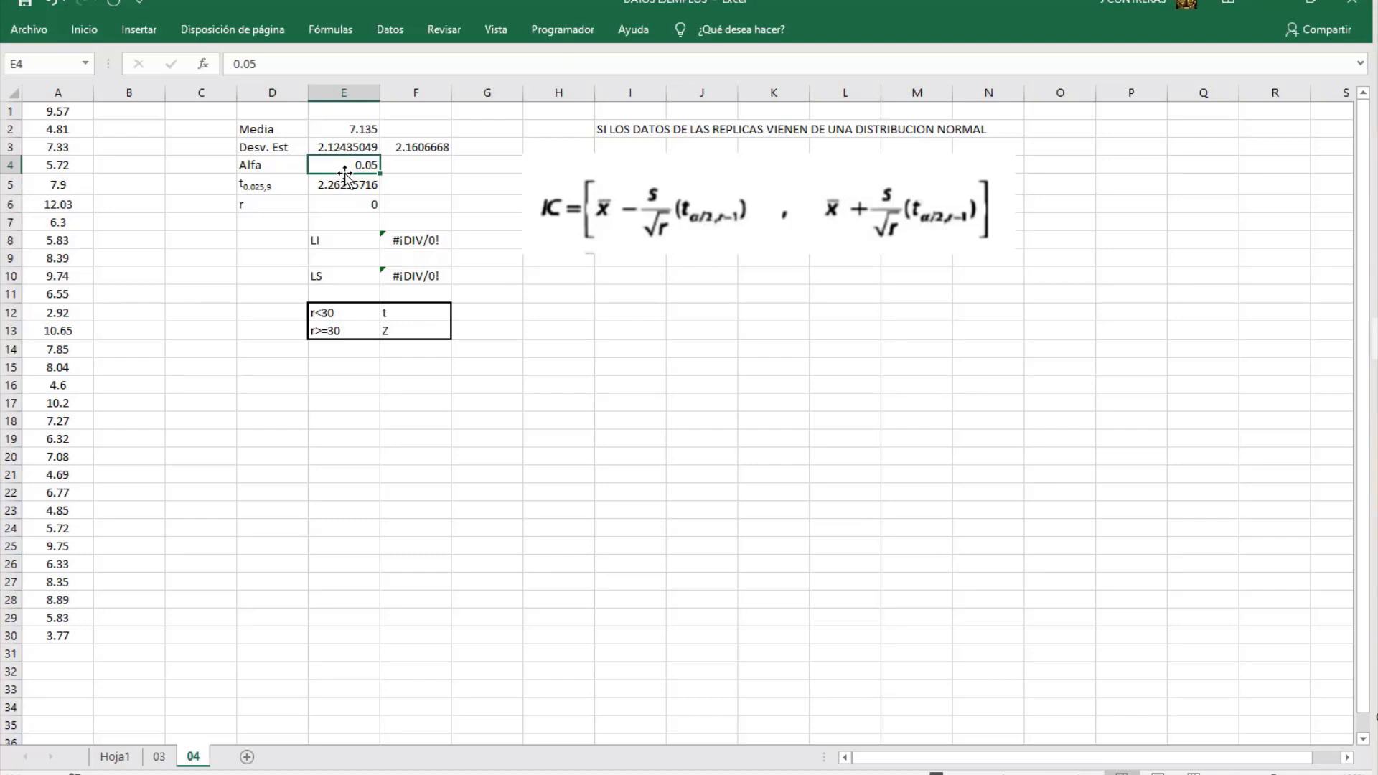
{"action": "type", "text": ".1"}
{"action": "left_click", "coordinate": [327, 188]}
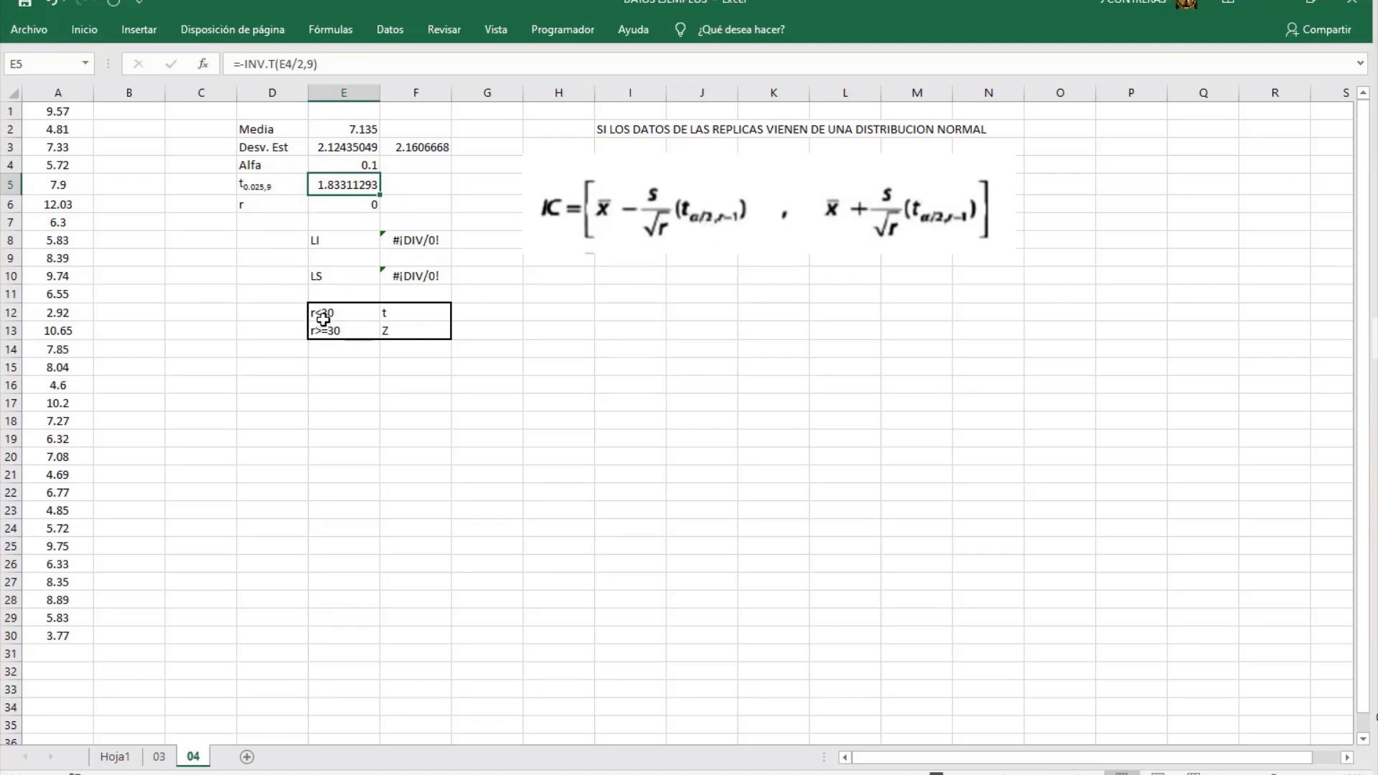
- Examine the criteria table in E12:F13 that assigns t to r<30 and Z to r>=30
{"action": "left_click", "coordinate": [386, 314]}
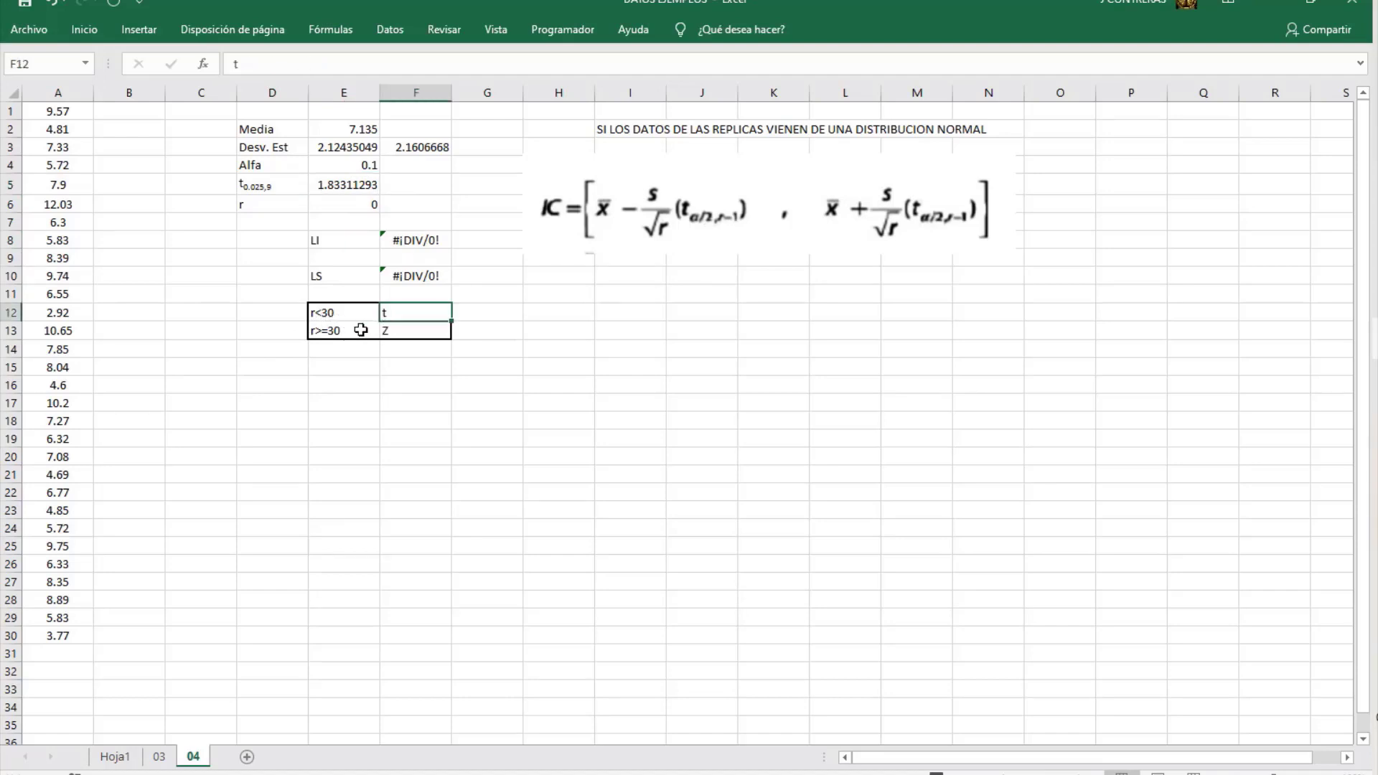
{"action": "left_click", "coordinate": [339, 332]}
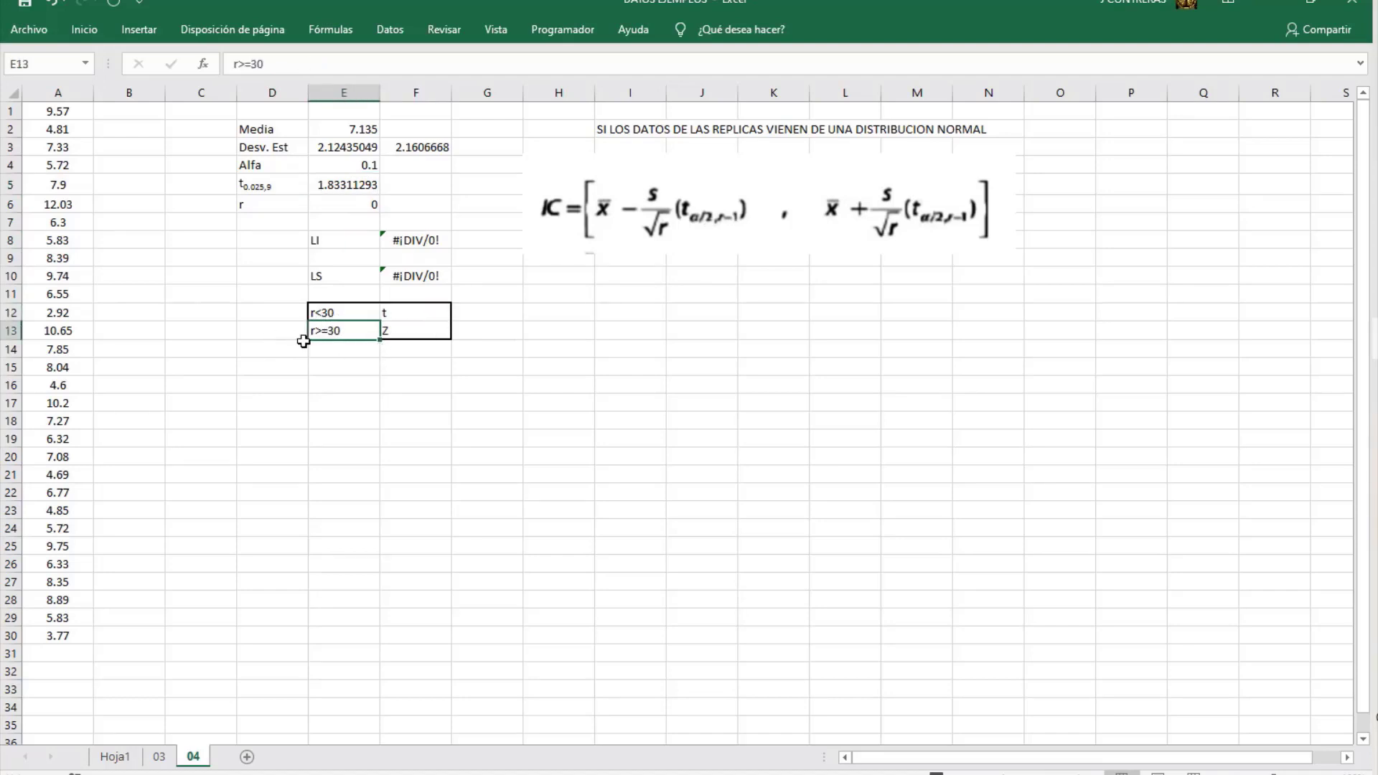
{"action": "left_click", "coordinate": [399, 336]}
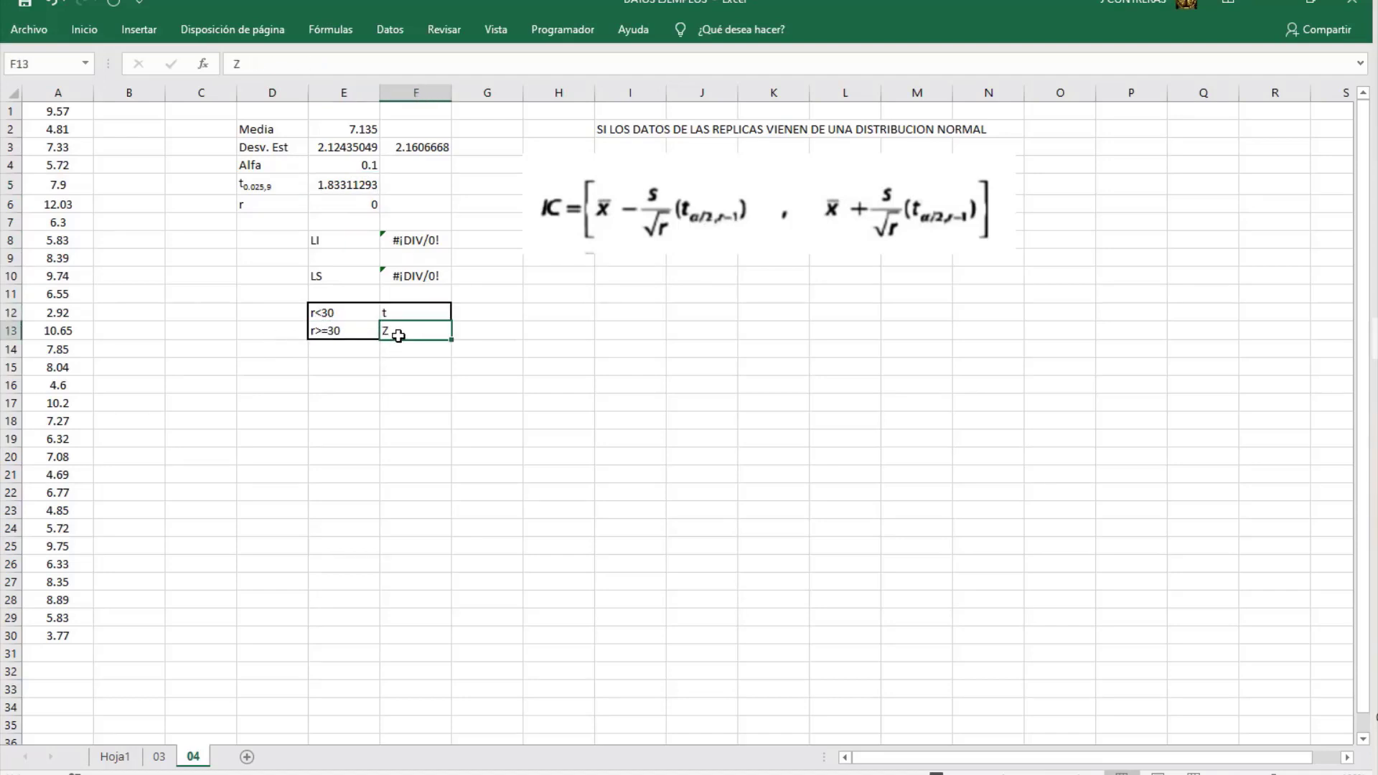
{"action": "left_click", "coordinate": [336, 333]}
{"action": "left_click", "coordinate": [394, 310]}
{"action": "left_click", "coordinate": [397, 332]}
{"action": "left_click", "coordinate": [386, 314]}
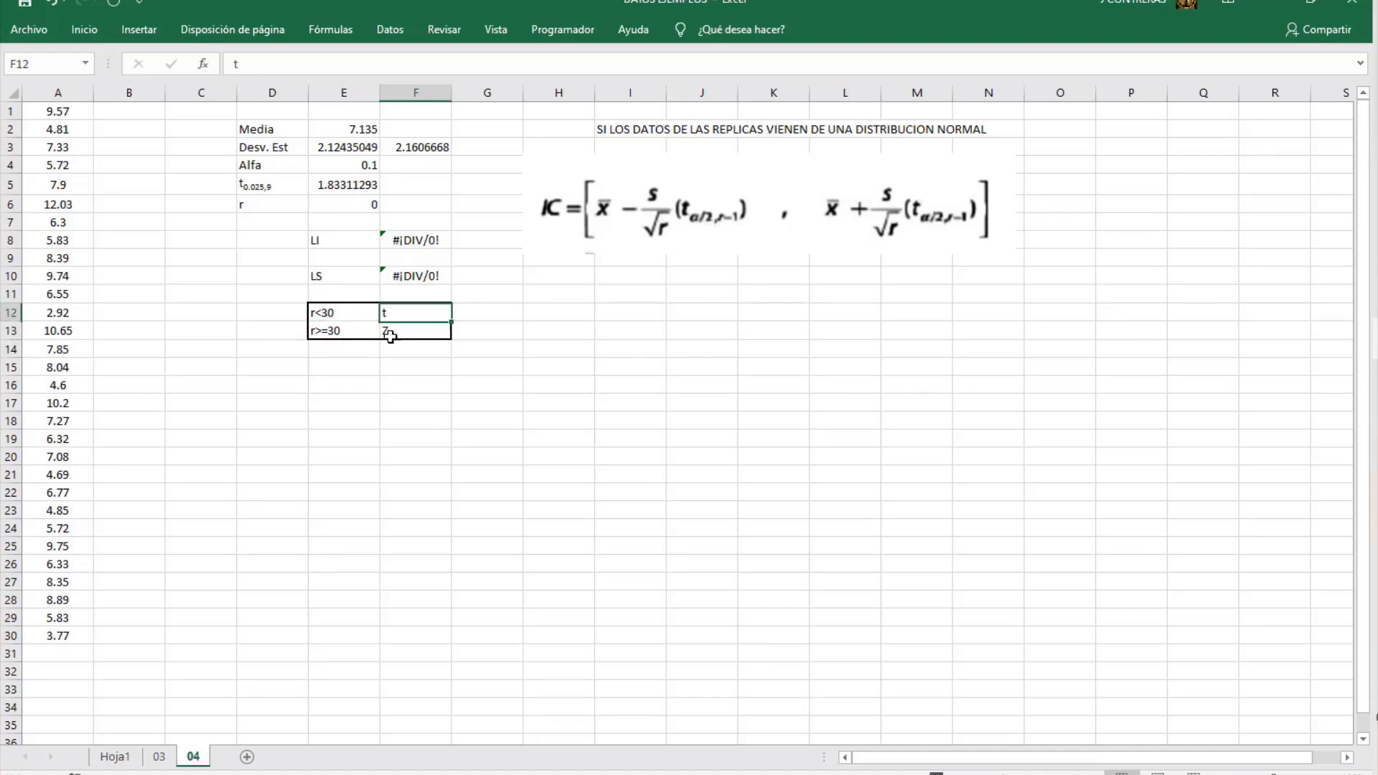
{"action": "left_click", "coordinate": [391, 347]}
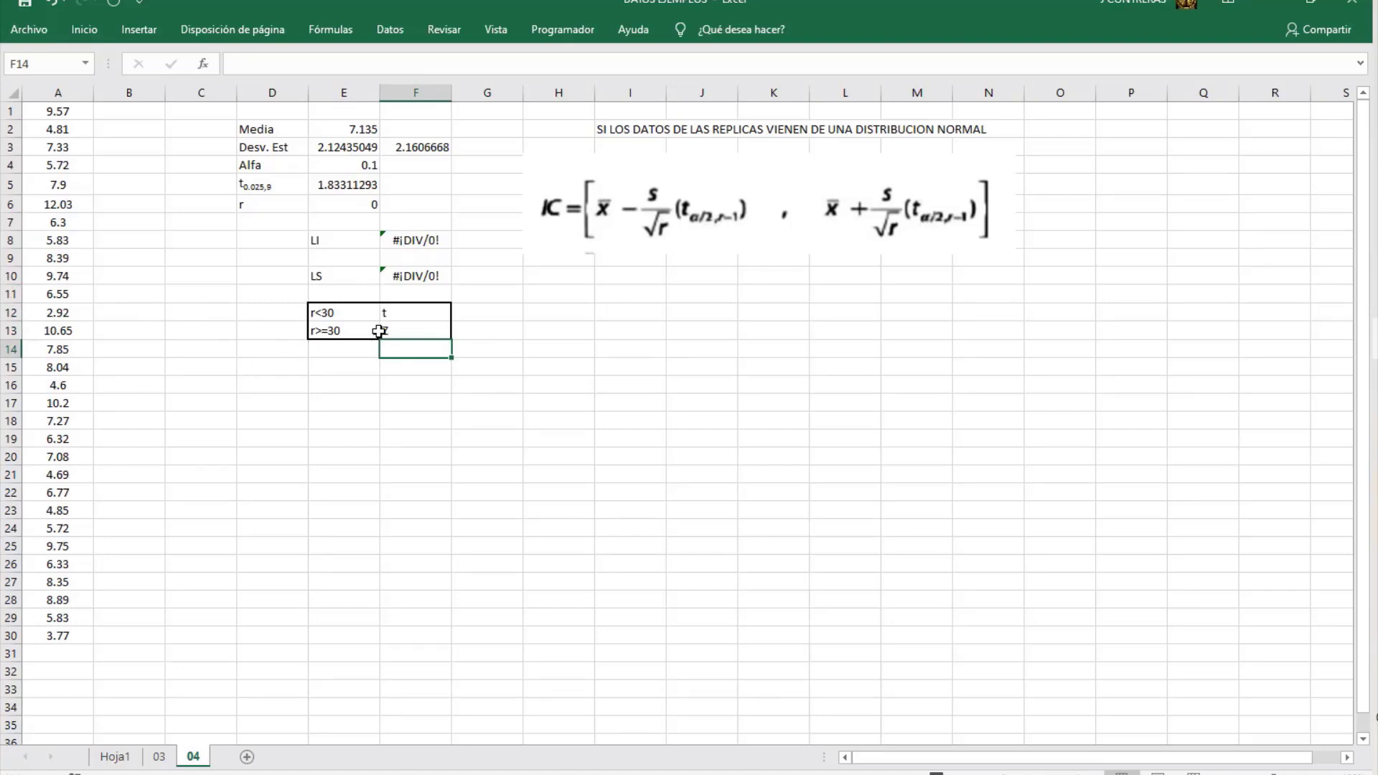
{"action": "left_click_drag", "start_coordinate": [365, 313], "coordinate": [412, 328]}
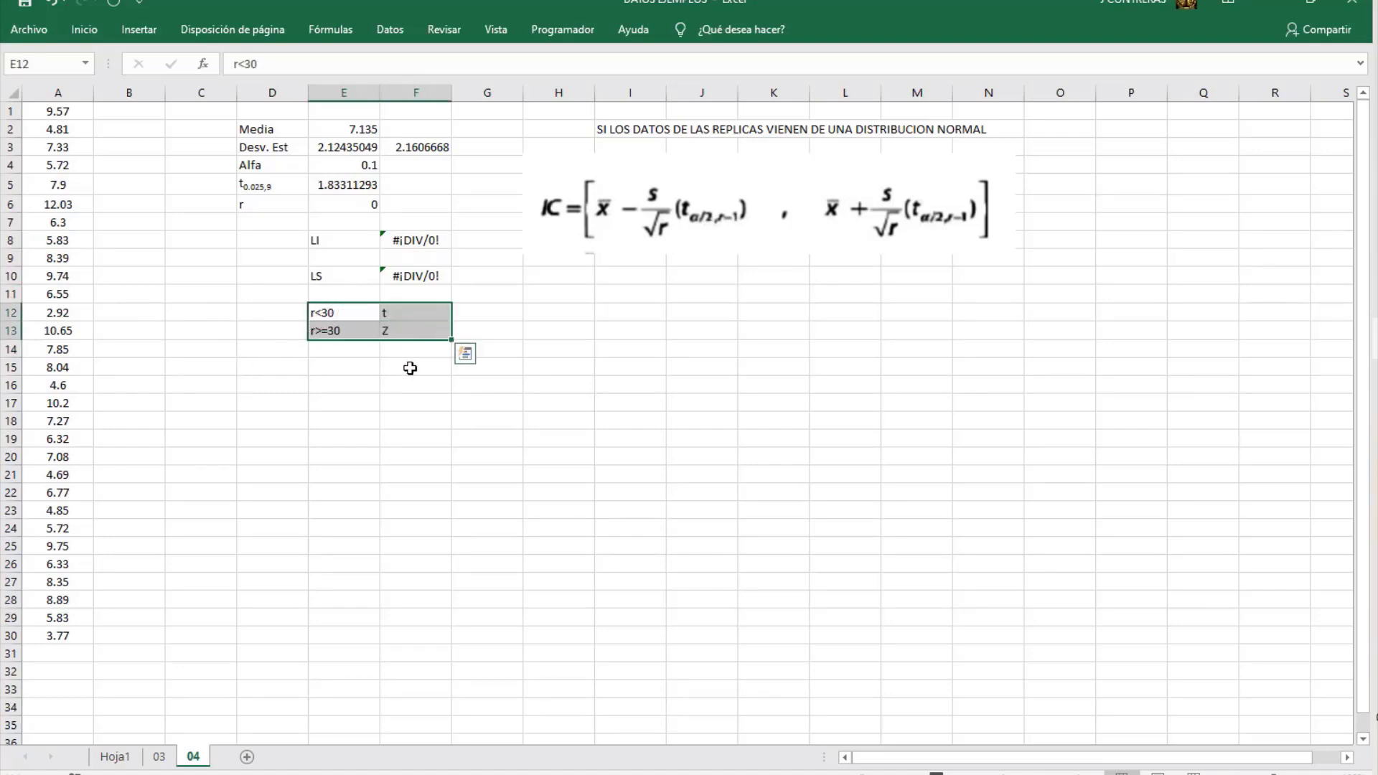
{"action": "left_click", "coordinate": [385, 368]}
{"action": "left_click", "coordinate": [355, 313]}
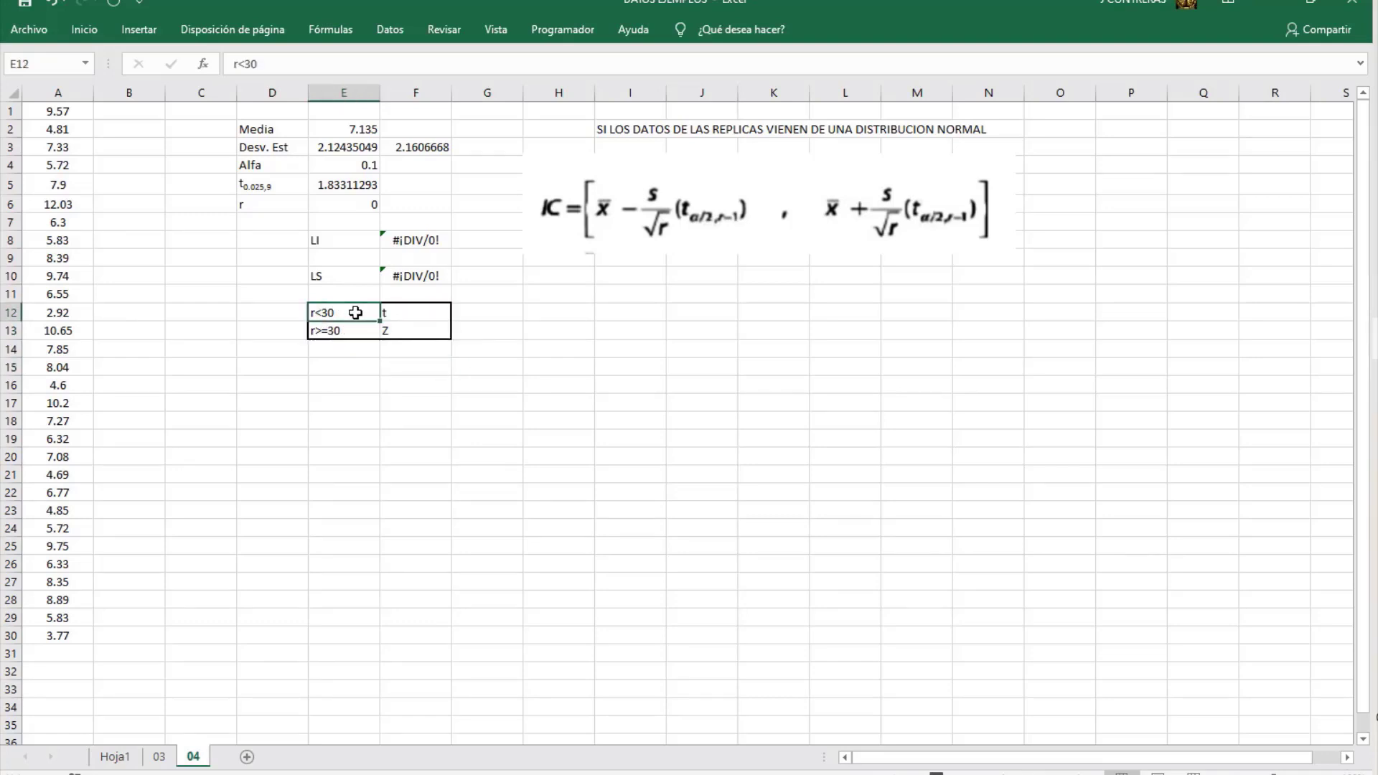
{"action": "left_click", "coordinate": [387, 314]}
{"action": "left_click", "coordinate": [343, 326]}
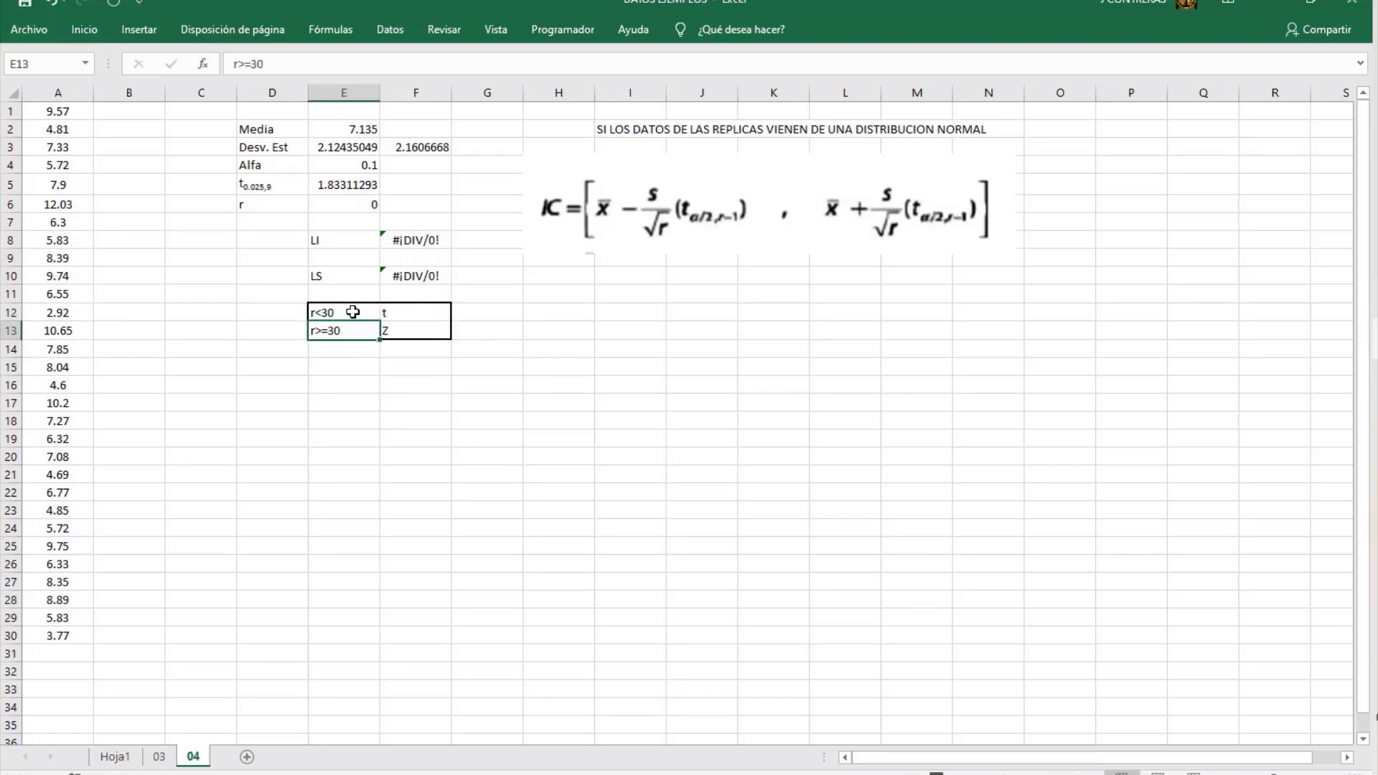
{"action": "left_click", "coordinate": [355, 312]}
{"action": "left_click", "coordinate": [406, 384]}
{"action": "left_click_drag", "start_coordinate": [358, 311], "coordinate": [400, 326]}
{"action": "left_click", "coordinate": [400, 326]}
{"action": "left_click", "coordinate": [344, 339]}
- Set the degrees of freedom in the INV.T formula in E5 to 29, keeping E4/2 as the probability
{"action": "left_click", "coordinate": [260, 187]}
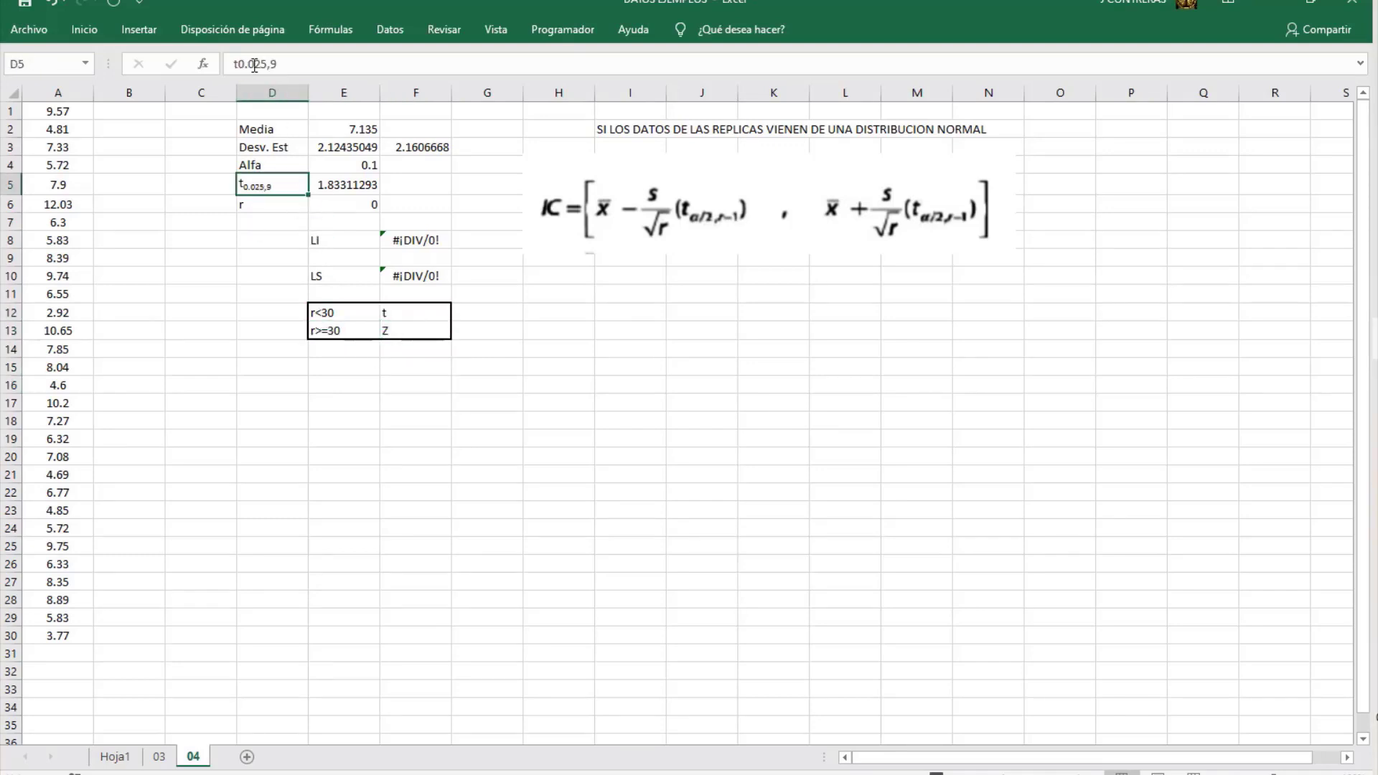
{"action": "left_click", "coordinate": [357, 187]}
{"action": "left_click", "coordinate": [271, 186]}
{"action": "left_click", "coordinate": [371, 187]}
{"action": "left_click", "coordinate": [414, 185]}
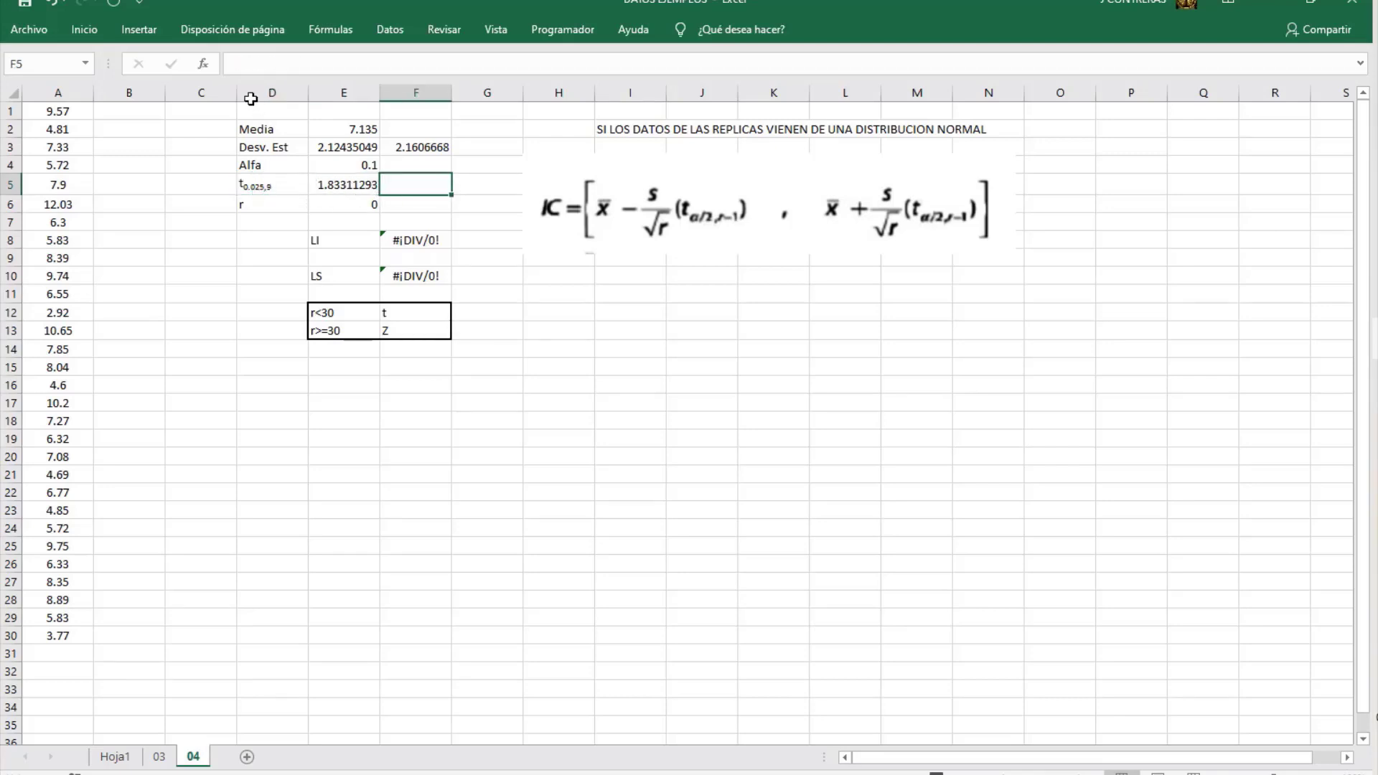
{"action": "left_click", "coordinate": [481, 188]}
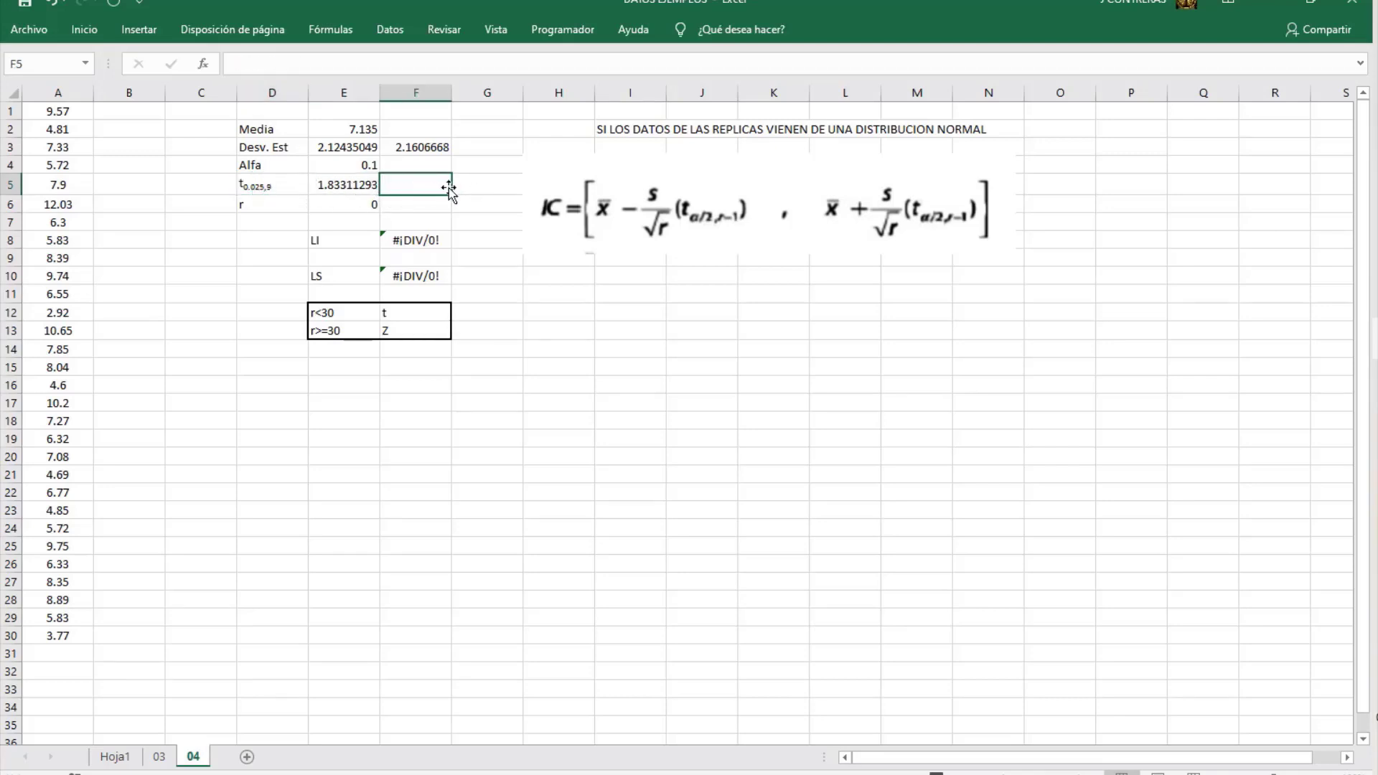
{"action": "left_click", "coordinate": [340, 188]}
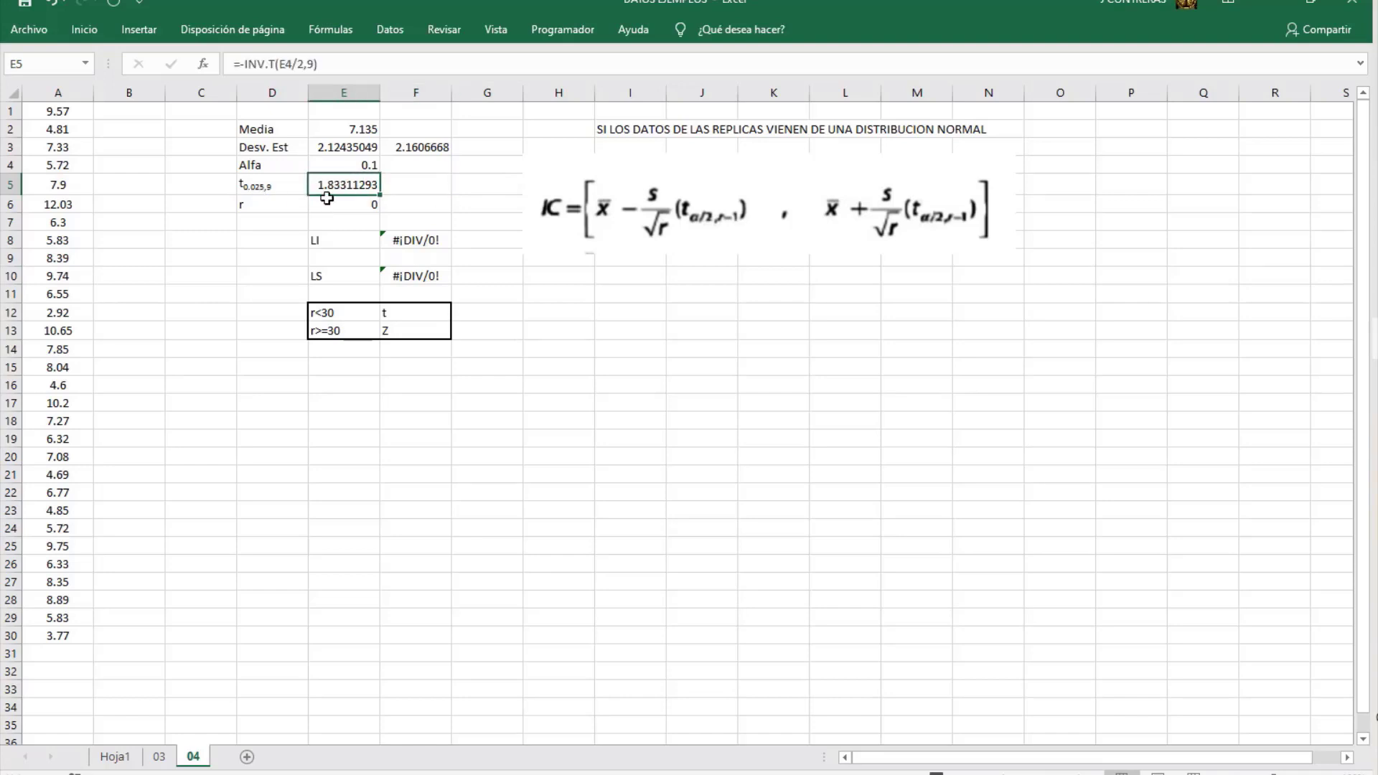
{"action": "left_click", "coordinate": [299, 66]}
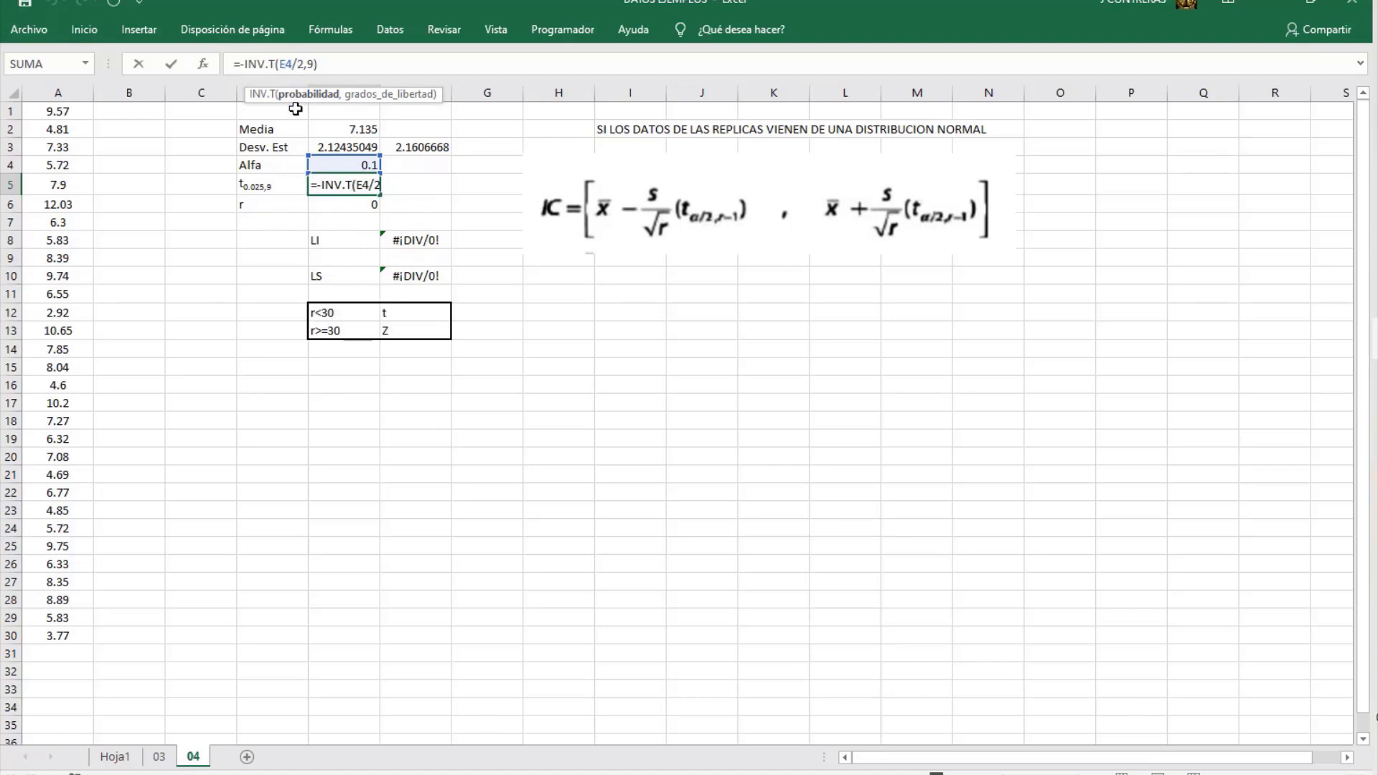
{"action": "left_click", "coordinate": [313, 66]}
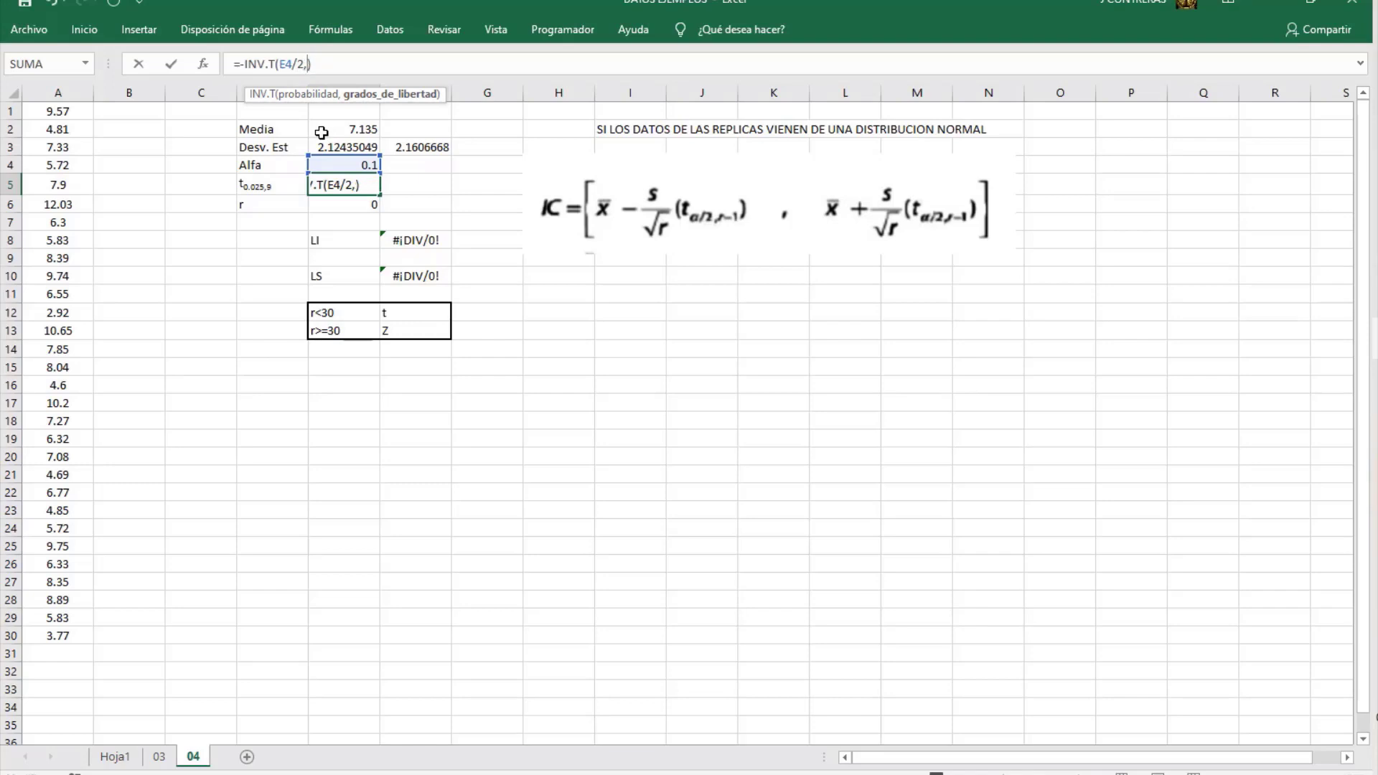
{"action": "key", "text": "Return"}
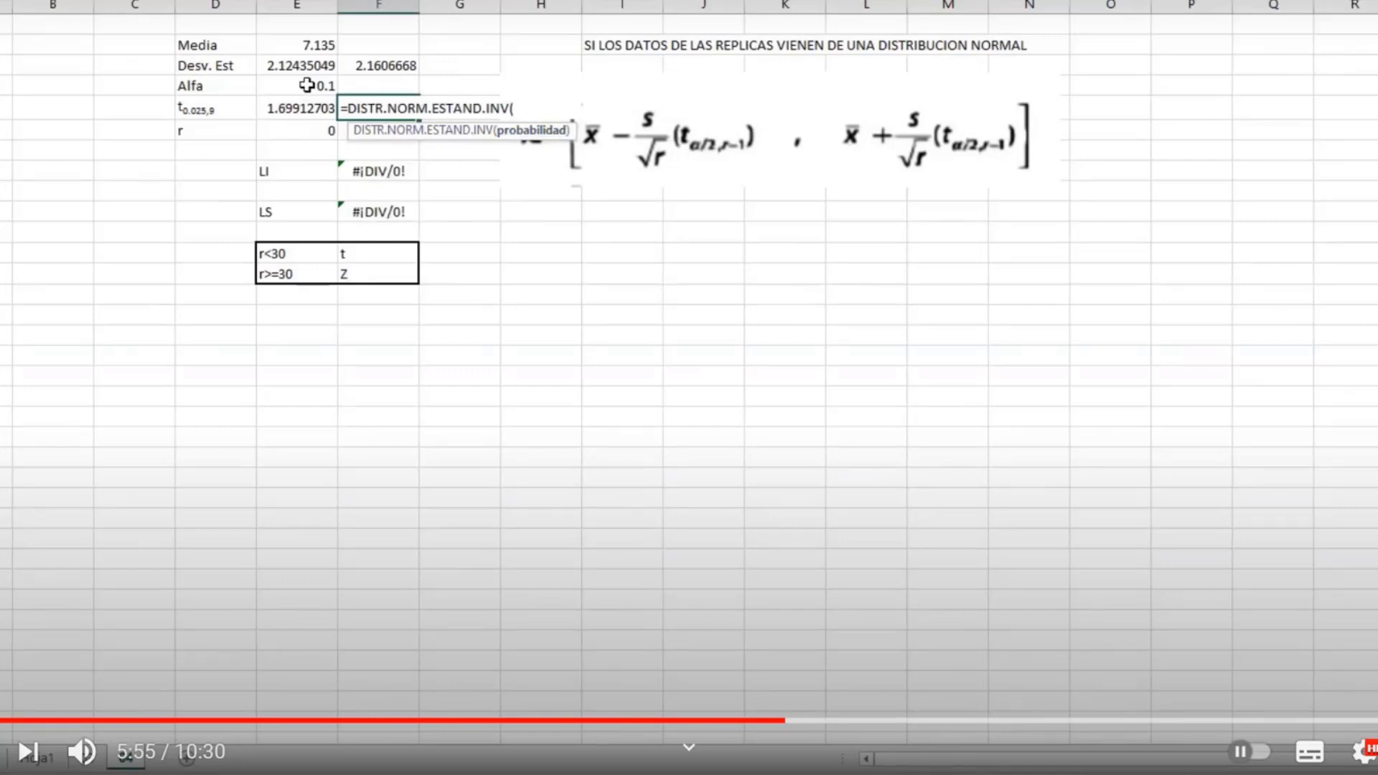
- Switch to the completed workbook and examine sheet 04's small-sample (t) and large-sample (Z) values and LI and LS limits
{"action": "key", "text": "Escape"}
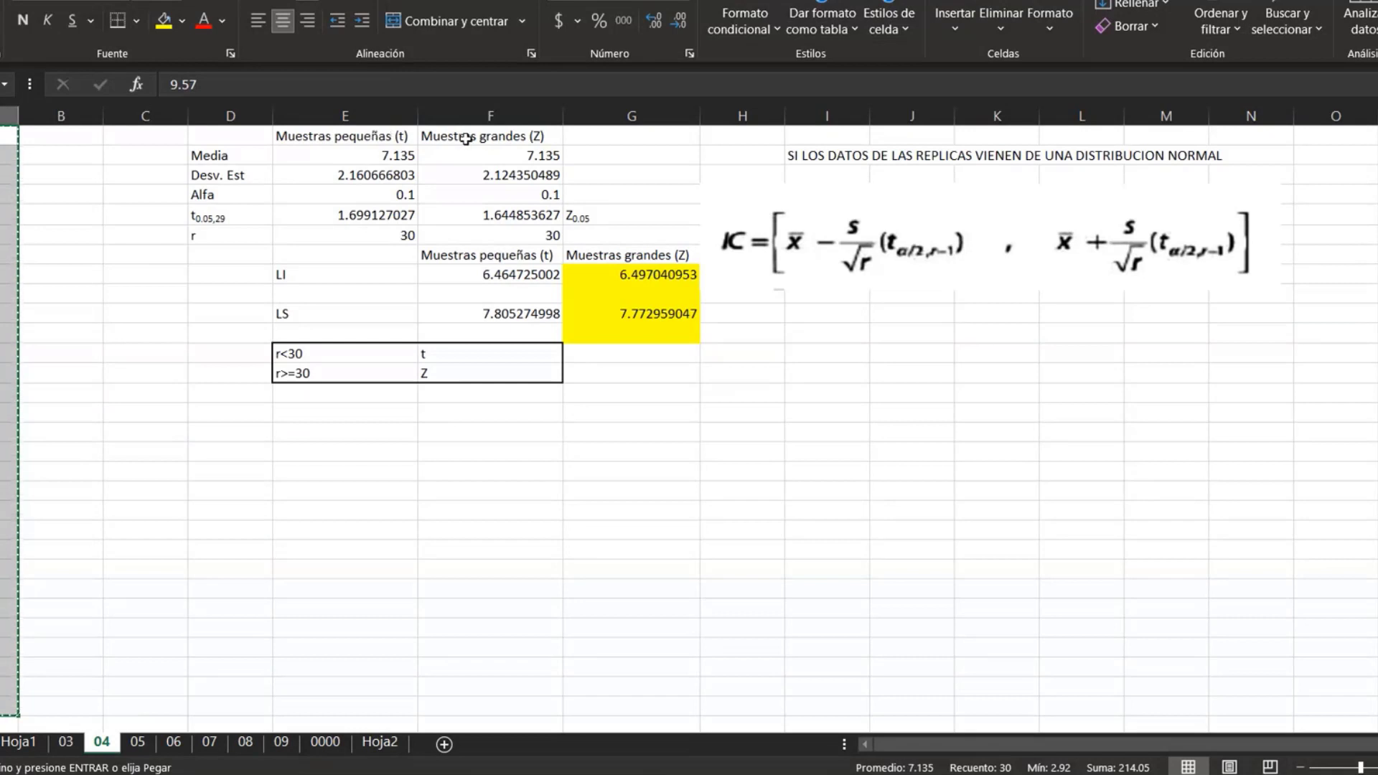
{"action": "left_click", "coordinate": [476, 136]}
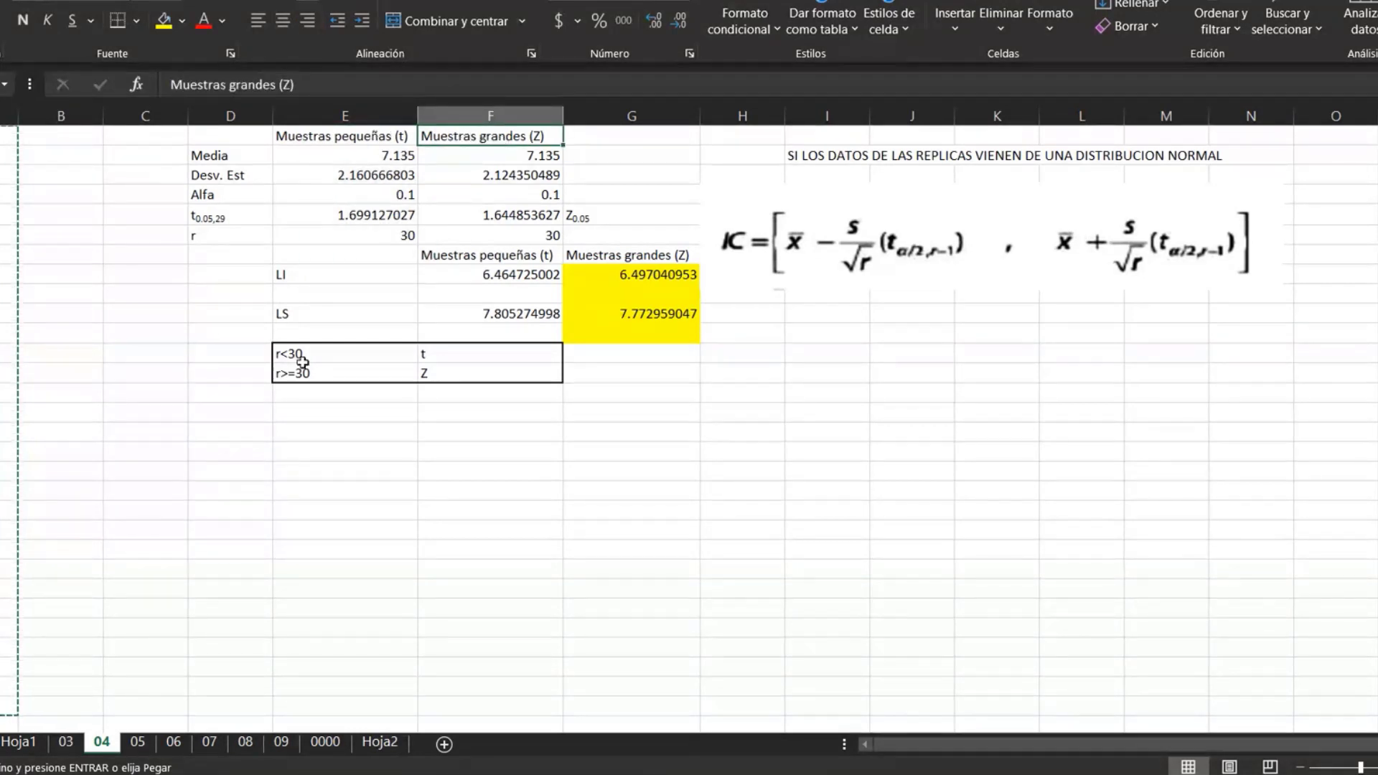
{"action": "left_click", "coordinate": [225, 355]}
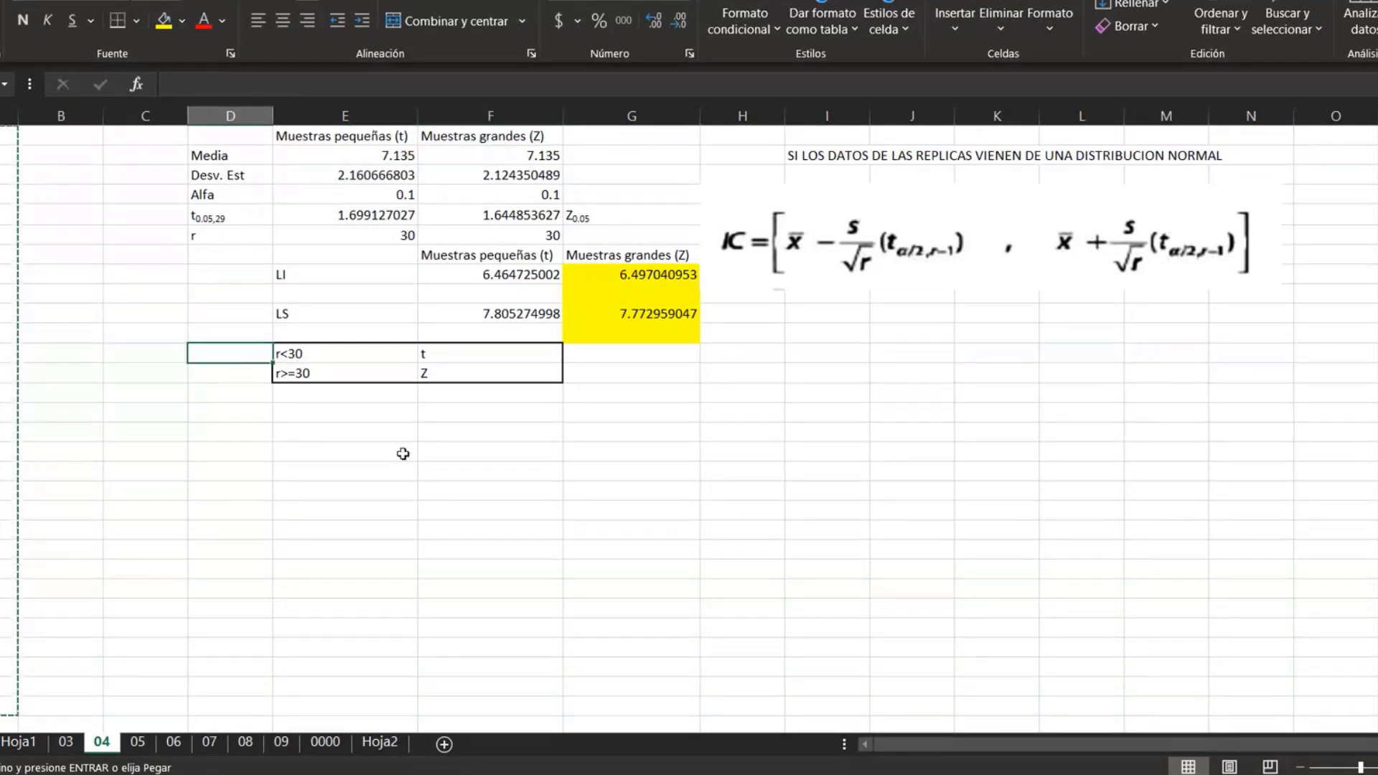
{"action": "left_click", "coordinate": [351, 511]}
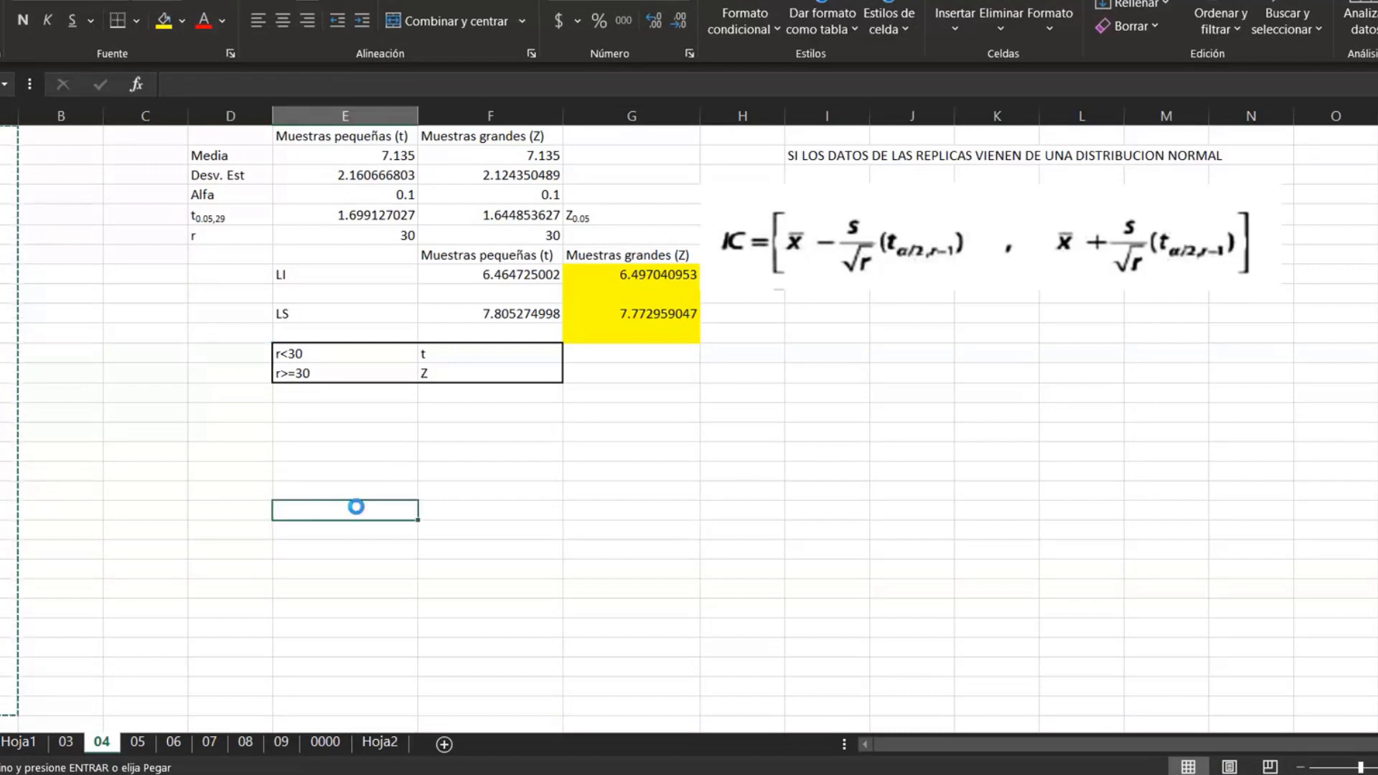
{"action": "scroll", "coordinate": [356, 507], "scroll_direction": "up", "scroll_amount": 5}
{"action": "scroll", "coordinate": [356, 506], "scroll_direction": "up", "scroll_amount": 3}
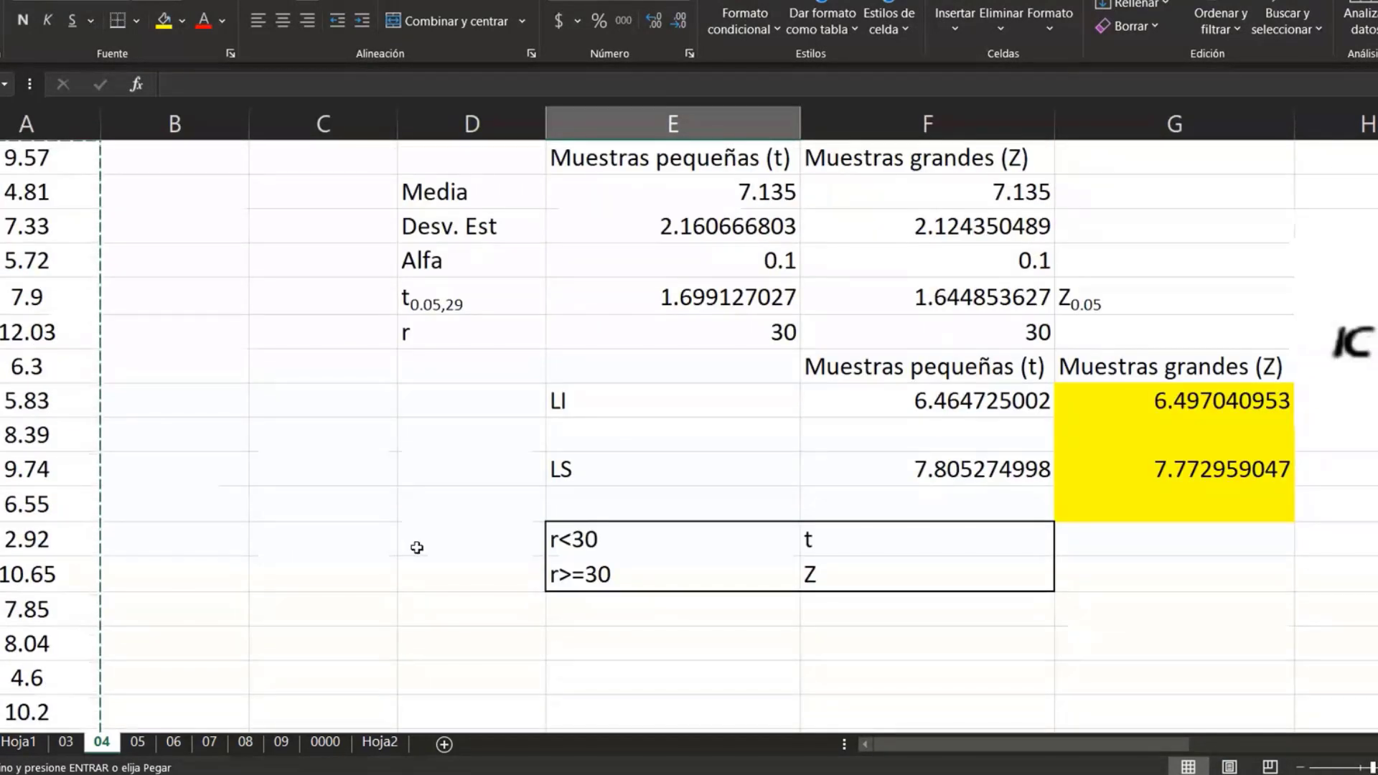
- Label the r<30 criterion in D12 as "Muestras pequeñas" and align the text right
{"action": "left_click", "coordinate": [420, 547]}
{"action": "type", "text": "Mu"}
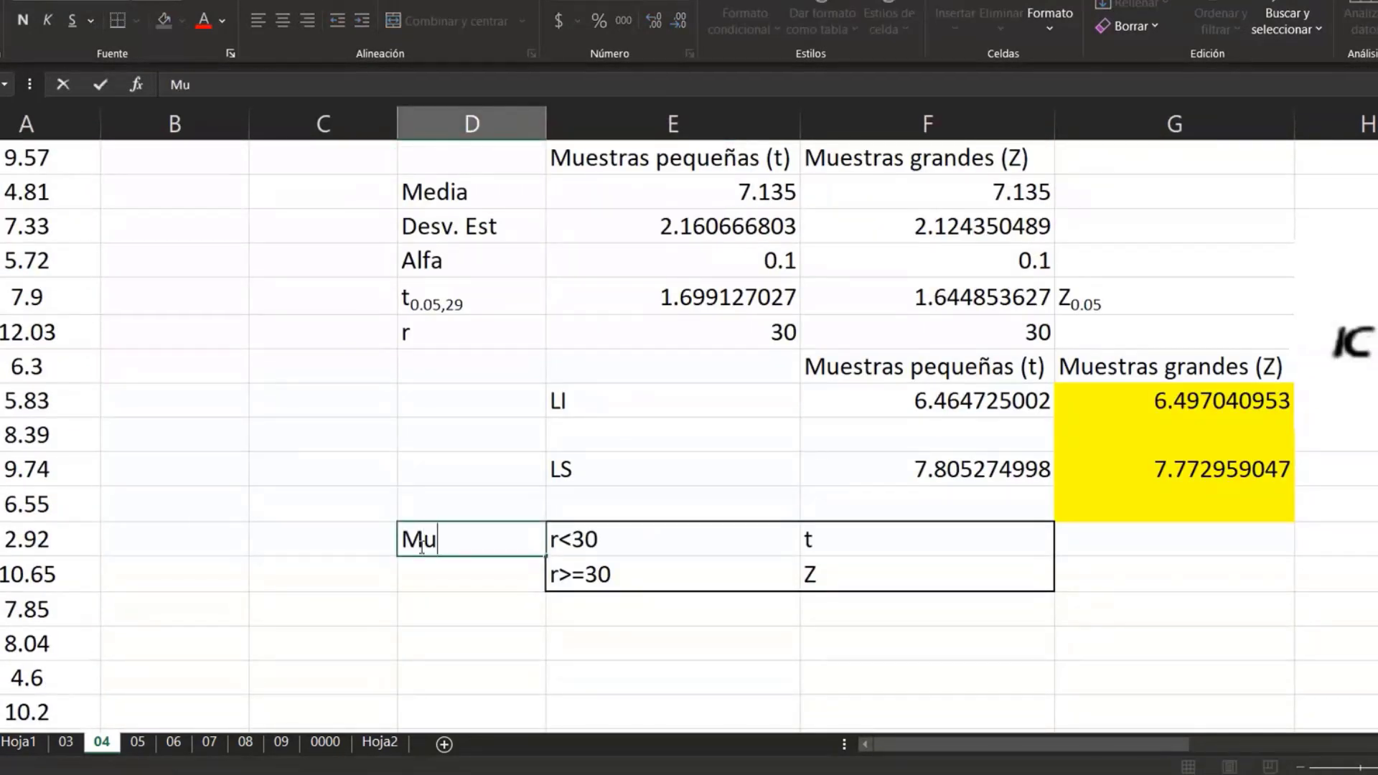
{"action": "type", "text": "estras"}
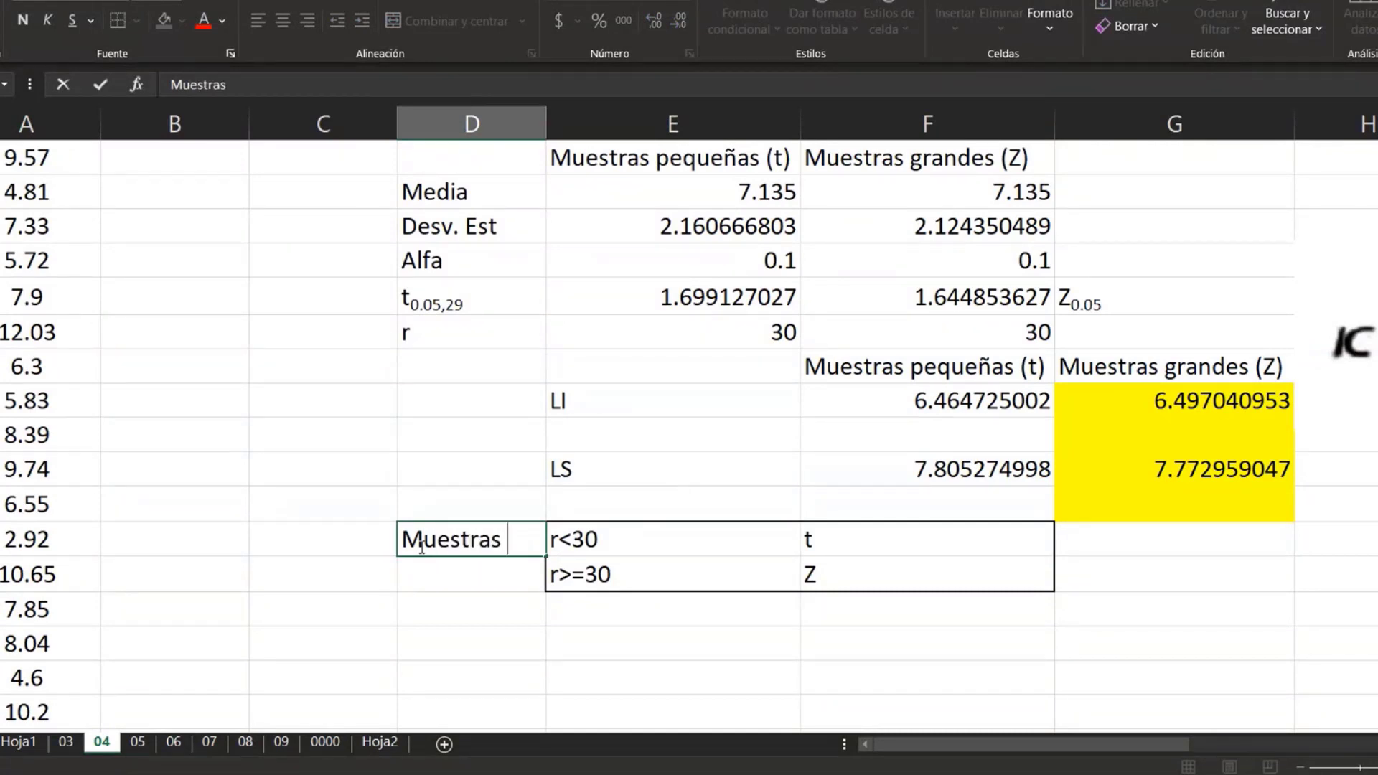
{"action": "type", "text": " pequ"}
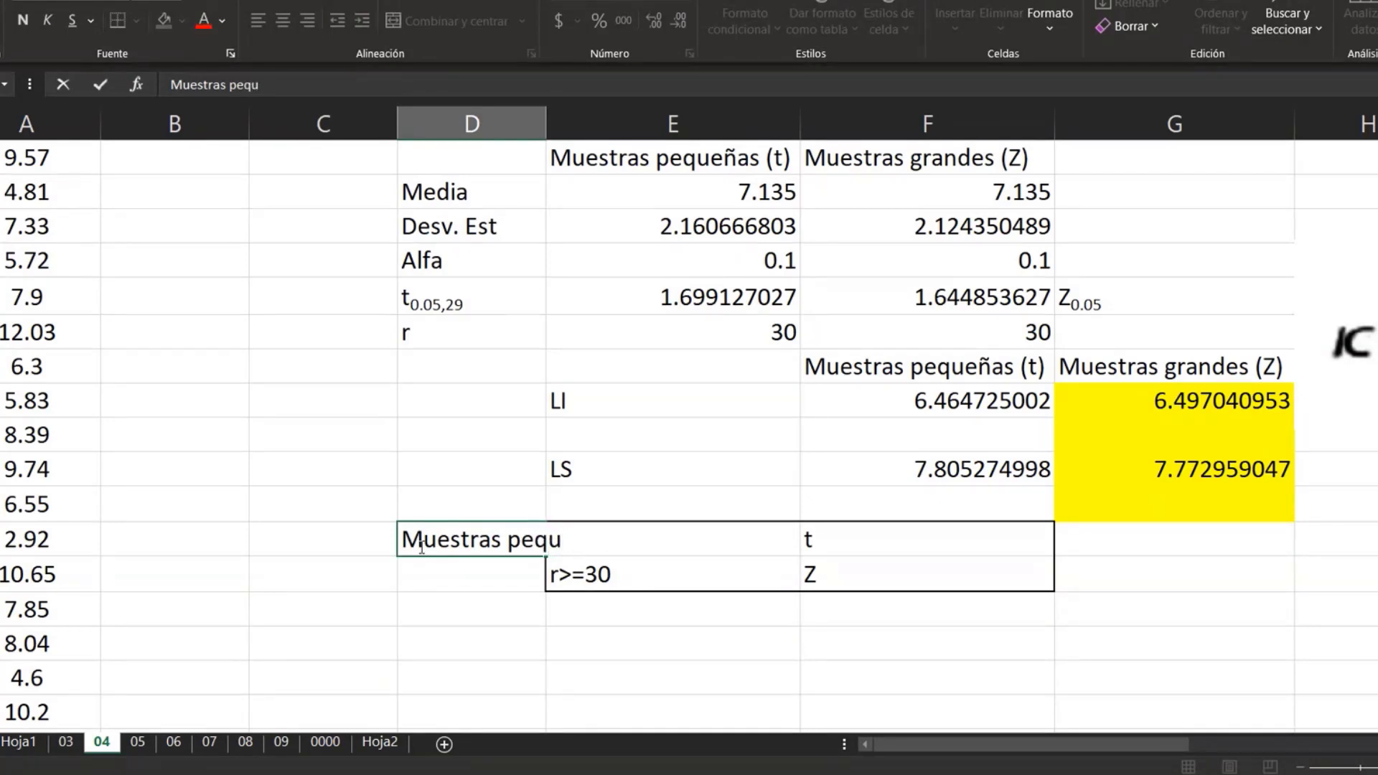
{"action": "type", "text": "eñas"}
{"action": "key", "text": "Return"}
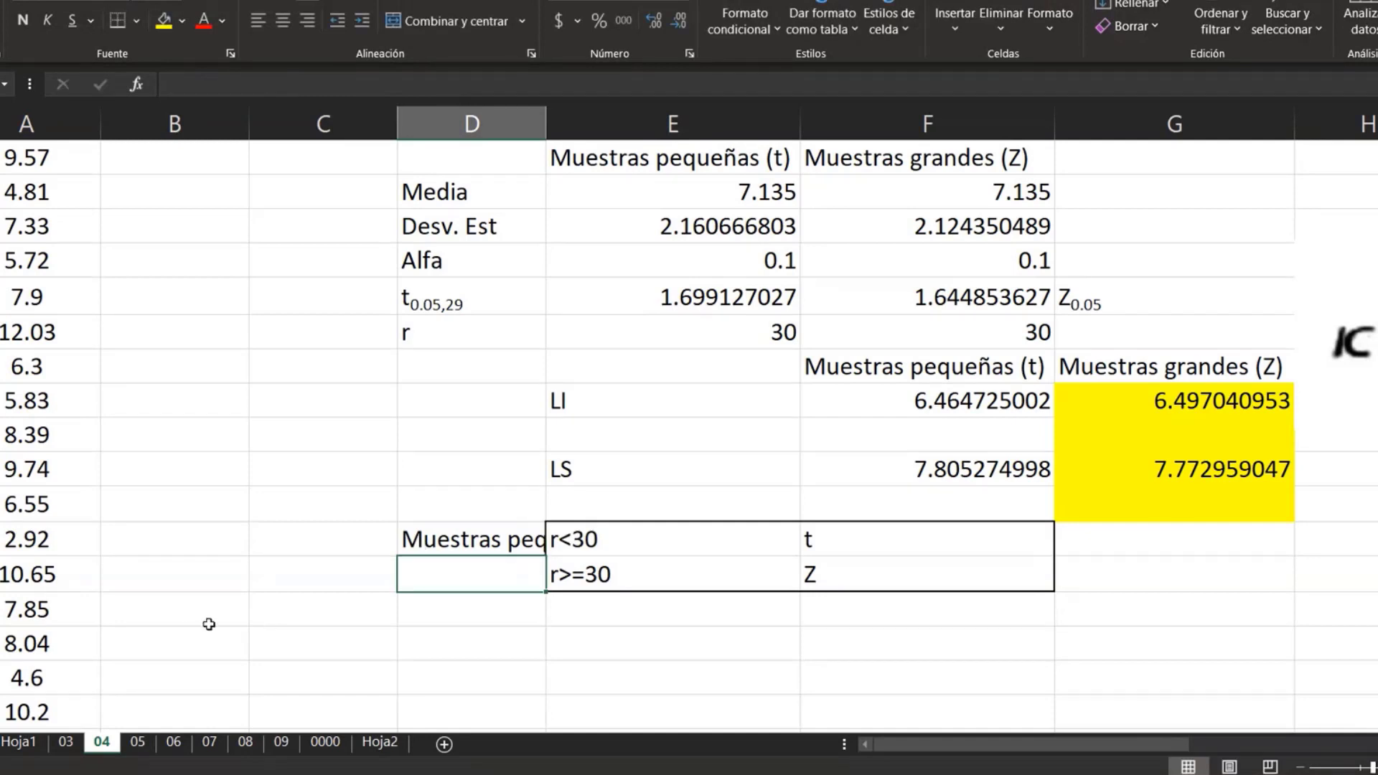
{"action": "left_click", "coordinate": [495, 541]}
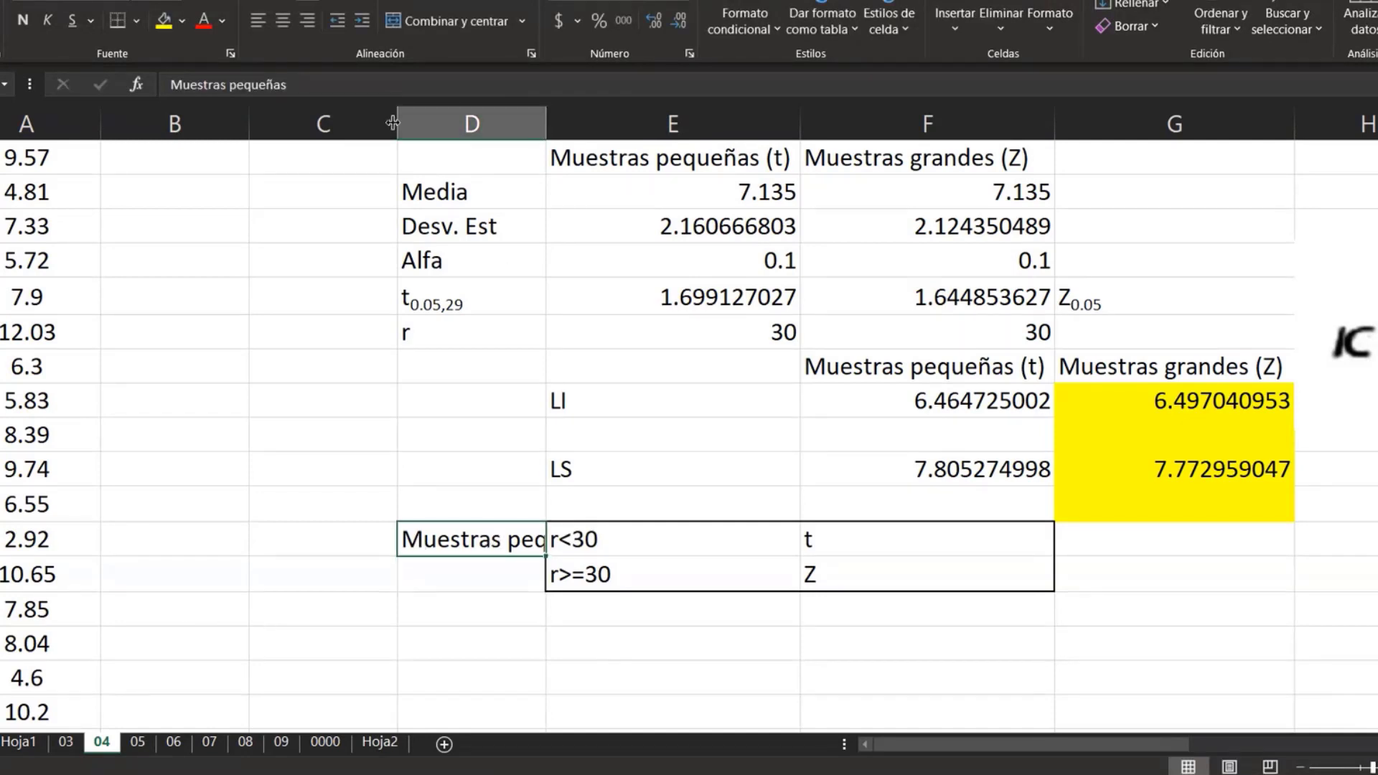
{"action": "left_click", "coordinate": [307, 21]}
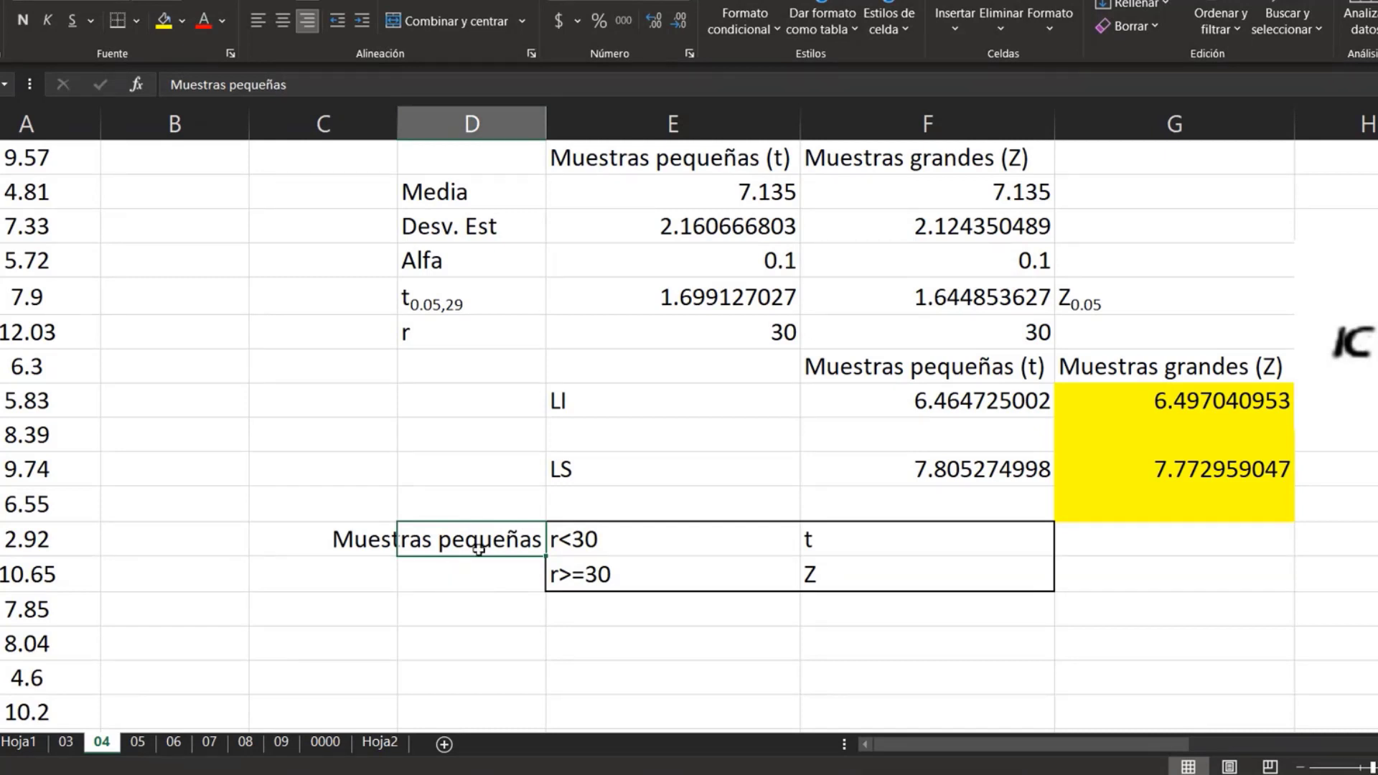
- Copy the D12 label down to D13 and change its wording to "Muestras grandes" for the r>=30 criterion
{"action": "left_click_drag", "start_coordinate": [546, 556], "coordinate": [546, 585]}
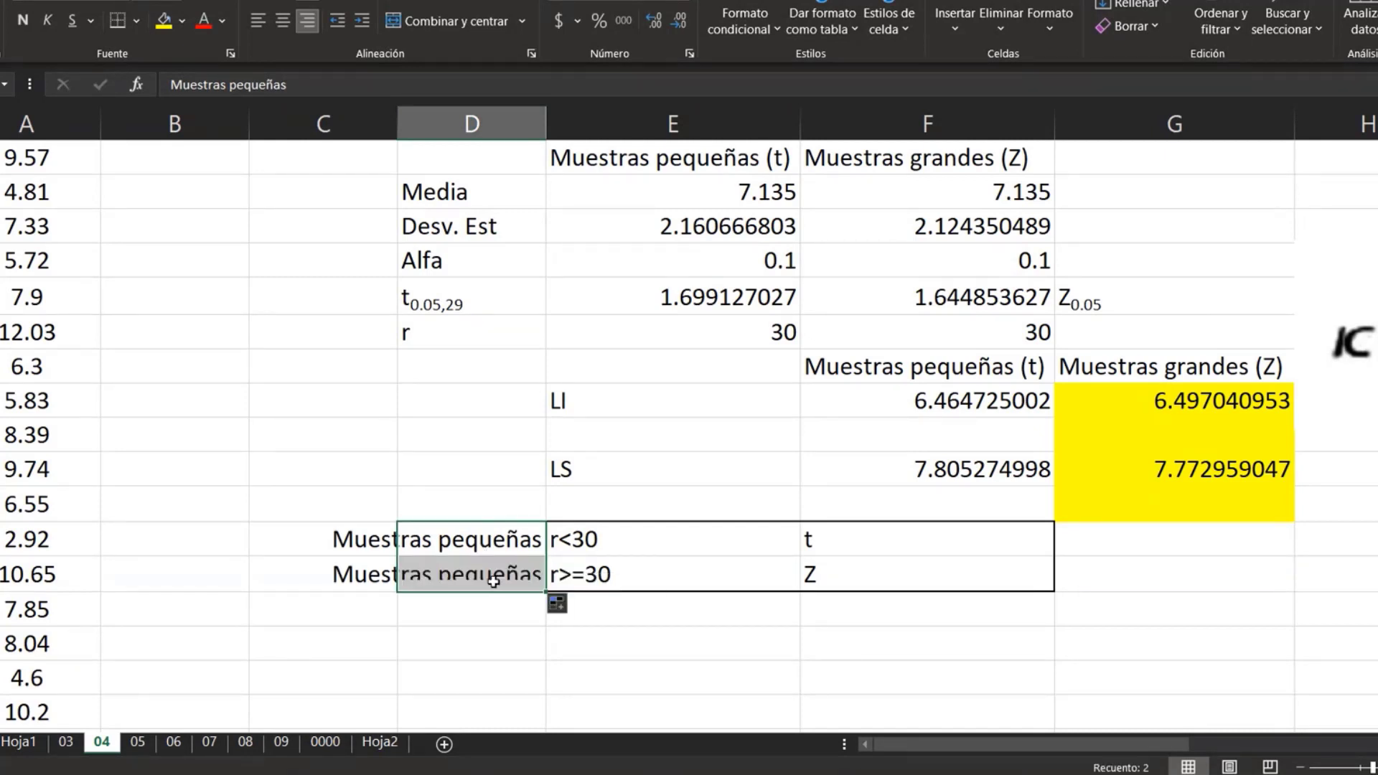
{"action": "double_click", "coordinate": [493, 577]}
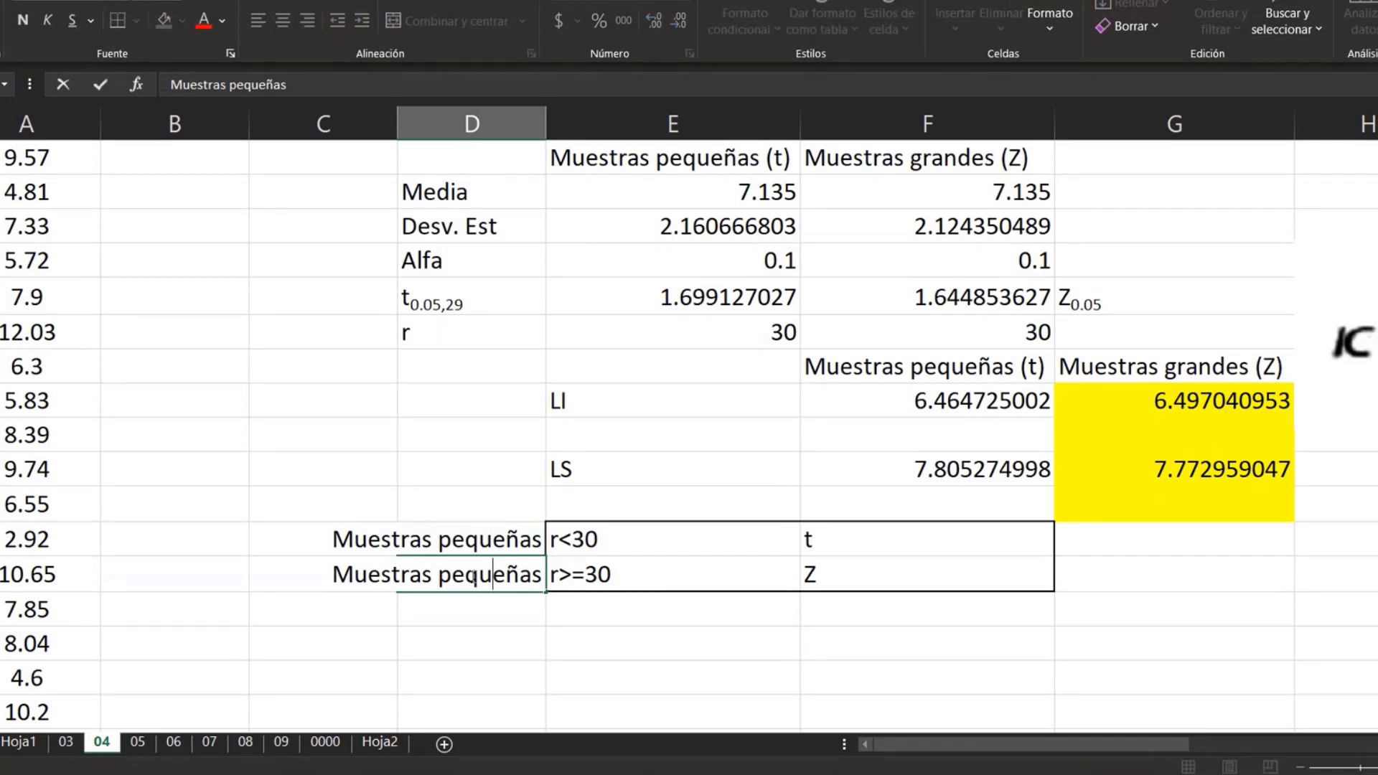
{"action": "left_click_drag", "start_coordinate": [440, 574], "coordinate": [540, 564]}
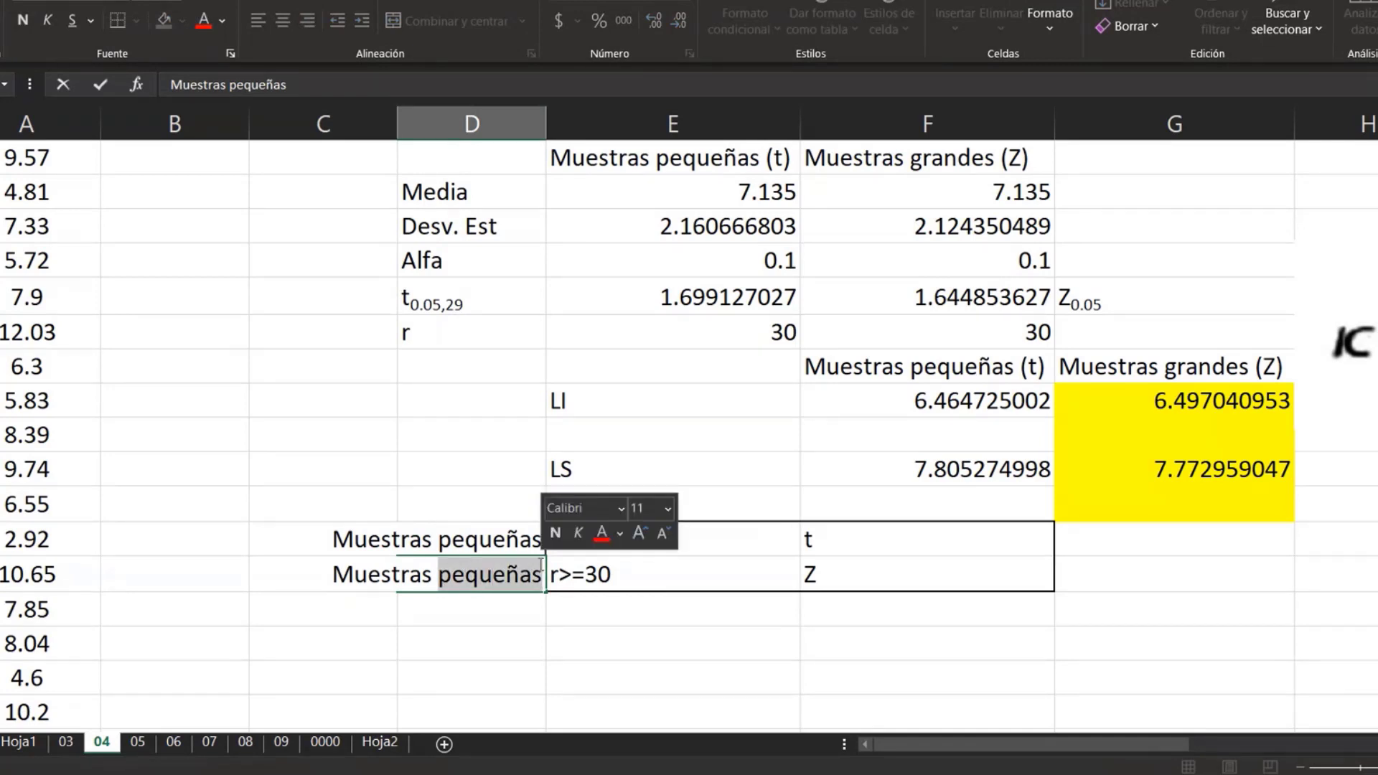
{"action": "type", "text": "gra"}
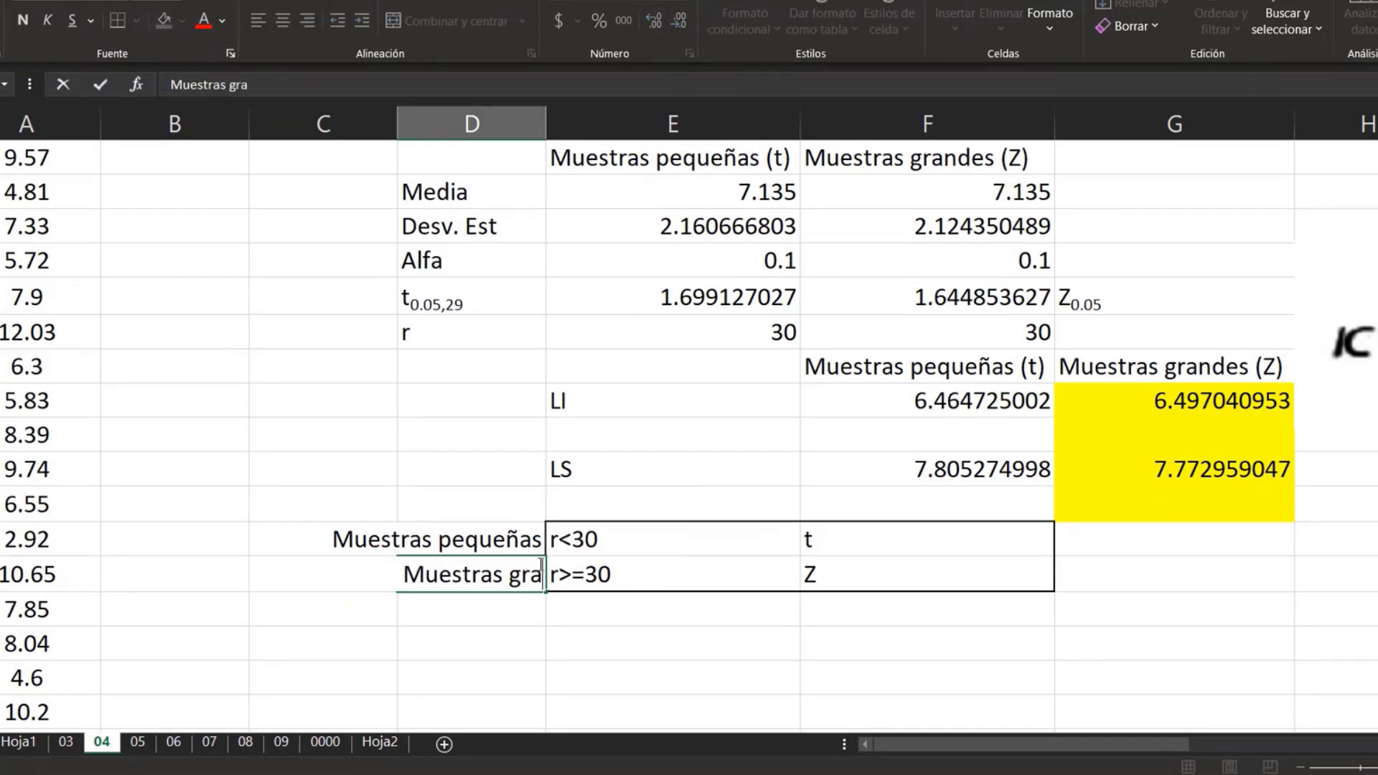
{"action": "type", "text": "ndes"}
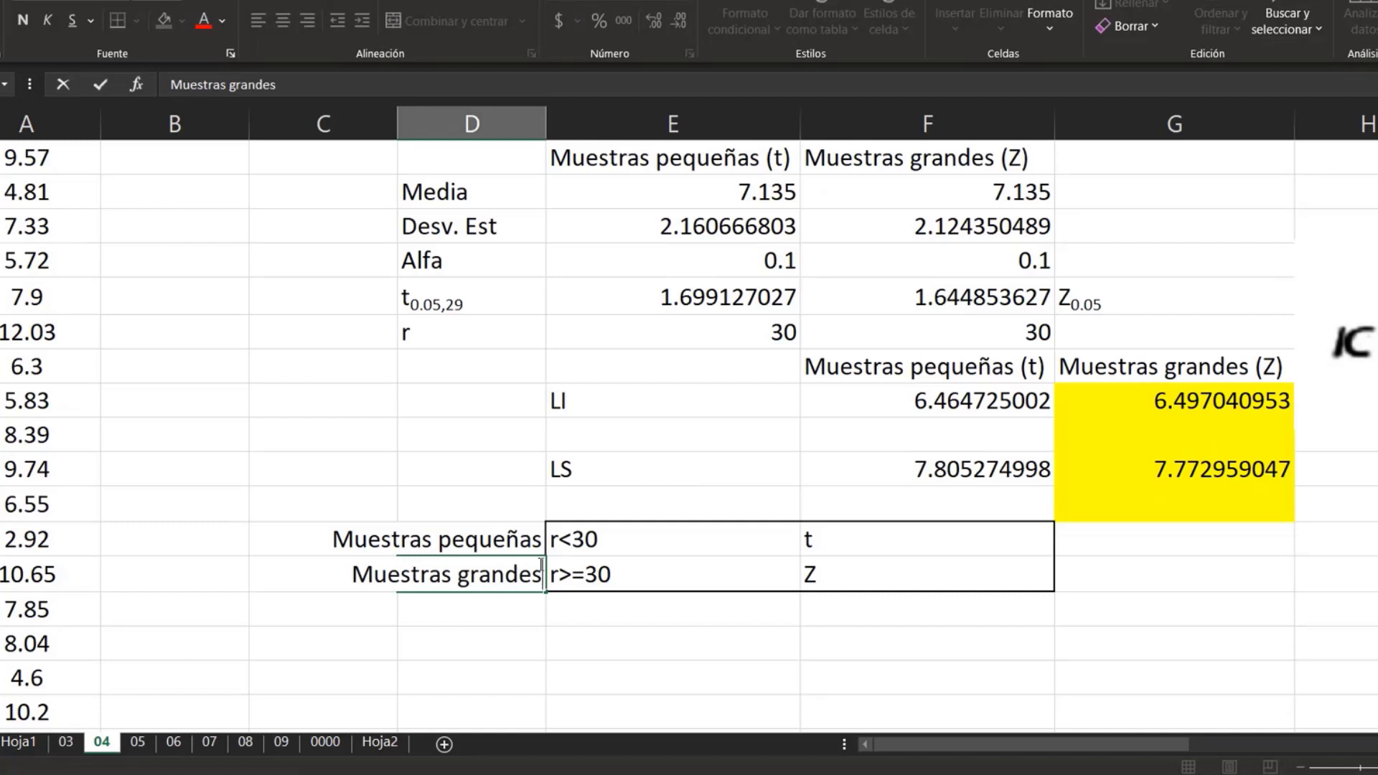
{"action": "key", "text": "Return"}
{"action": "left_click", "coordinate": [608, 470]}
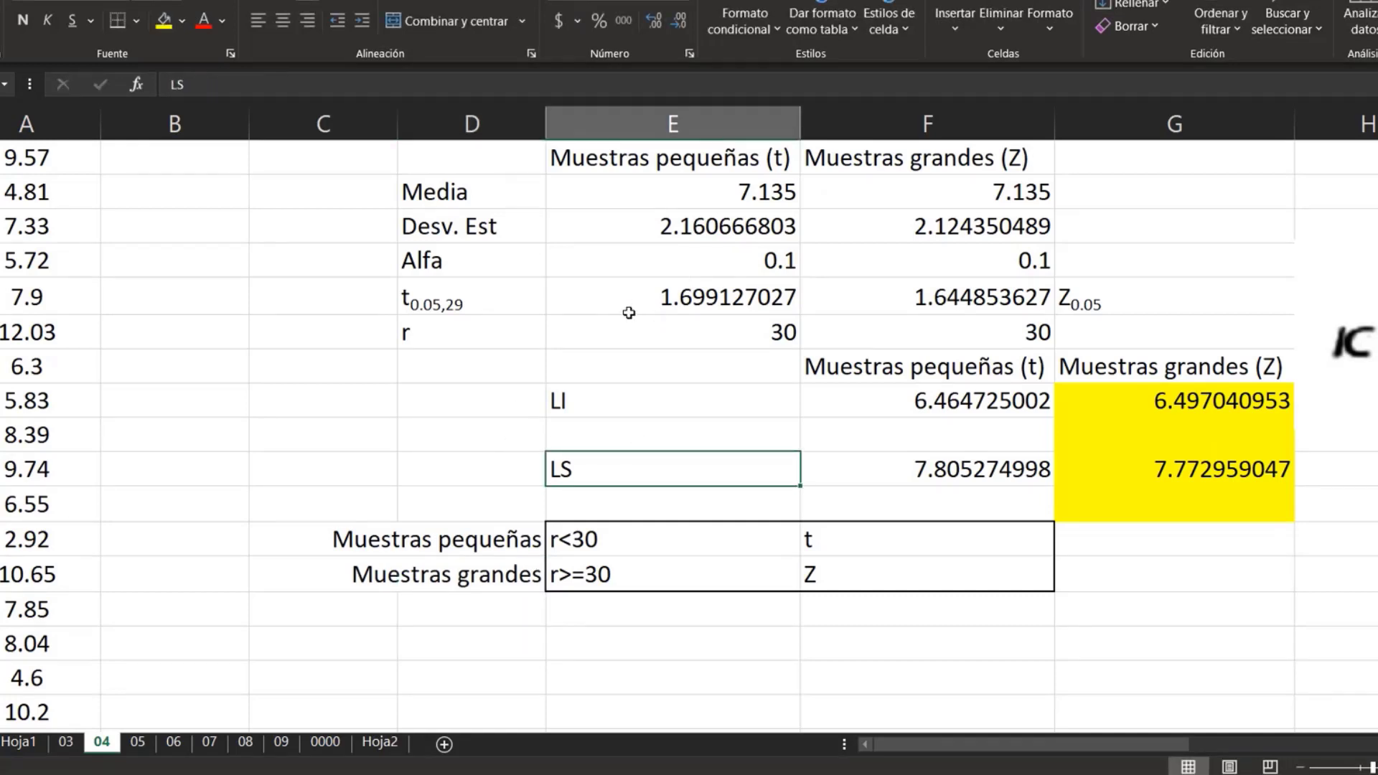
- Examine the INV.T formula for t in E5 and compare it with the DISTR.NORM.ESTAND.INV formula for Z in F5
{"action": "left_click", "coordinate": [689, 297]}
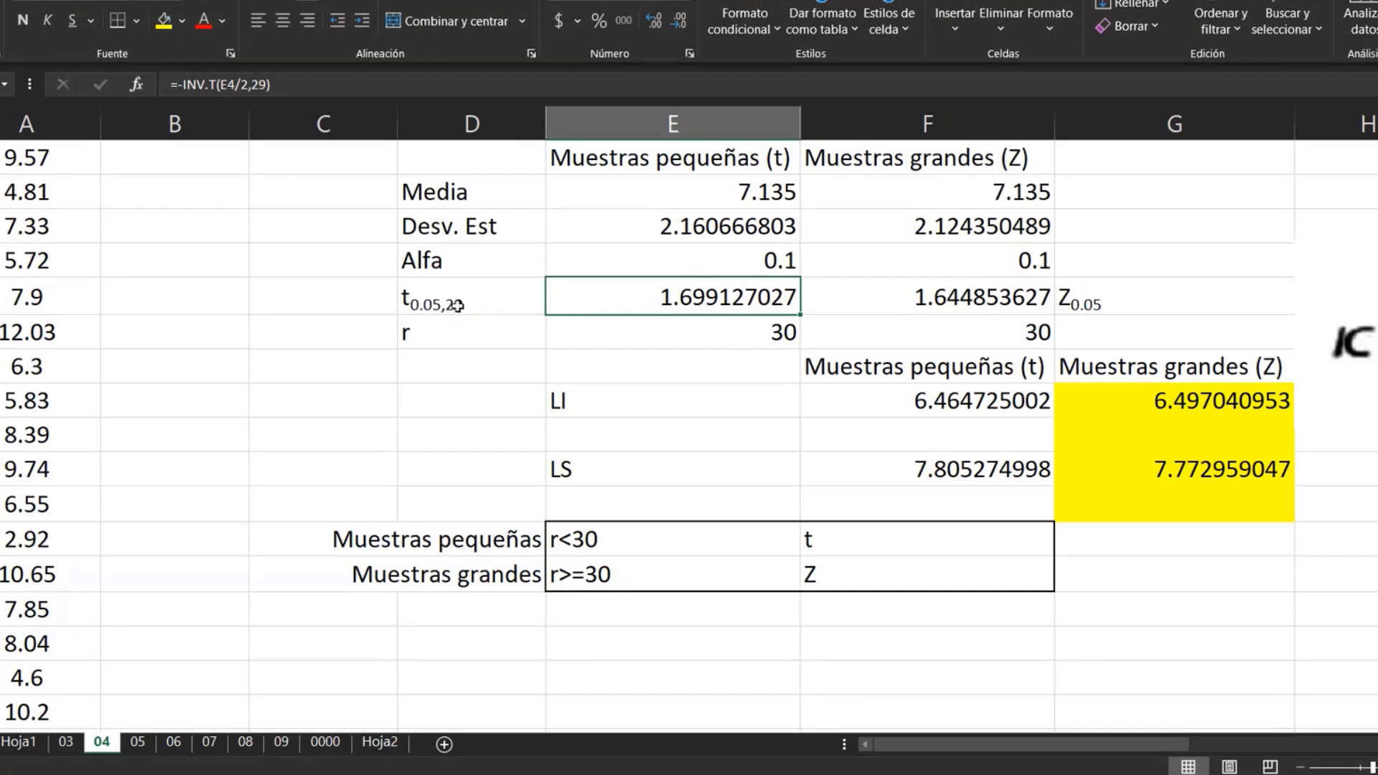
{"action": "double_click", "coordinate": [695, 298]}
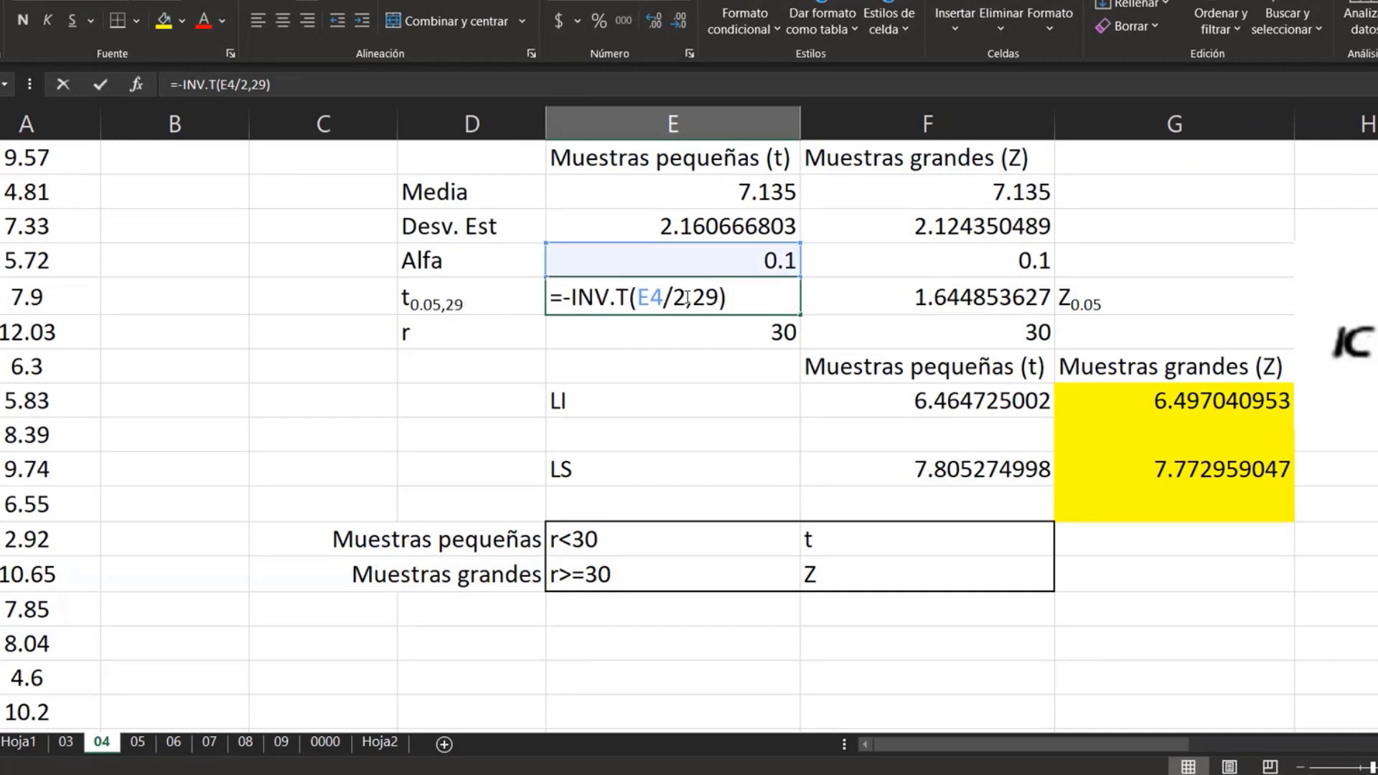
{"action": "left_click", "coordinate": [748, 303]}
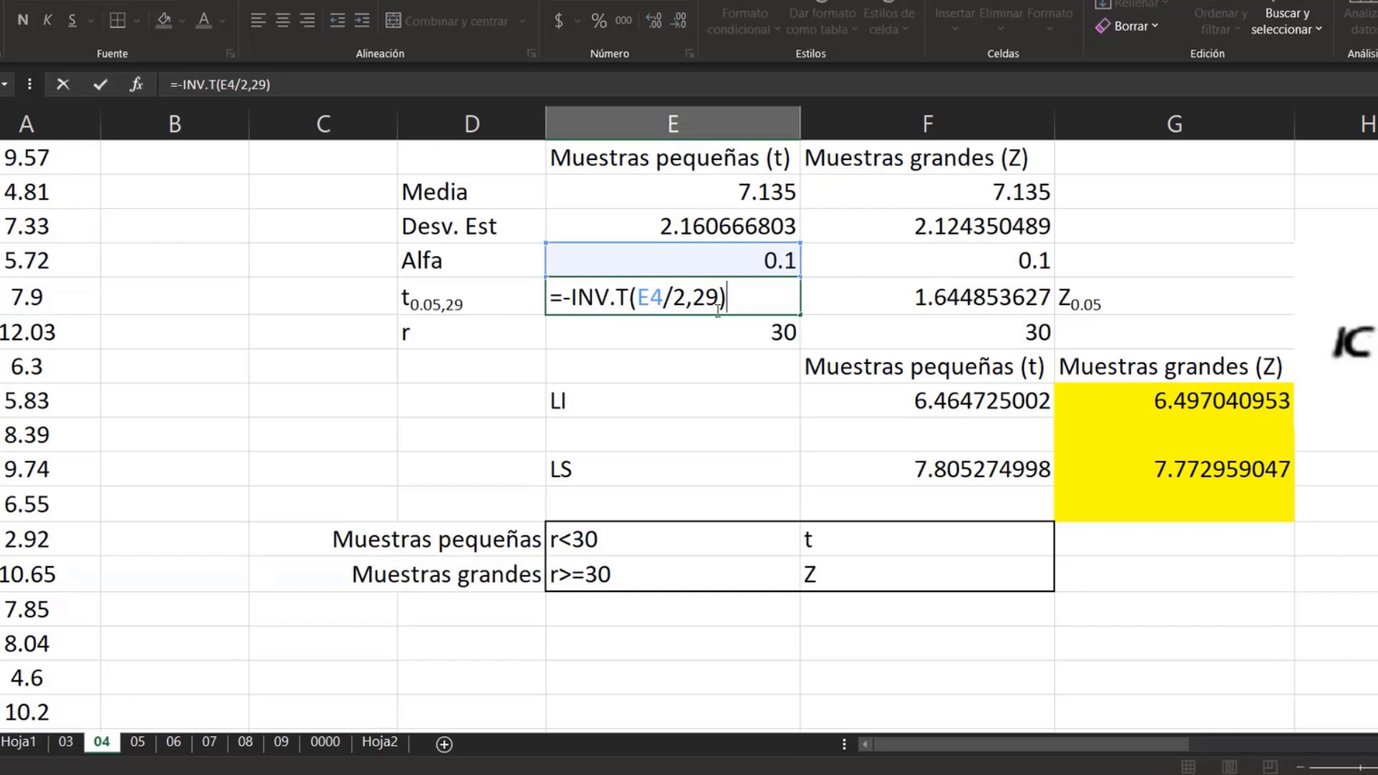
{"action": "key", "text": "Return"}
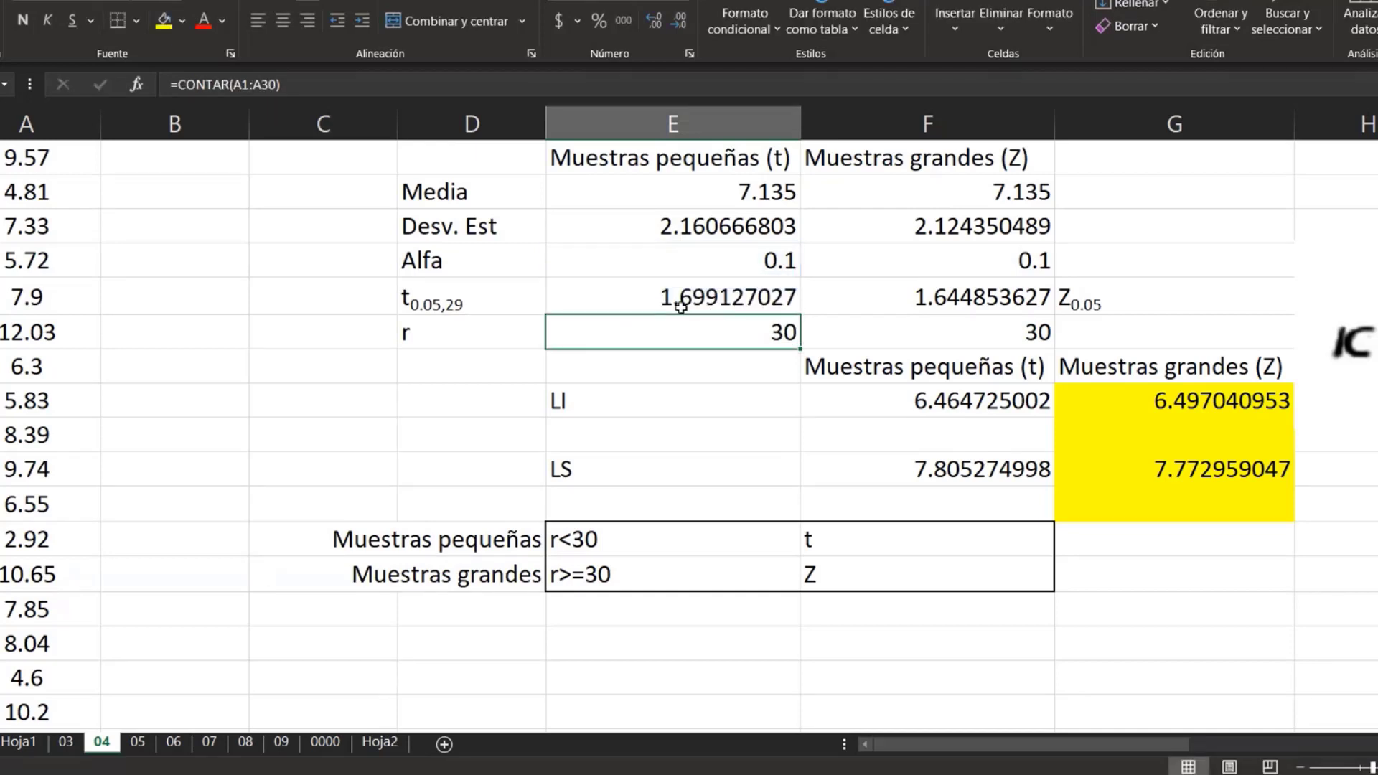
{"action": "left_click", "coordinate": [891, 299]}
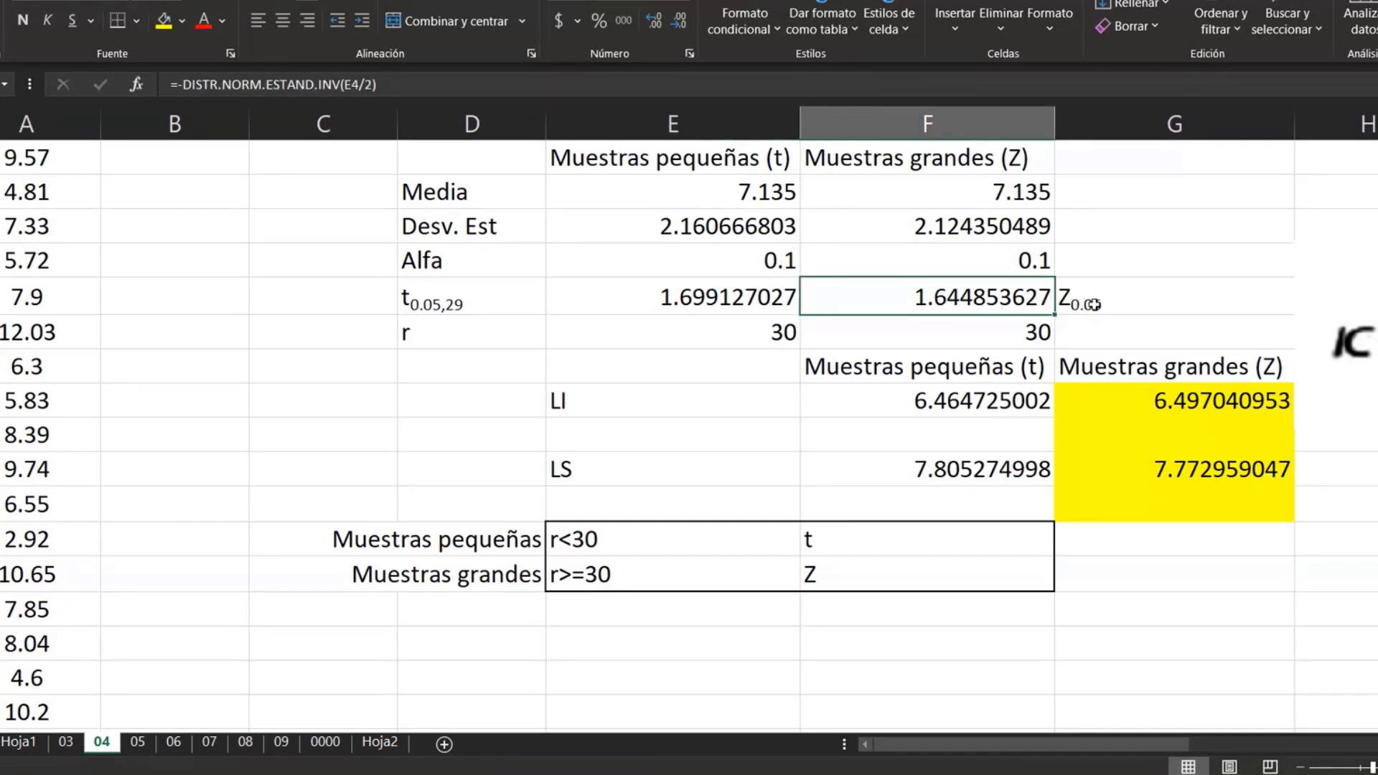
{"action": "double_click", "coordinate": [1055, 305]}
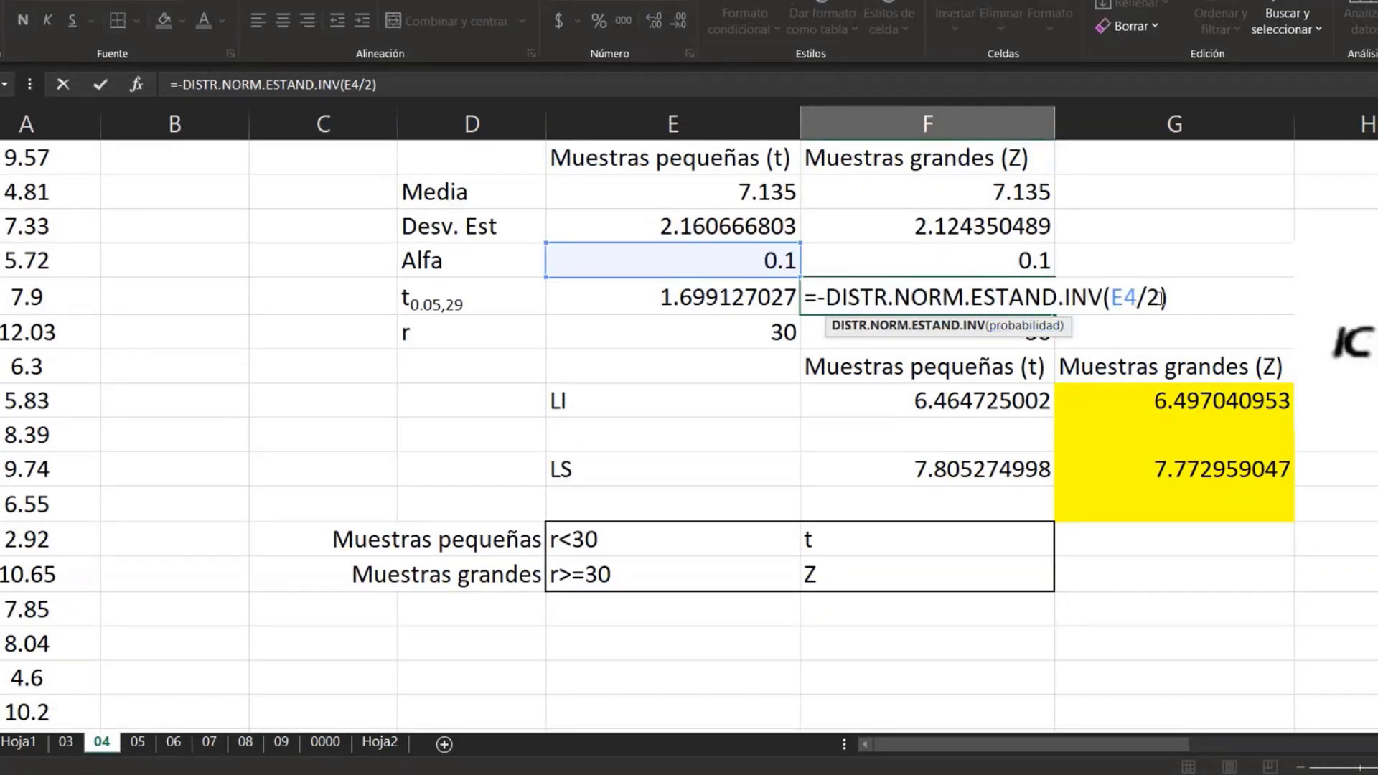
{"action": "left_click", "coordinate": [1030, 330]}
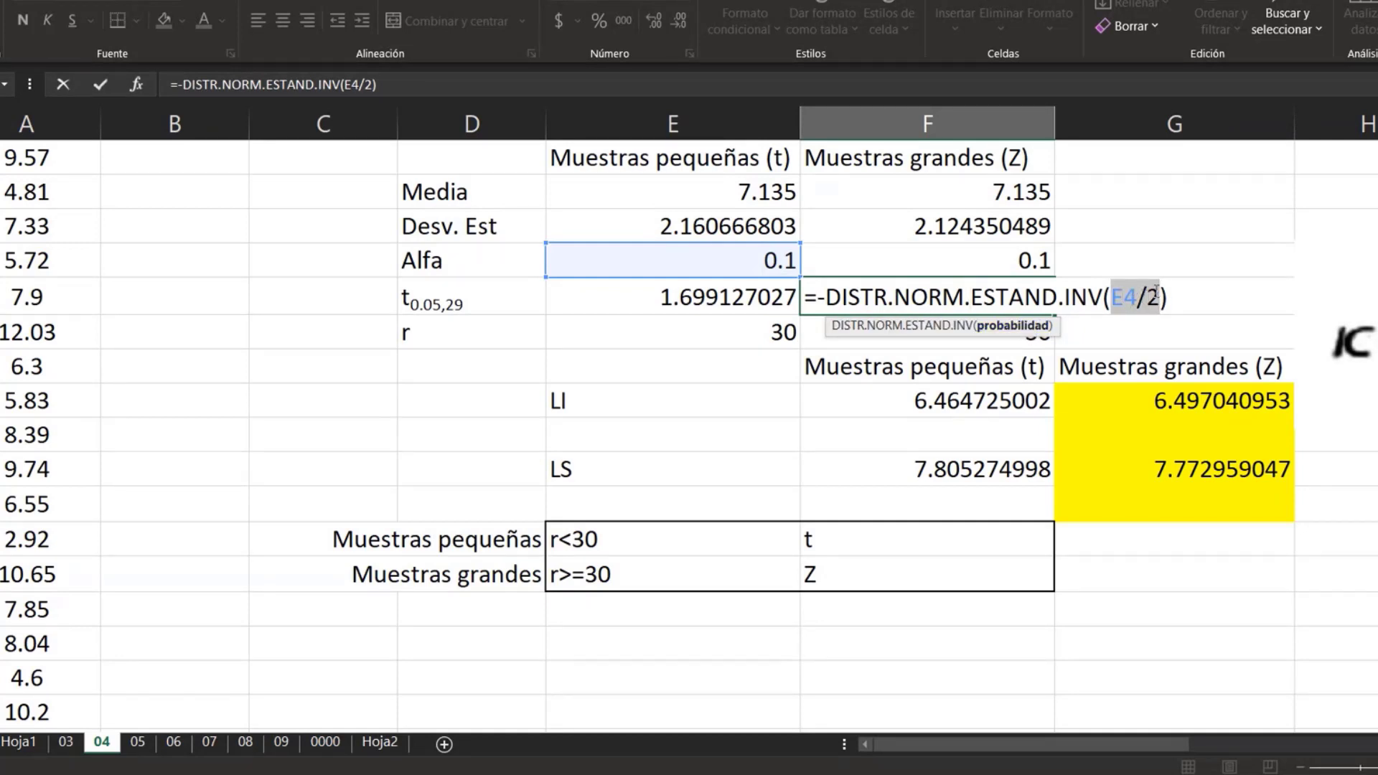
{"action": "key", "text": "Return"}
{"action": "left_click", "coordinate": [933, 297]}
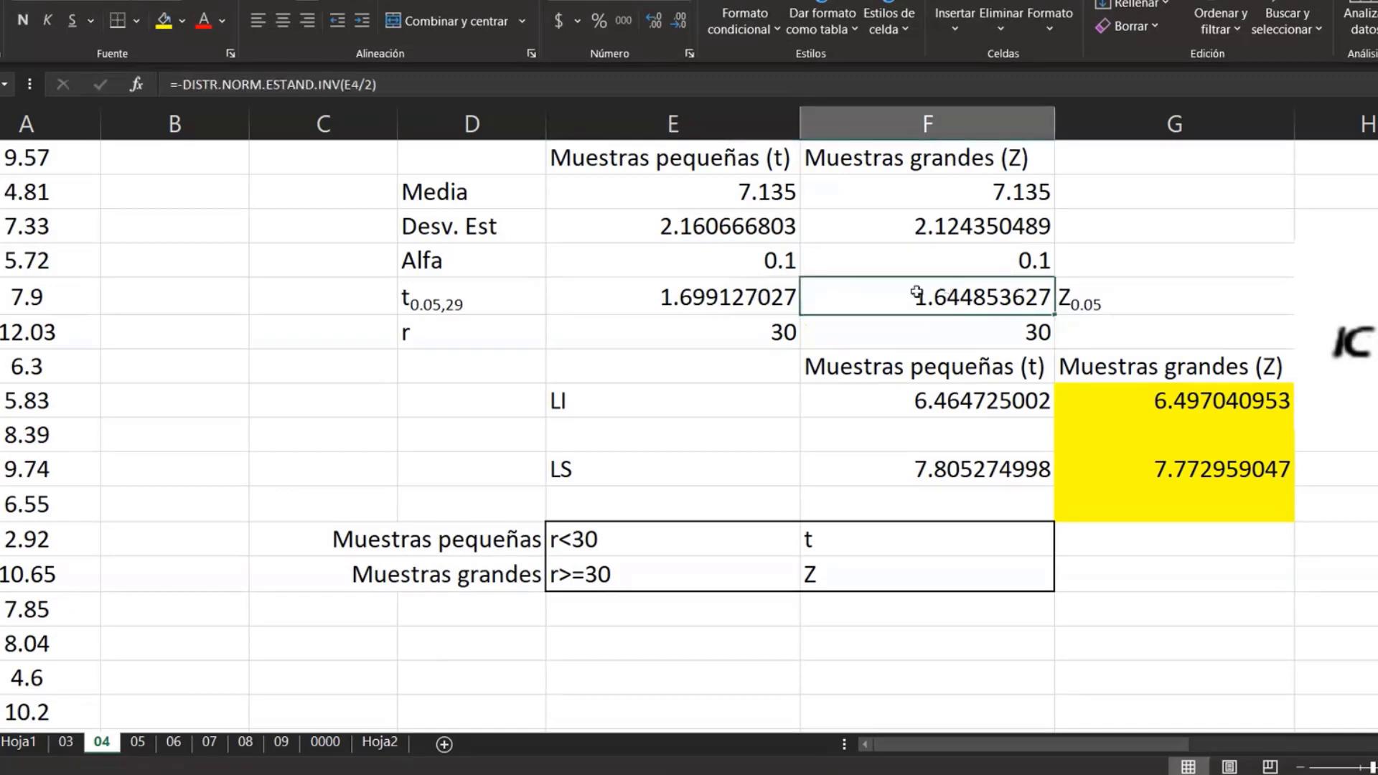
{"action": "left_click", "coordinate": [655, 297]}
{"action": "left_click", "coordinate": [898, 297]}
{"action": "left_click", "coordinate": [705, 296]}
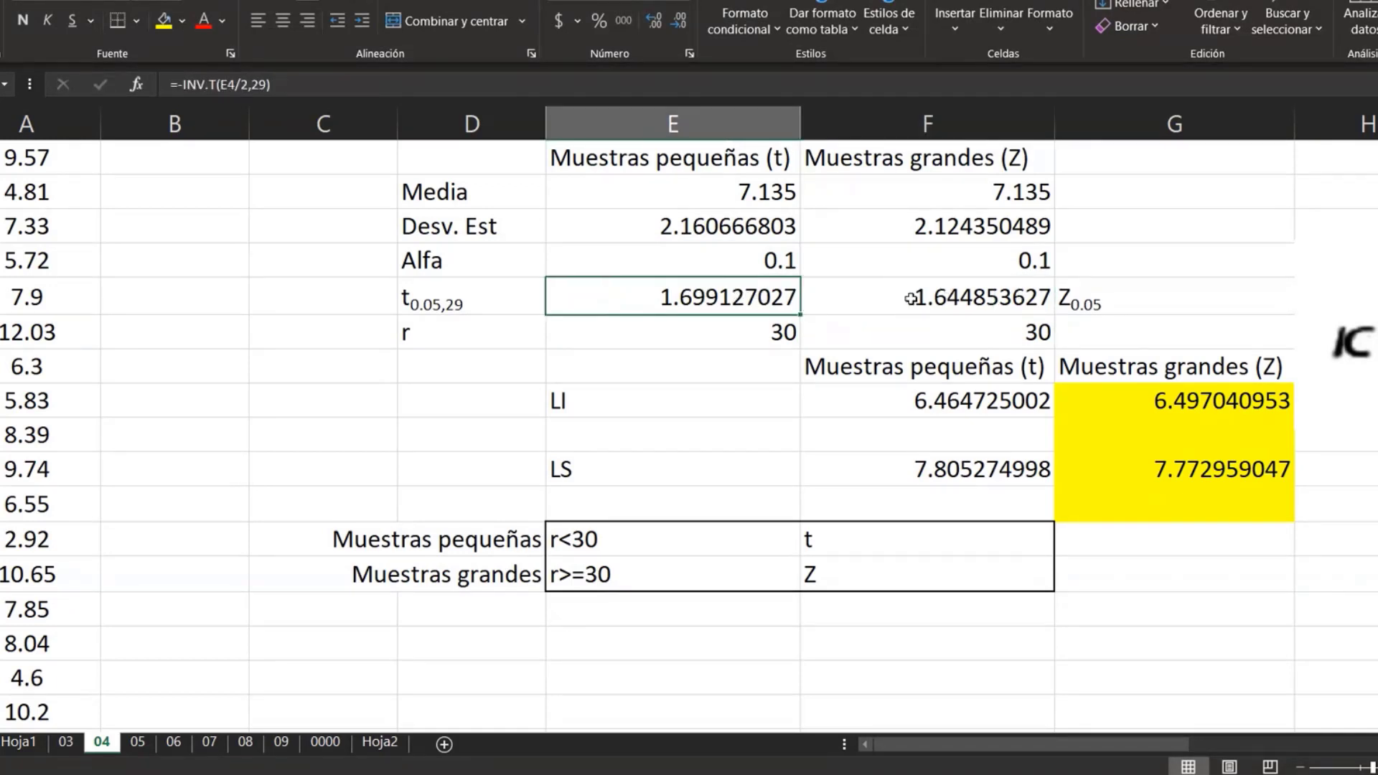
{"action": "left_click", "coordinate": [900, 297]}
{"action": "left_click", "coordinate": [790, 297]}
- Compare the small-sample (t) block in E1:E6 with the large-sample (Z) block in F1:F6, including the replica count in E6
{"action": "left_click_drag", "start_coordinate": [743, 163], "coordinate": [695, 326]}
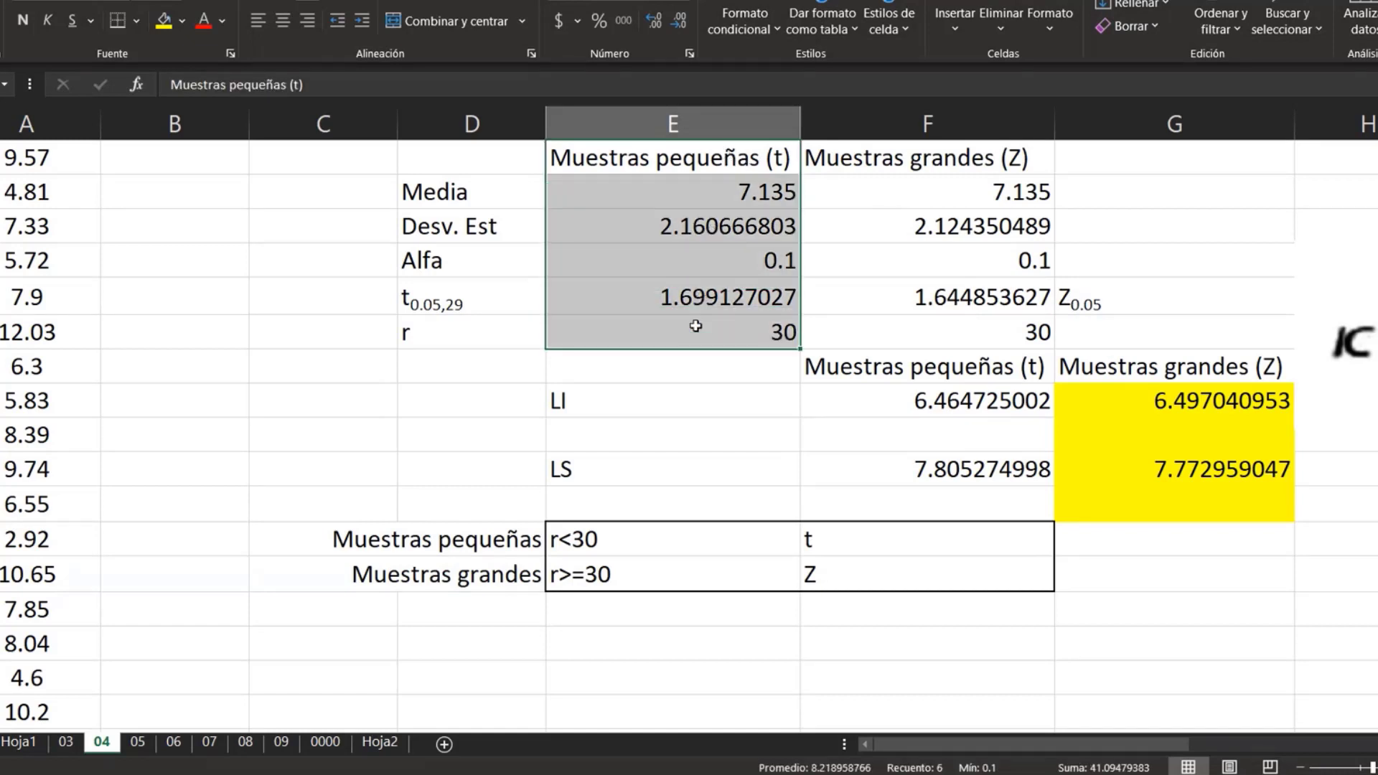
{"action": "left_click_drag", "start_coordinate": [933, 163], "coordinate": [987, 340]}
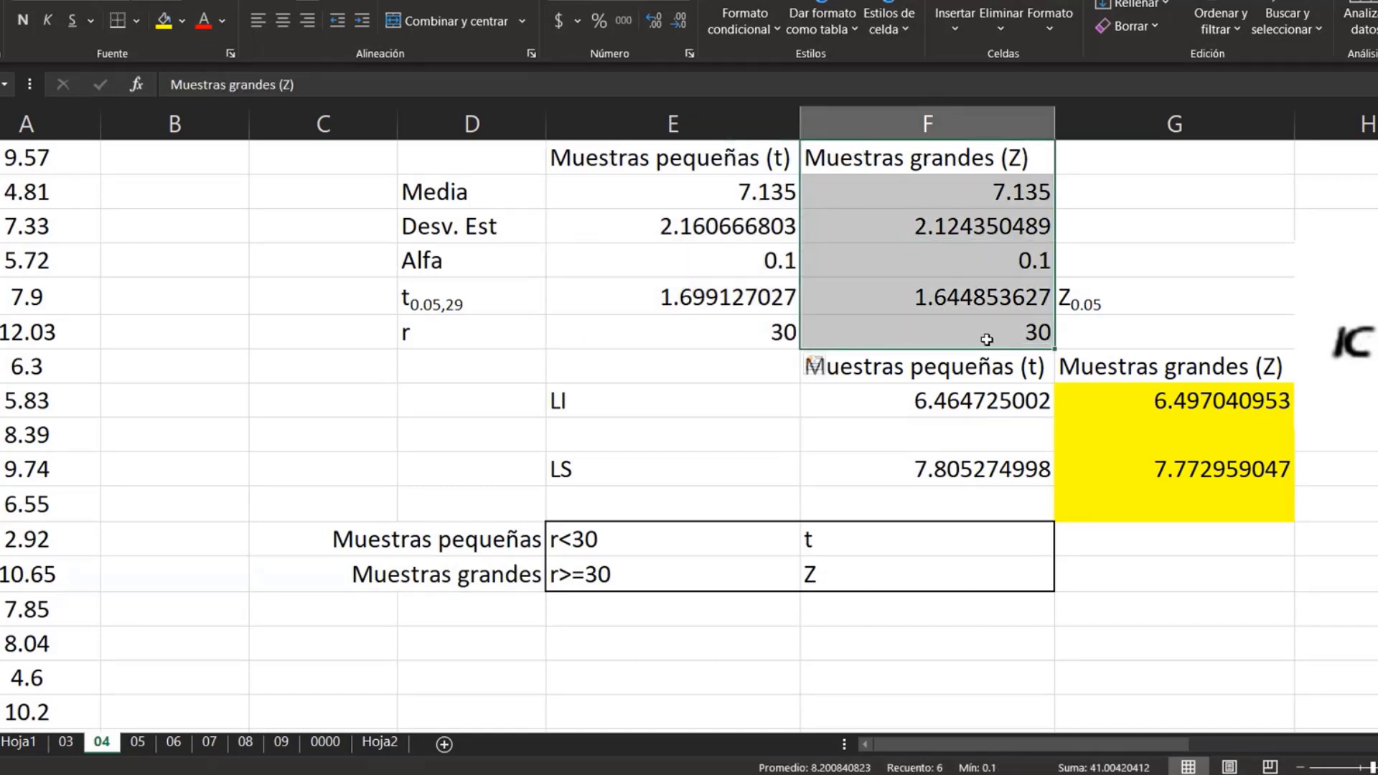
{"action": "left_click", "coordinate": [1180, 205]}
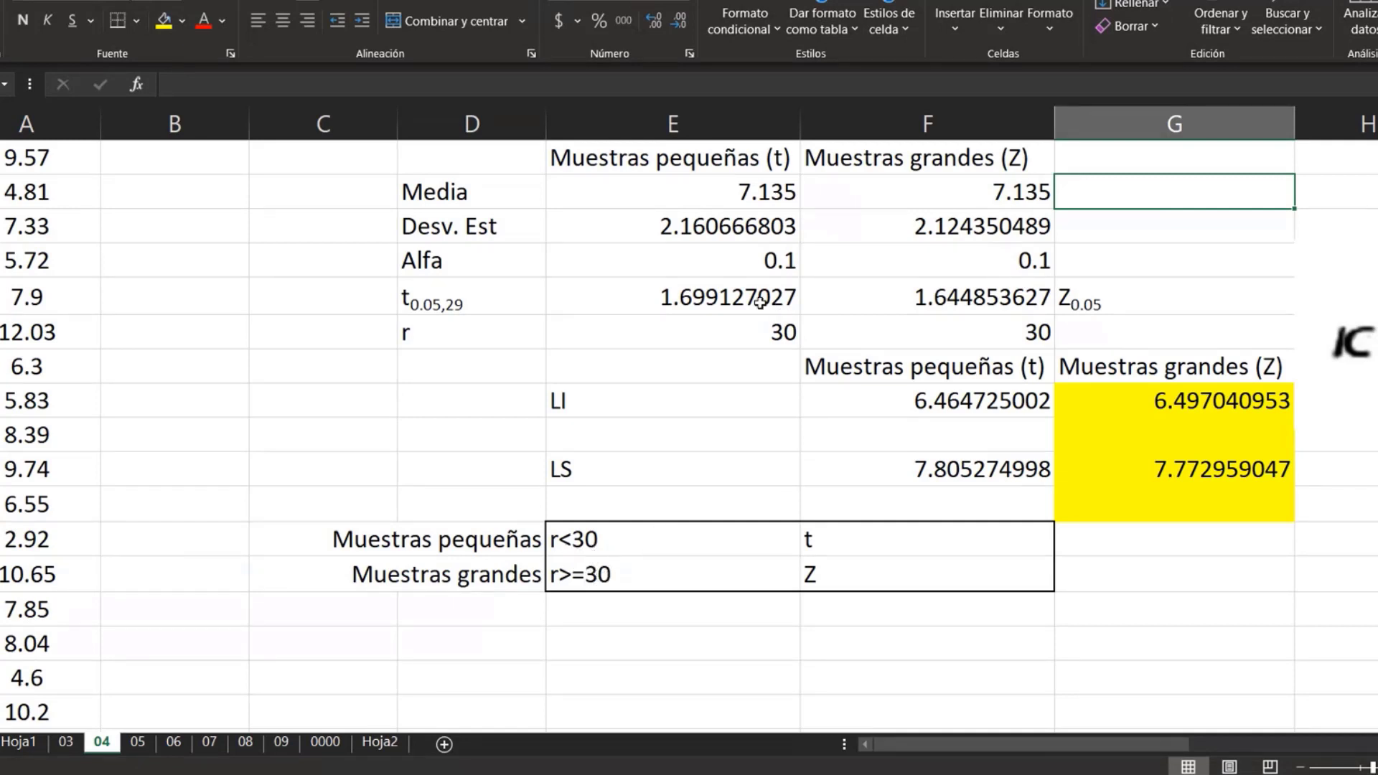
{"action": "left_click", "coordinate": [720, 334]}
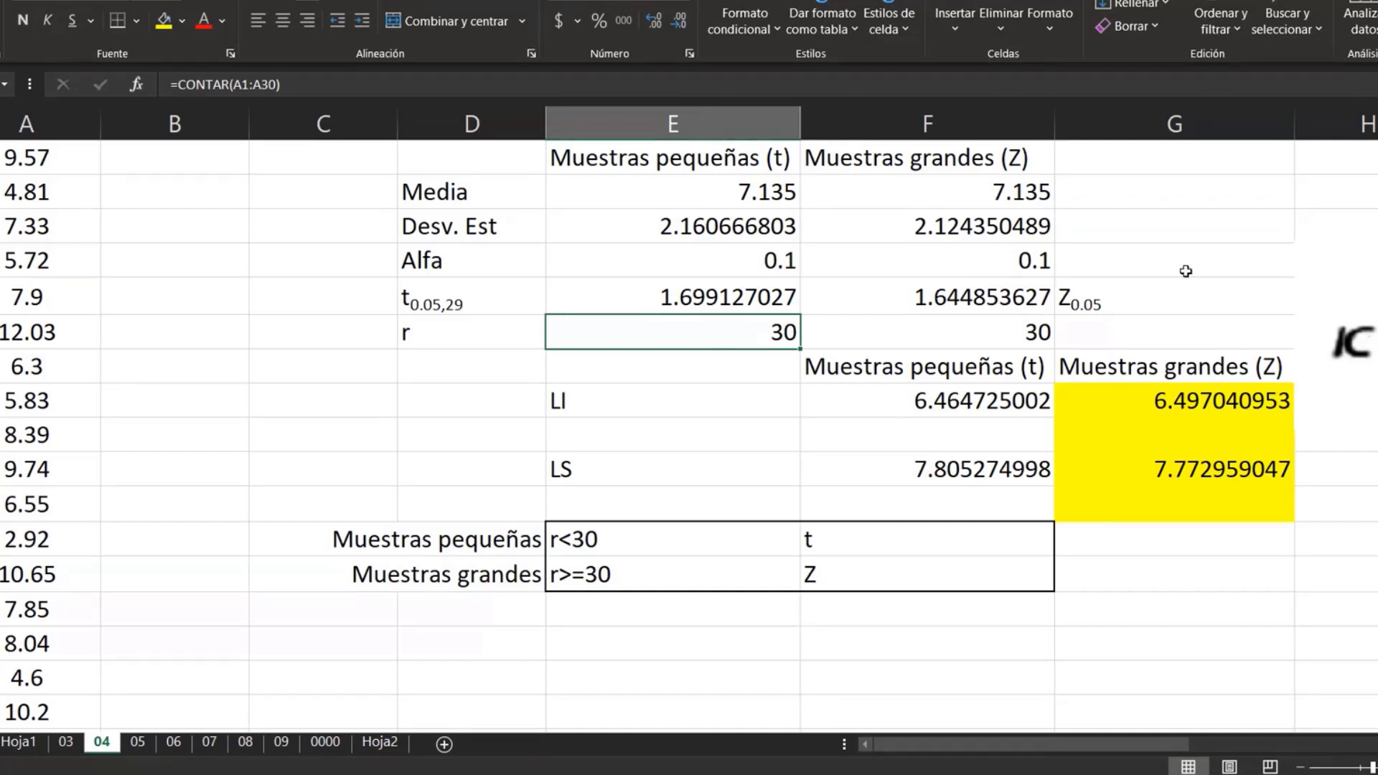
{"action": "left_click", "coordinate": [1109, 193]}
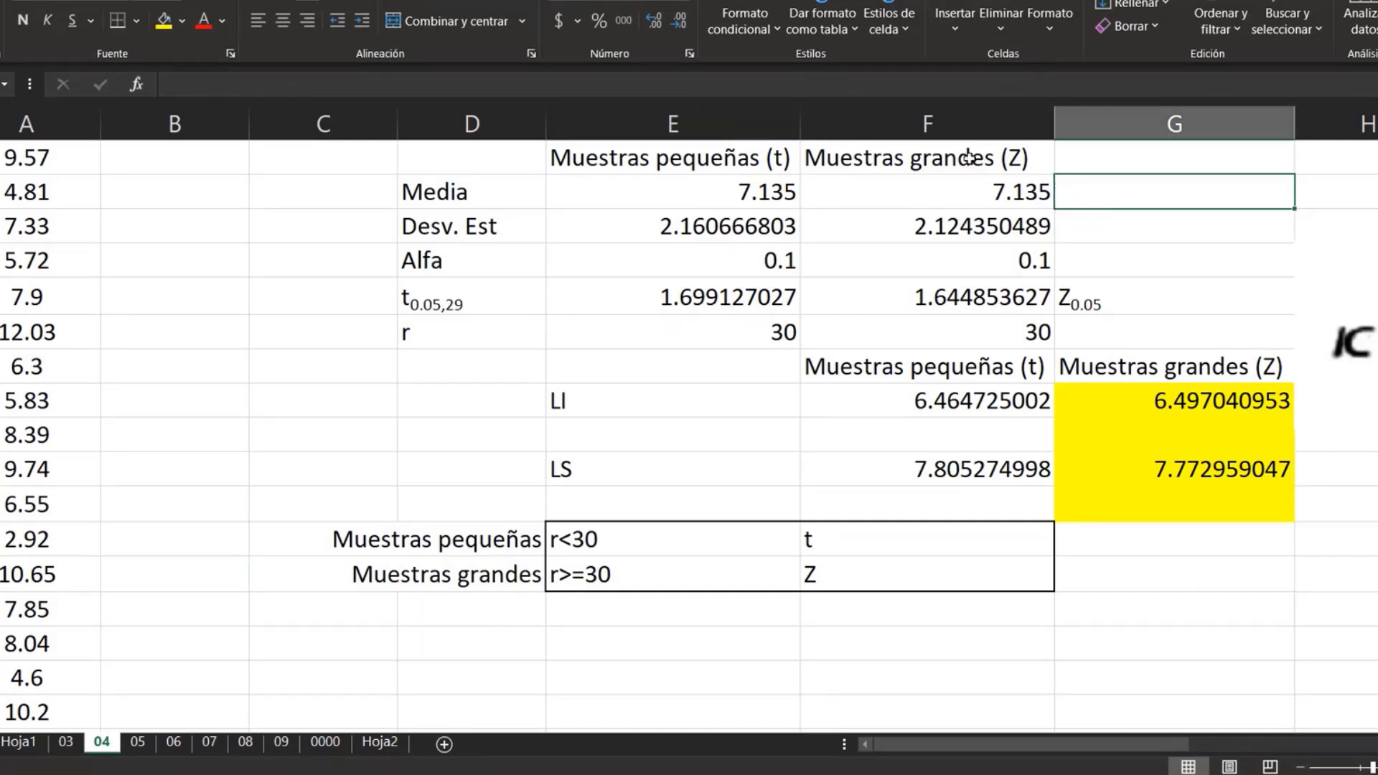
{"action": "left_click_drag", "start_coordinate": [969, 157], "coordinate": [944, 300]}
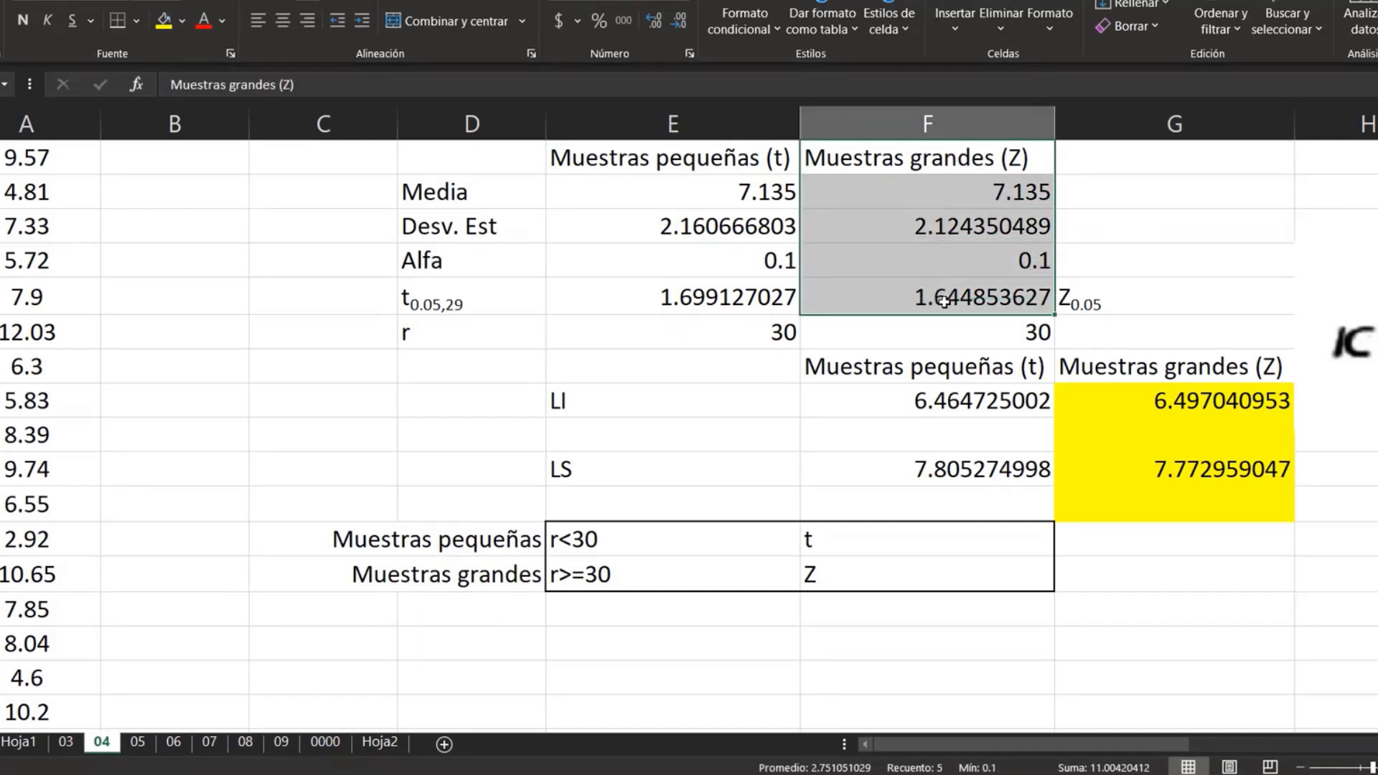
- Compare the standard deviation formulas, DESVEST.M in E3 for small samples and DESVEST.P in F3 for large samples
{"action": "left_click", "coordinate": [901, 236]}
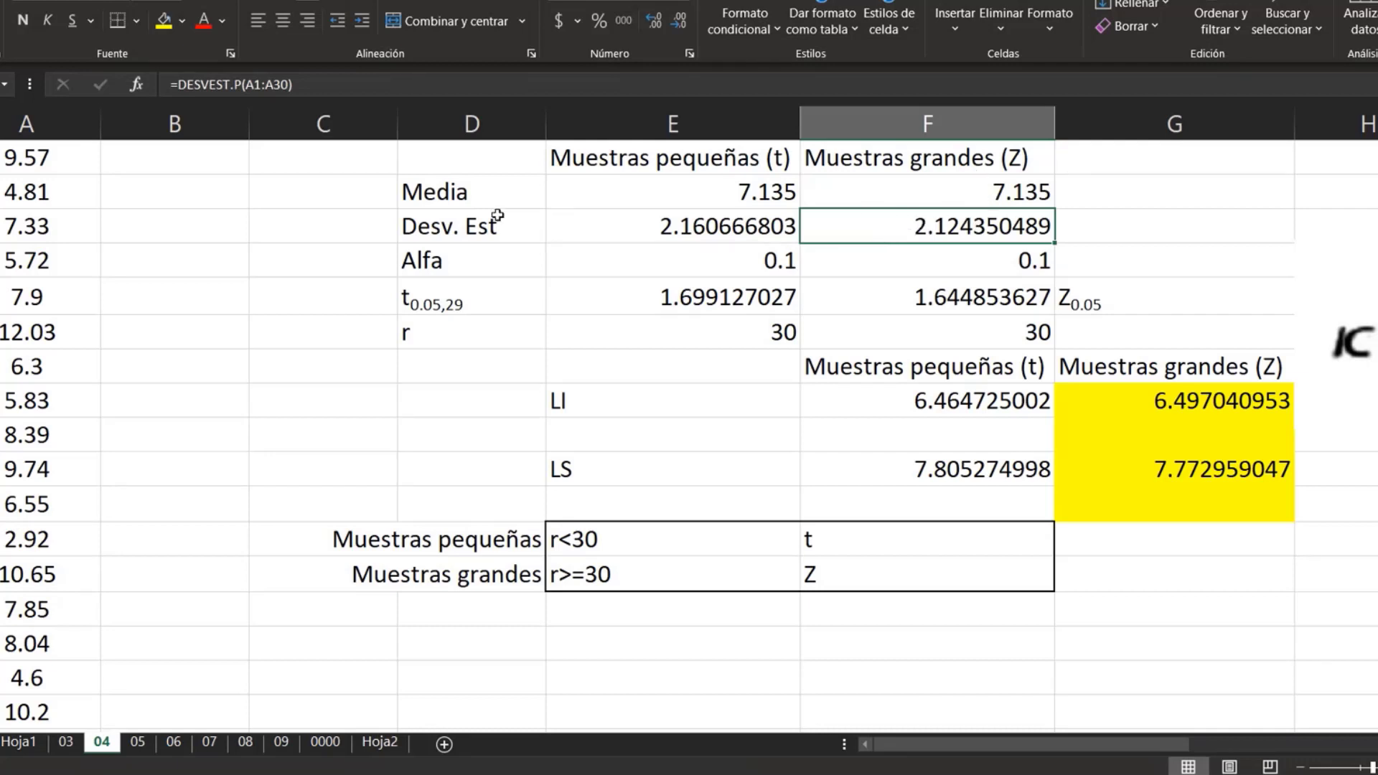
{"action": "left_click", "coordinate": [703, 230]}
{"action": "double_click", "coordinate": [669, 224]}
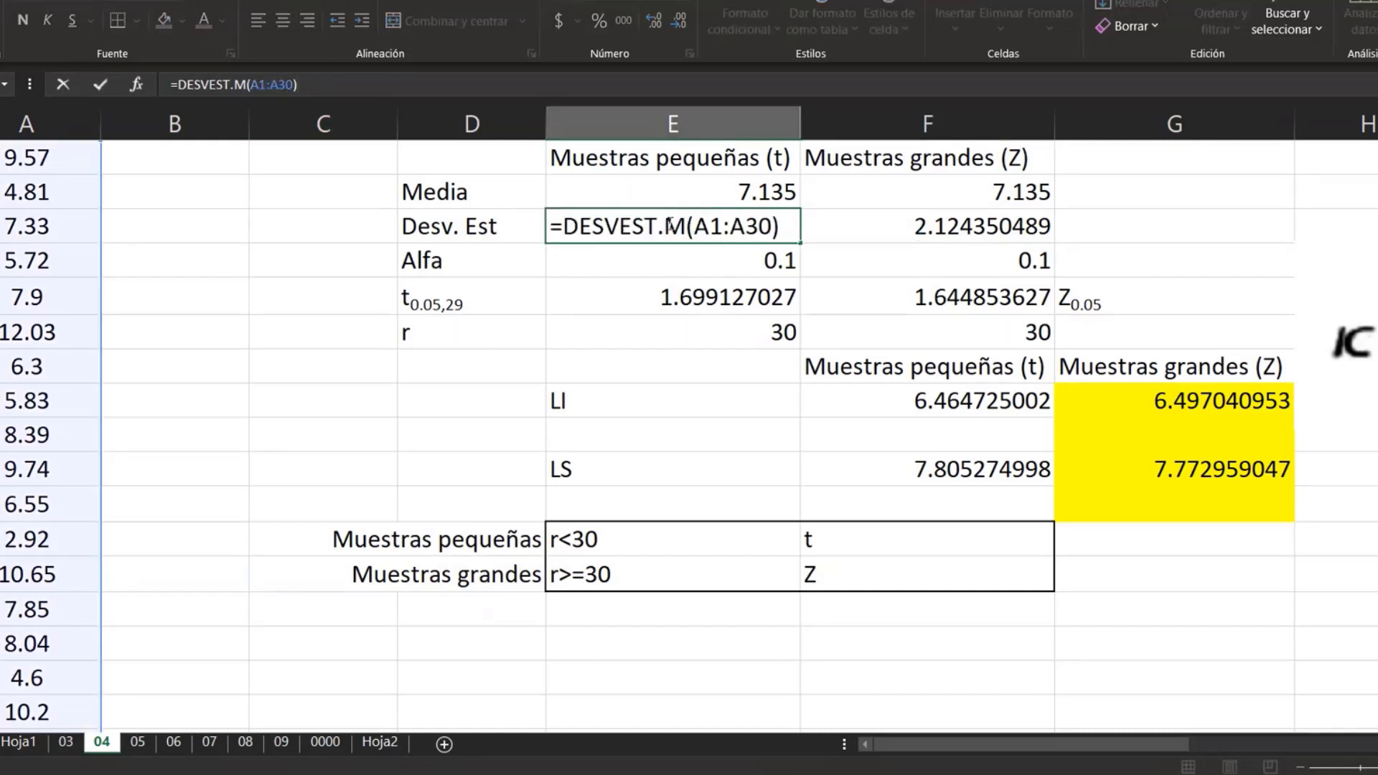
{"action": "left_click", "coordinate": [680, 230]}
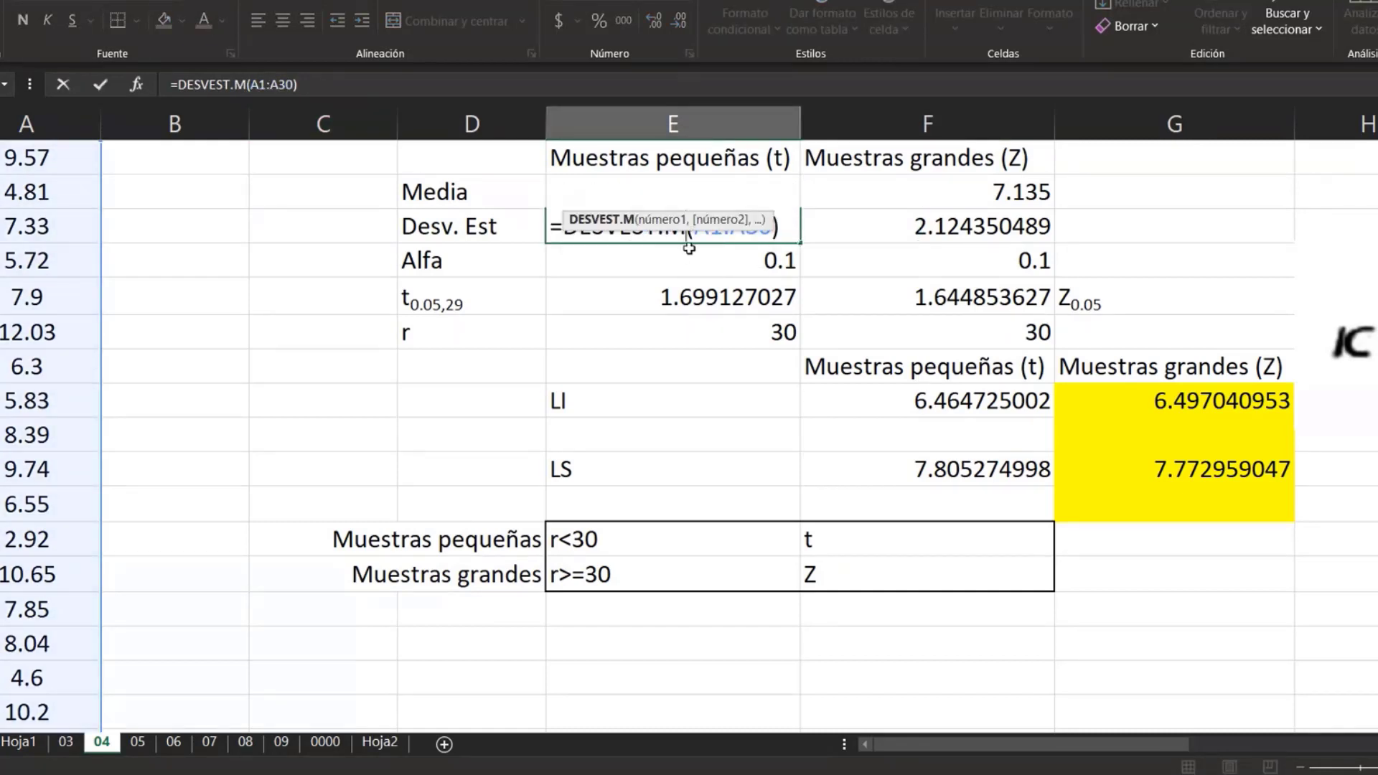
{"action": "left_click", "coordinate": [790, 235]}
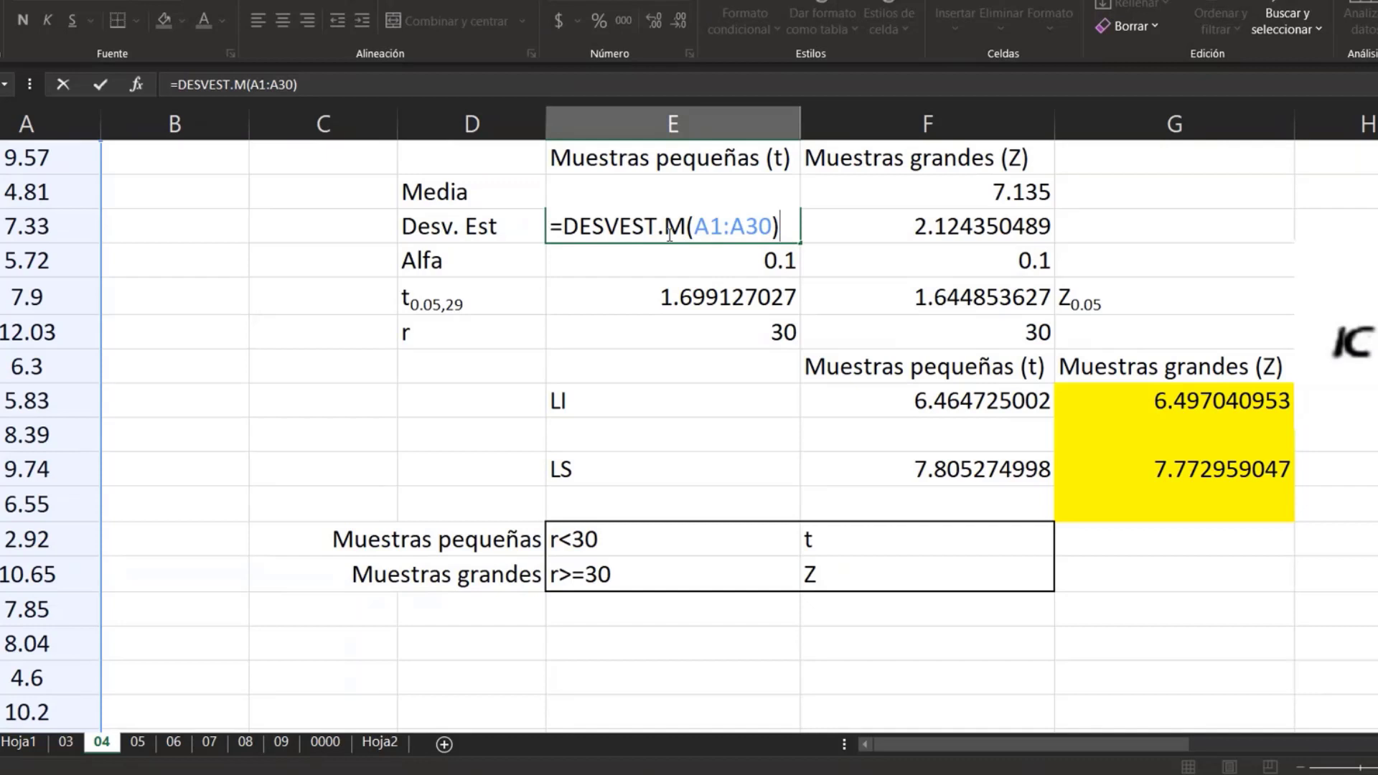
{"action": "key", "text": "Return"}
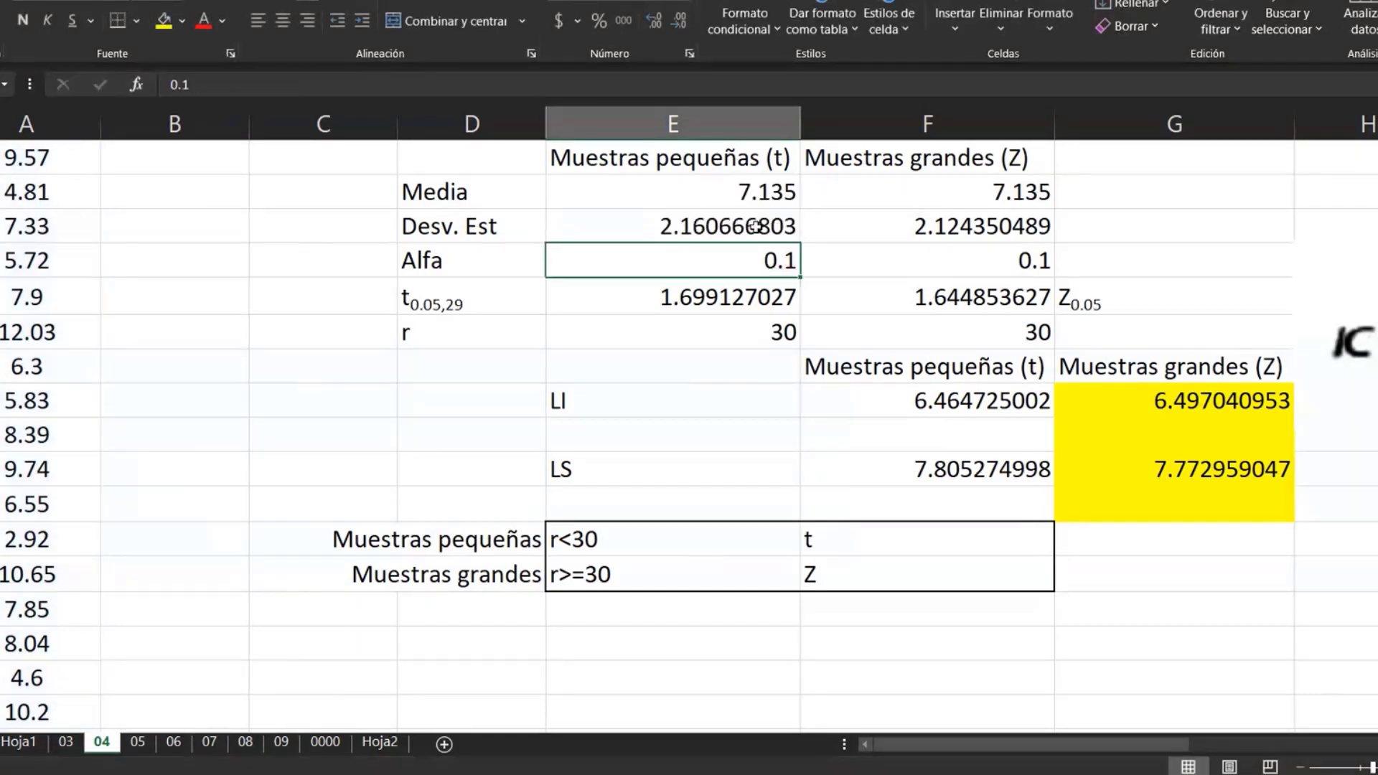
{"action": "double_click", "coordinate": [905, 228]}
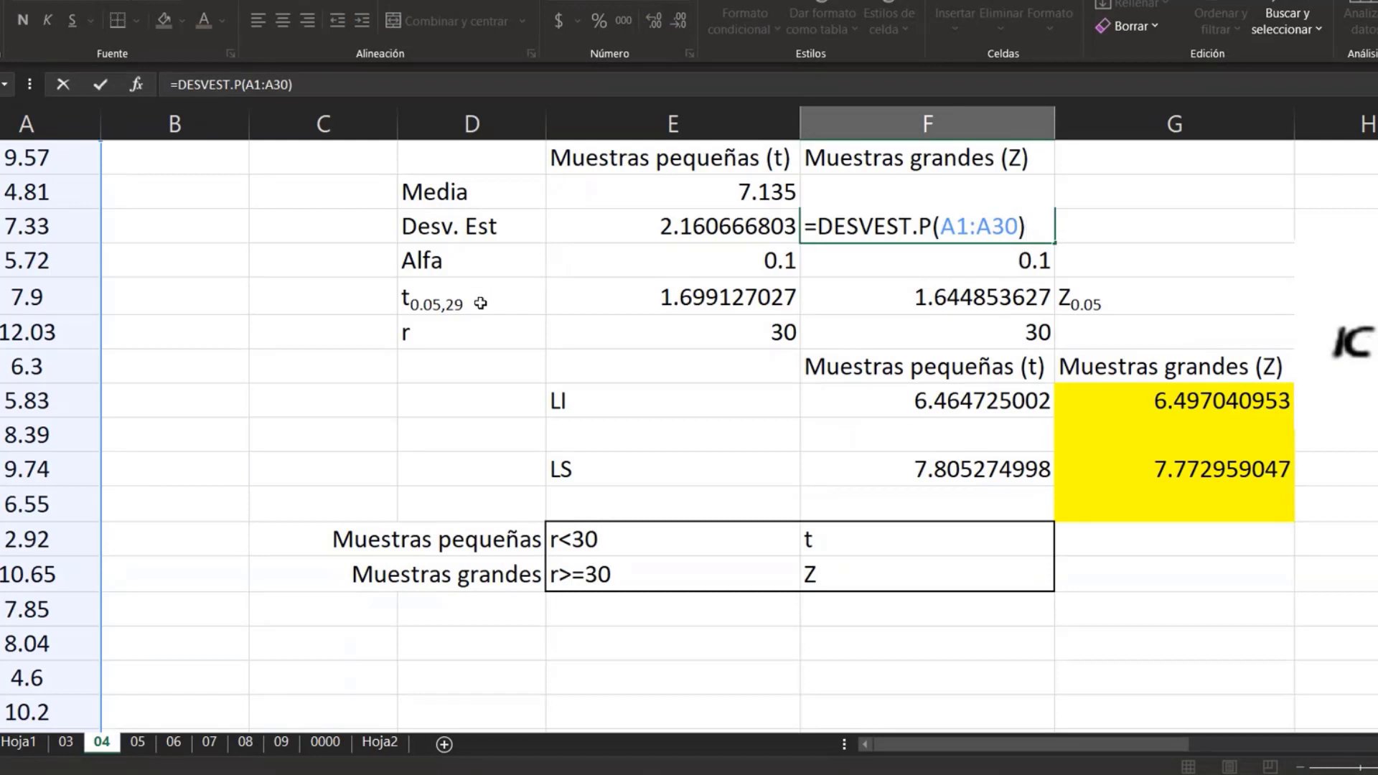
{"action": "key", "text": "Return"}
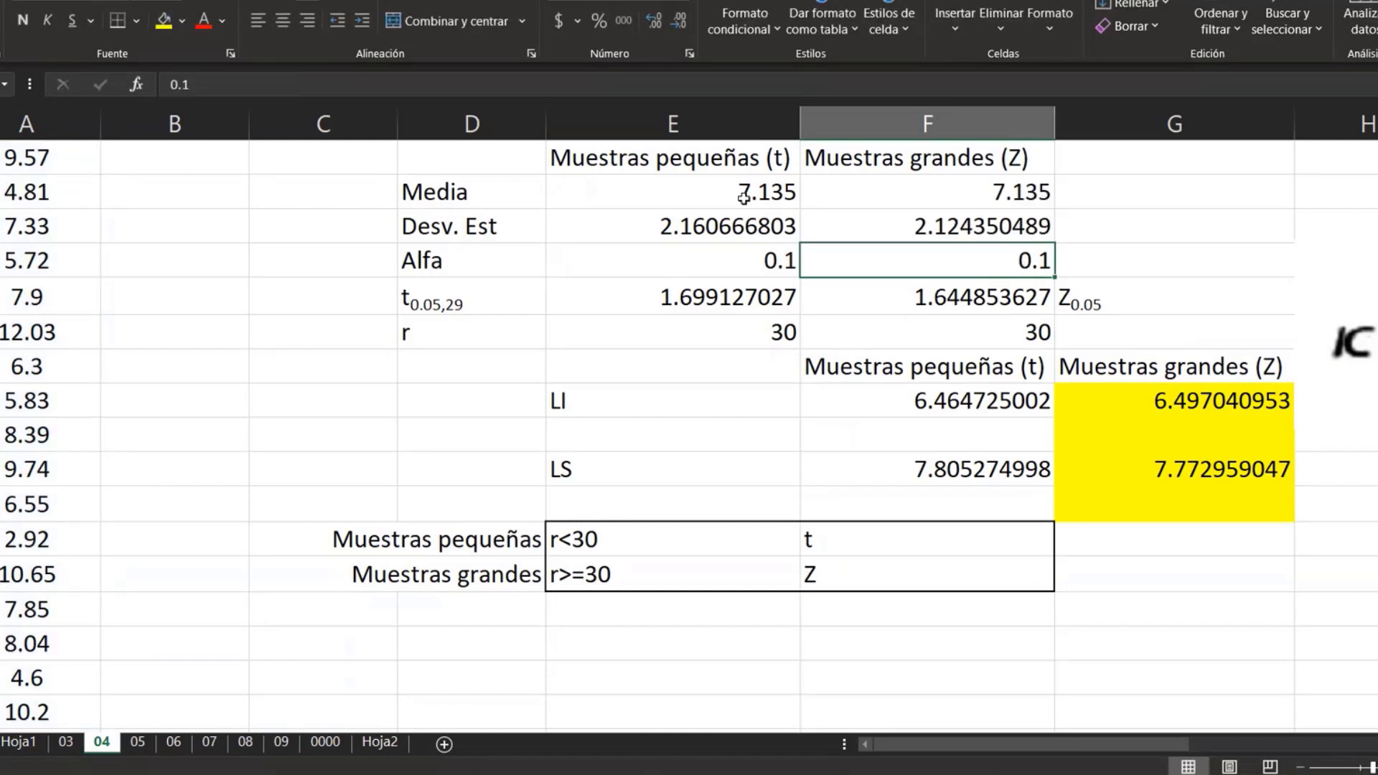
{"action": "left_click", "coordinate": [703, 228]}
{"action": "left_click", "coordinate": [894, 227]}
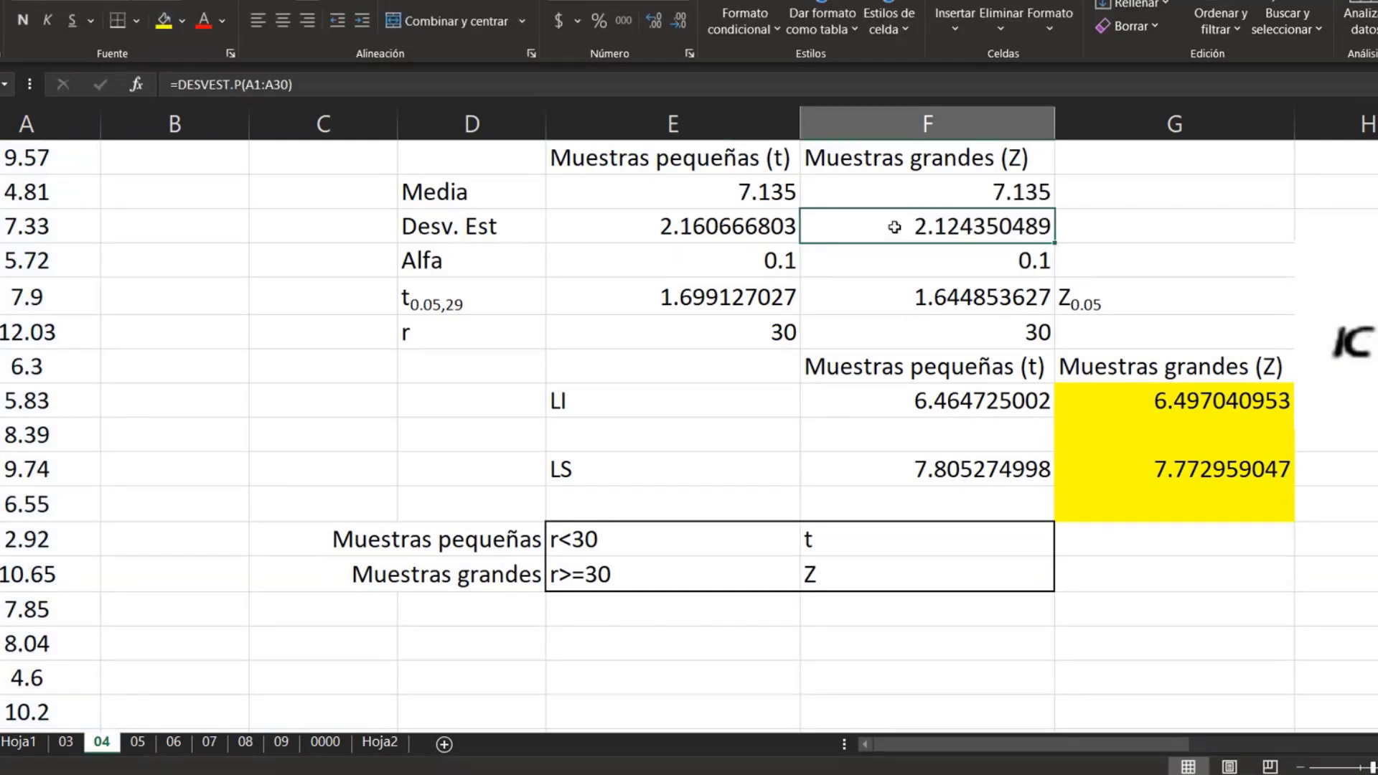
- Compare the PROMEDIO mean in E2 and F2 and the alfa values in E4 and F4 between both sample-size columns
{"action": "left_click", "coordinate": [728, 195]}
{"action": "left_click", "coordinate": [843, 193]}
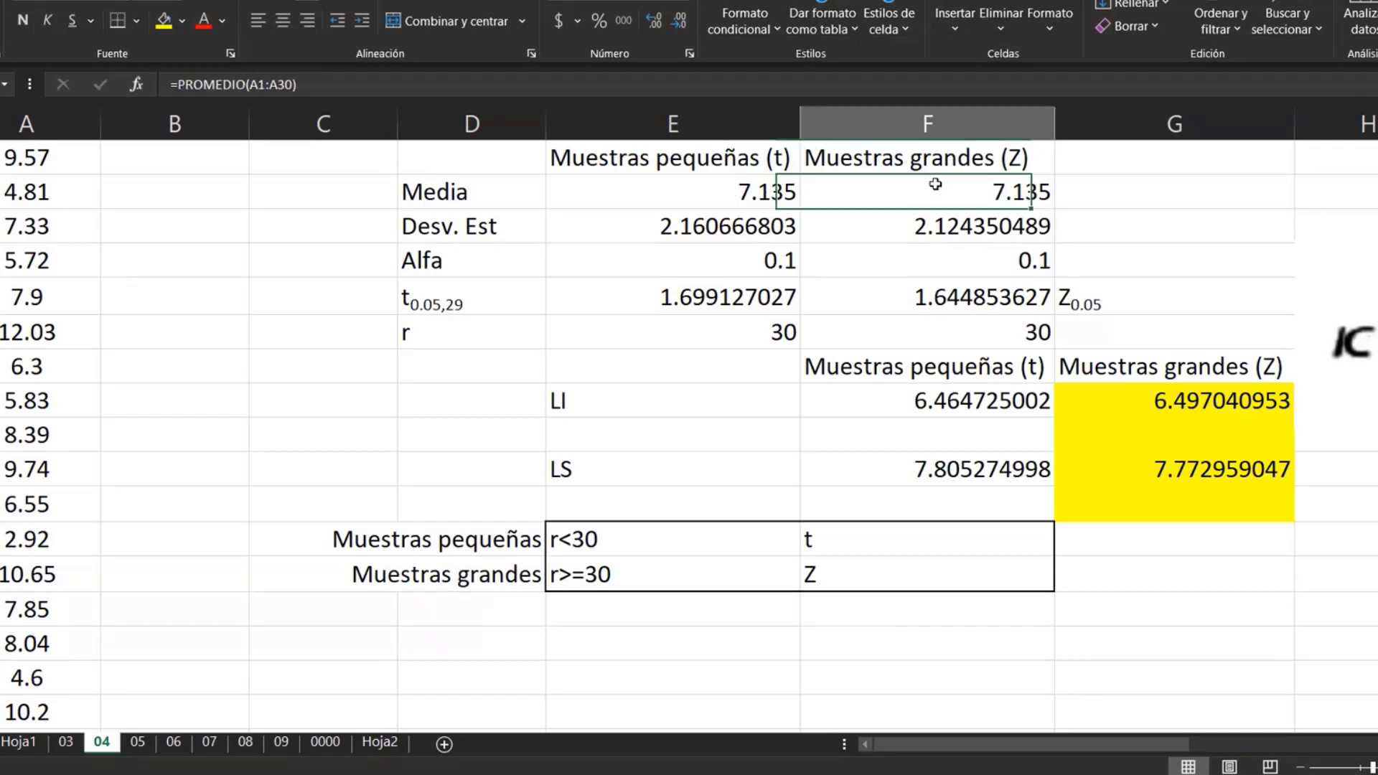
{"action": "left_click", "coordinate": [743, 254]}
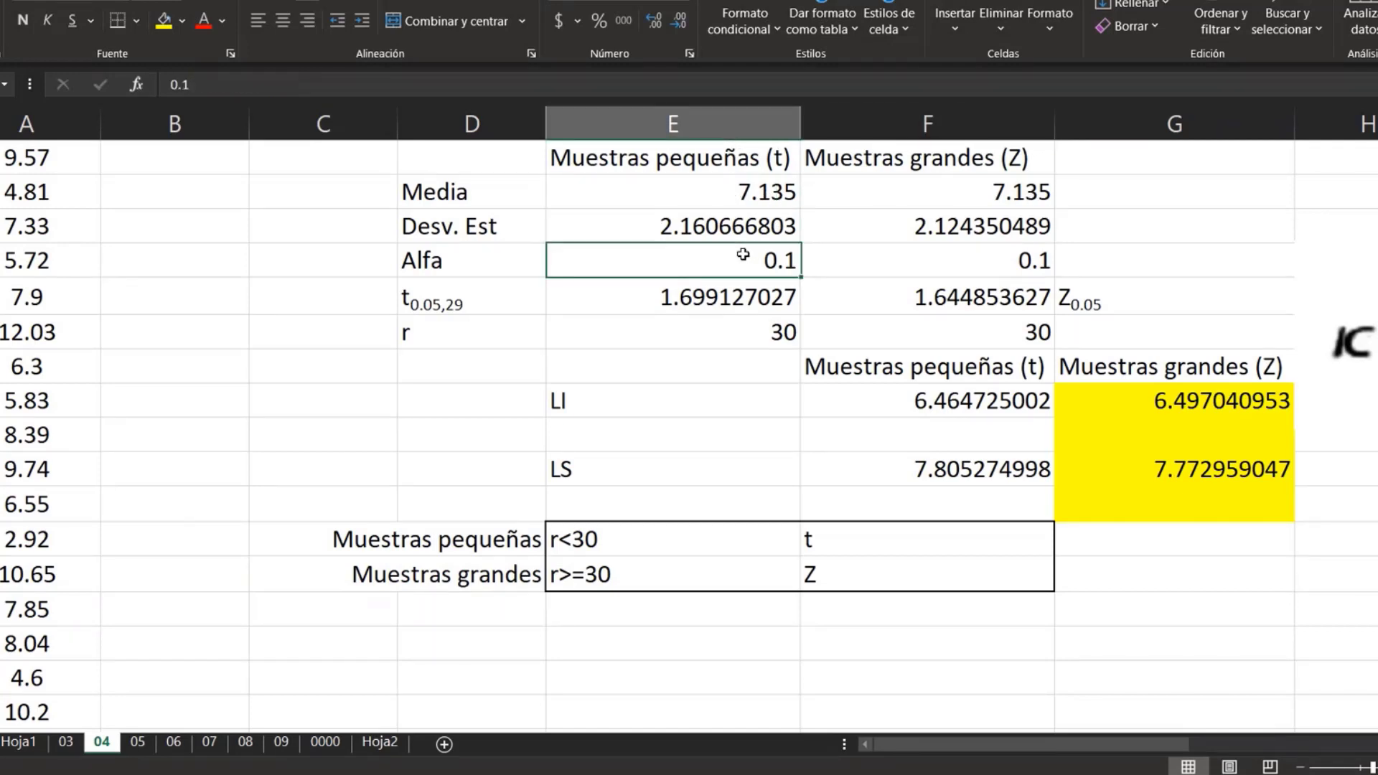
{"action": "left_click", "coordinate": [957, 267]}
- Check the t and Z critical-value formulas in E5 and F5 and the replica counts r in E6 and F6
{"action": "left_click_drag", "start_coordinate": [718, 301], "coordinate": [868, 301]}
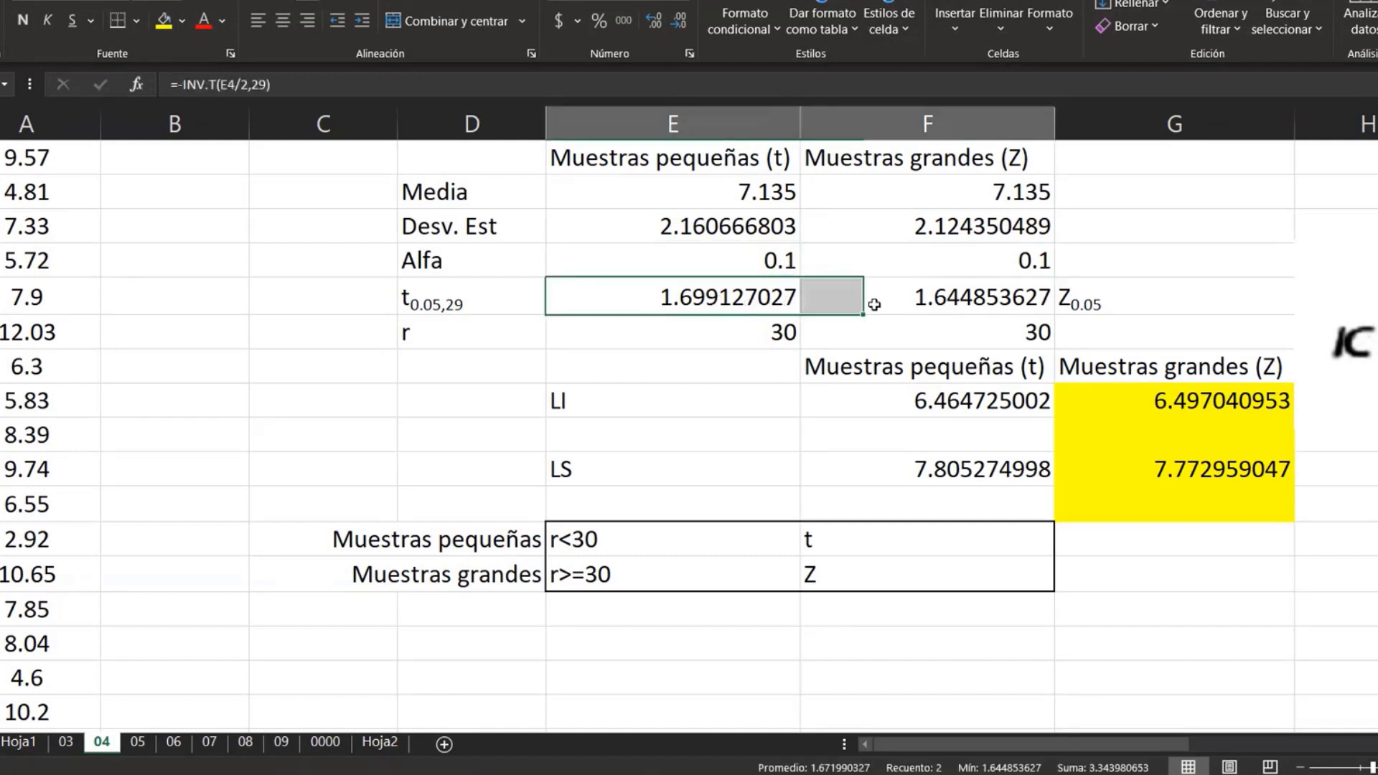
{"action": "left_click", "coordinate": [638, 292]}
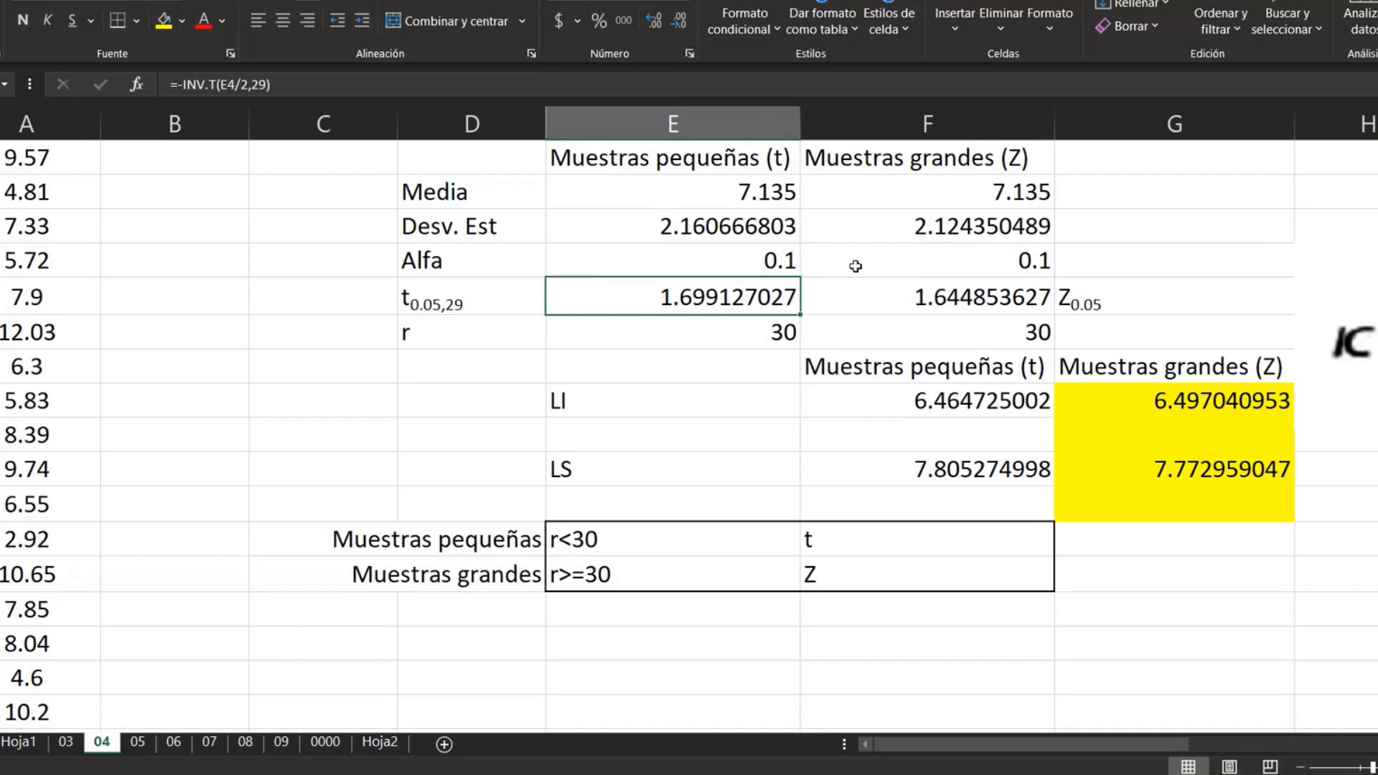
{"action": "left_click", "coordinate": [953, 297]}
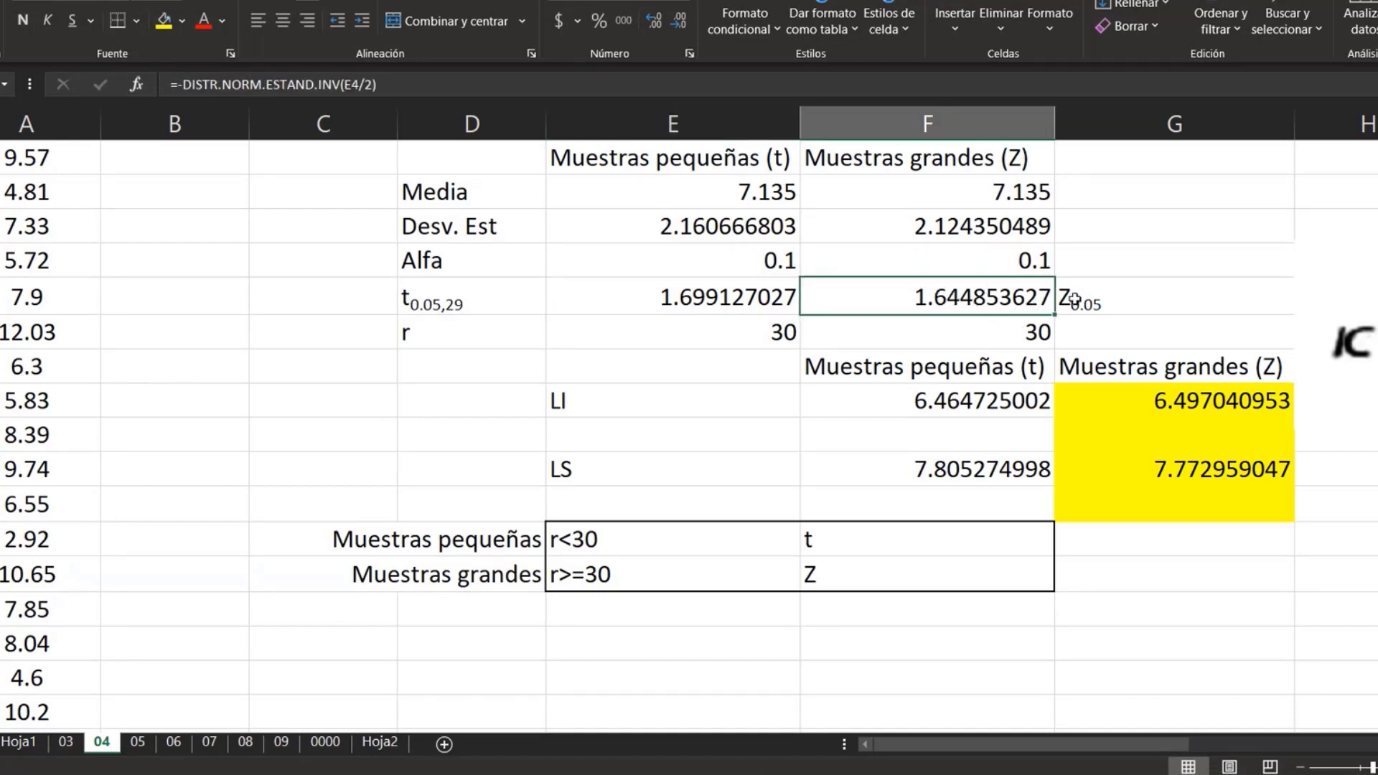
{"action": "left_click", "coordinate": [730, 335]}
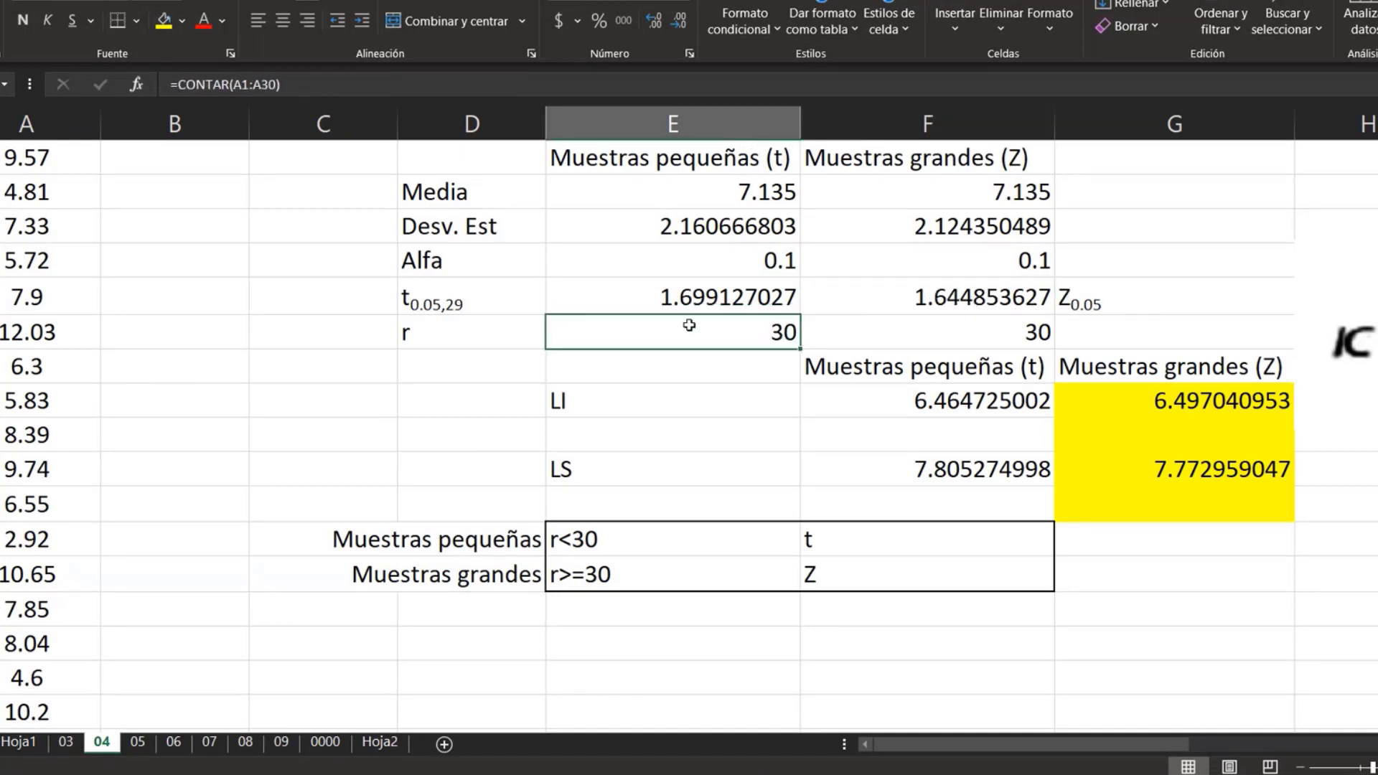
{"action": "left_click", "coordinate": [884, 331]}
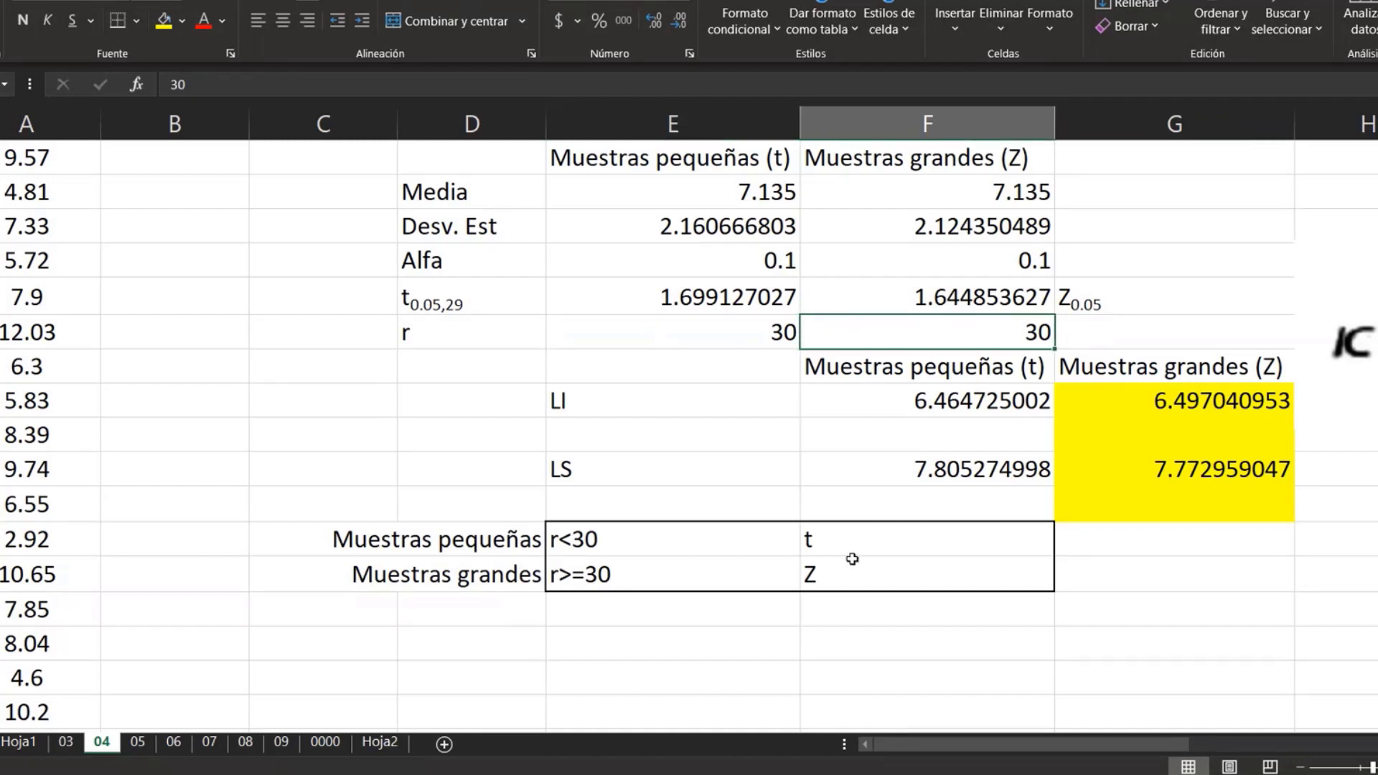
{"action": "left_click", "coordinate": [1069, 643]}
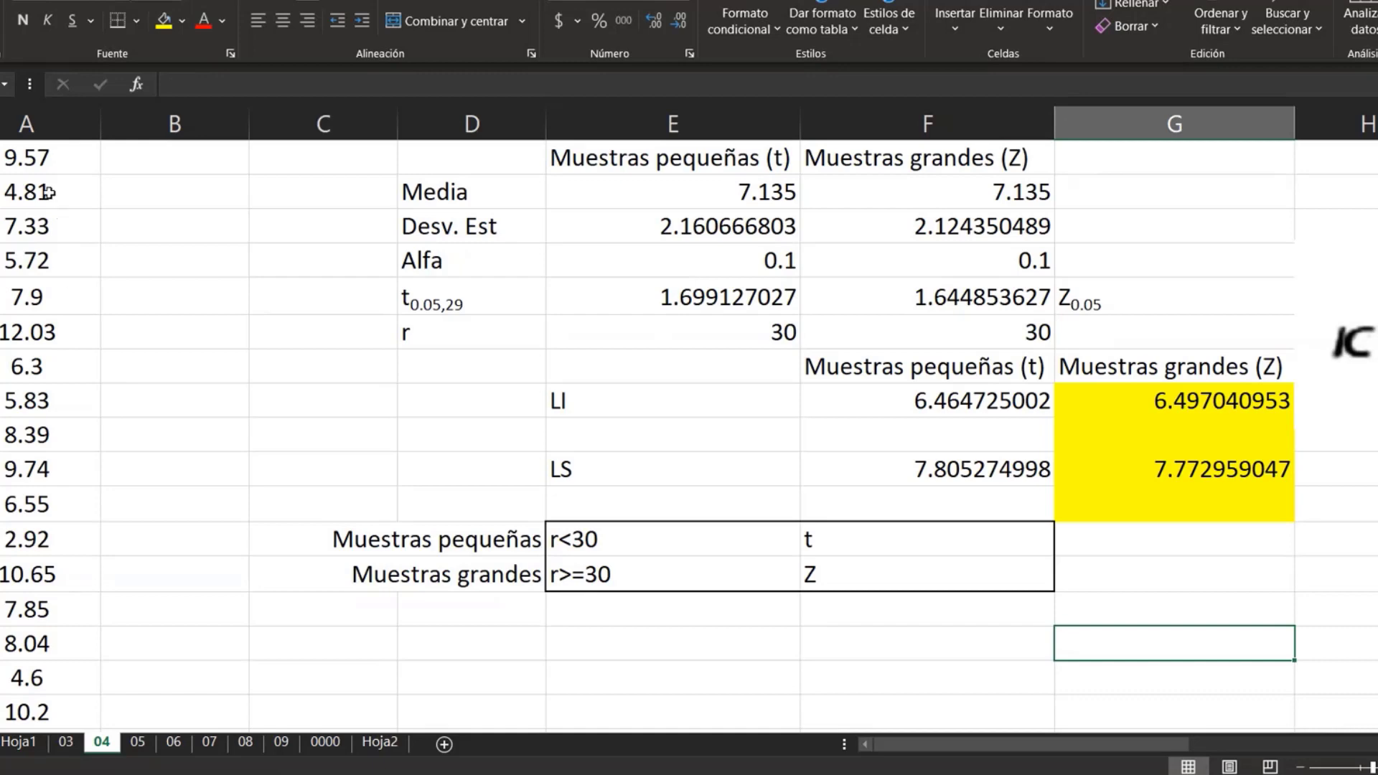
- Copy the replica data in column A from A1 to A29
{"action": "left_click", "coordinate": [49, 165]}
{"action": "left_click_drag", "start_coordinate": [55, 157], "coordinate": [59, 709]}
{"action": "key", "text": "ctrl+c"}
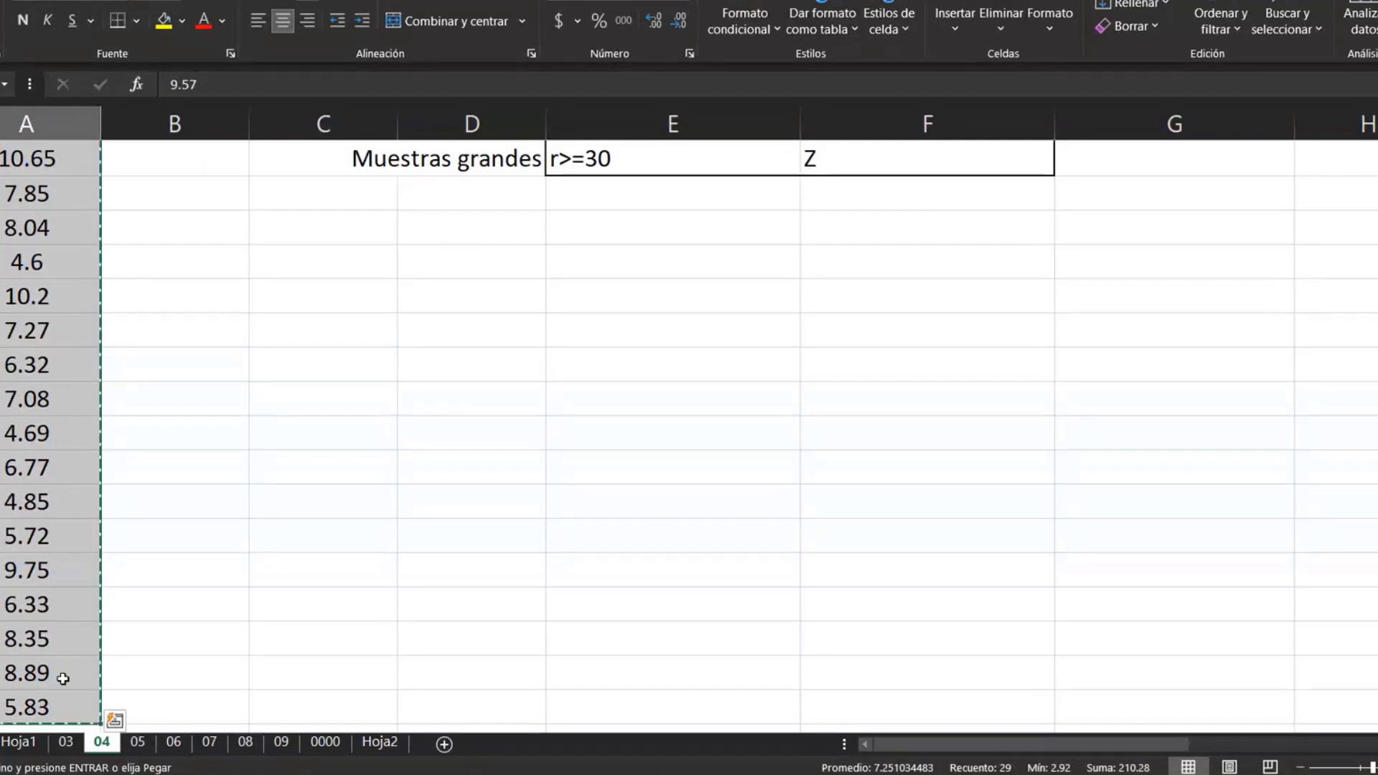
{"action": "scroll", "coordinate": [43, 373], "scroll_direction": "up", "scroll_amount": 3}
{"action": "scroll", "coordinate": [37, 363], "scroll_direction": "up", "scroll_amount": 1}
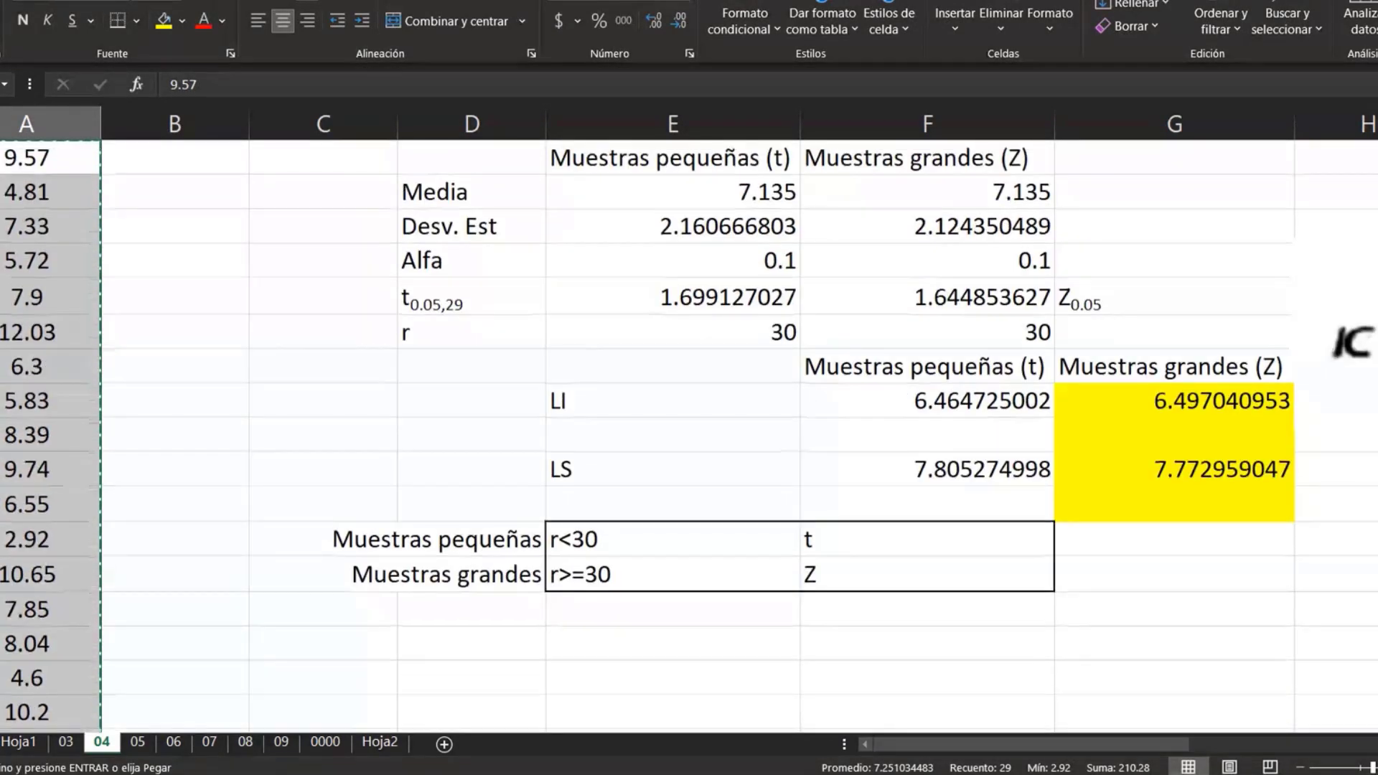
- Switch to Stat::Fit, create a new project and paste the copied replica values into its data table
{"action": "key", "text": "super+Down"}
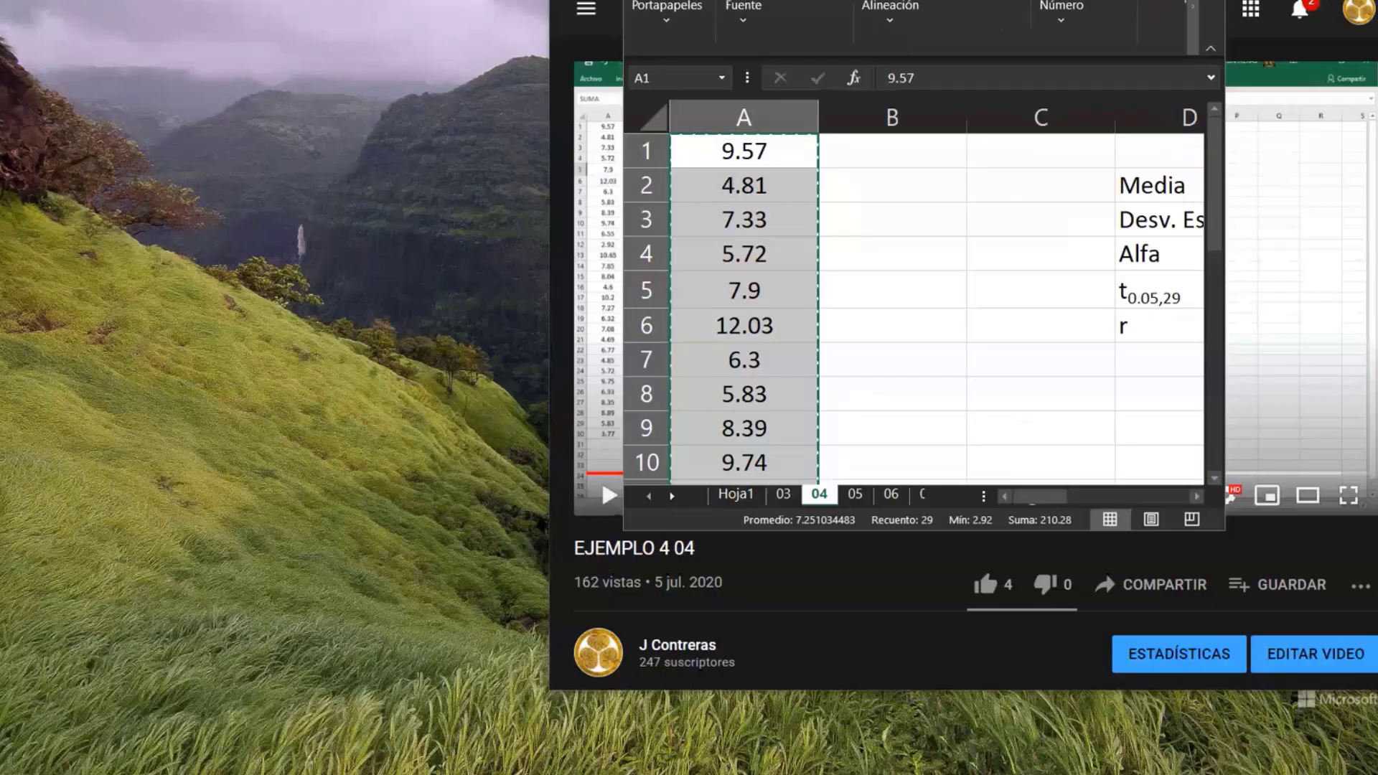
{"action": "mouse_move", "coordinate": [1377, 377]}
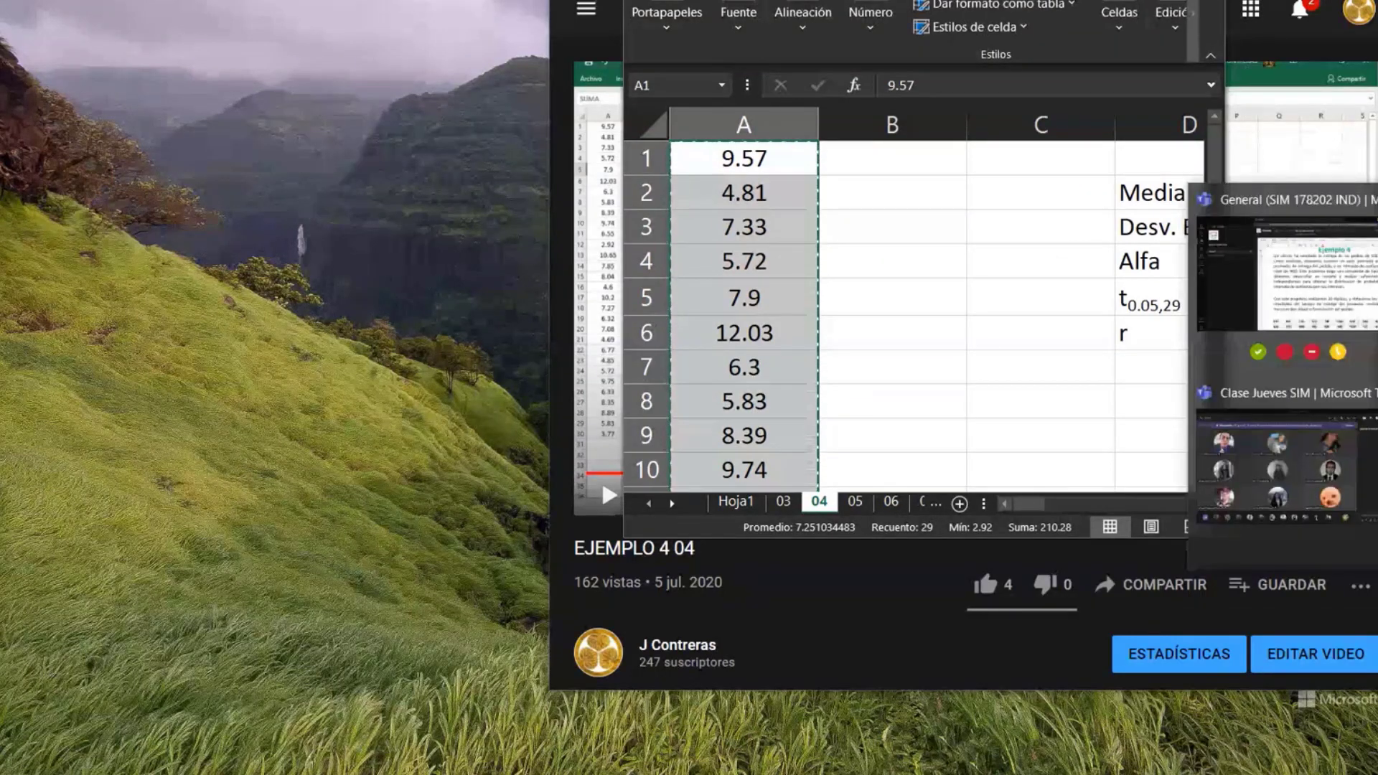
{"action": "left_click", "coordinate": [1376, 419]}
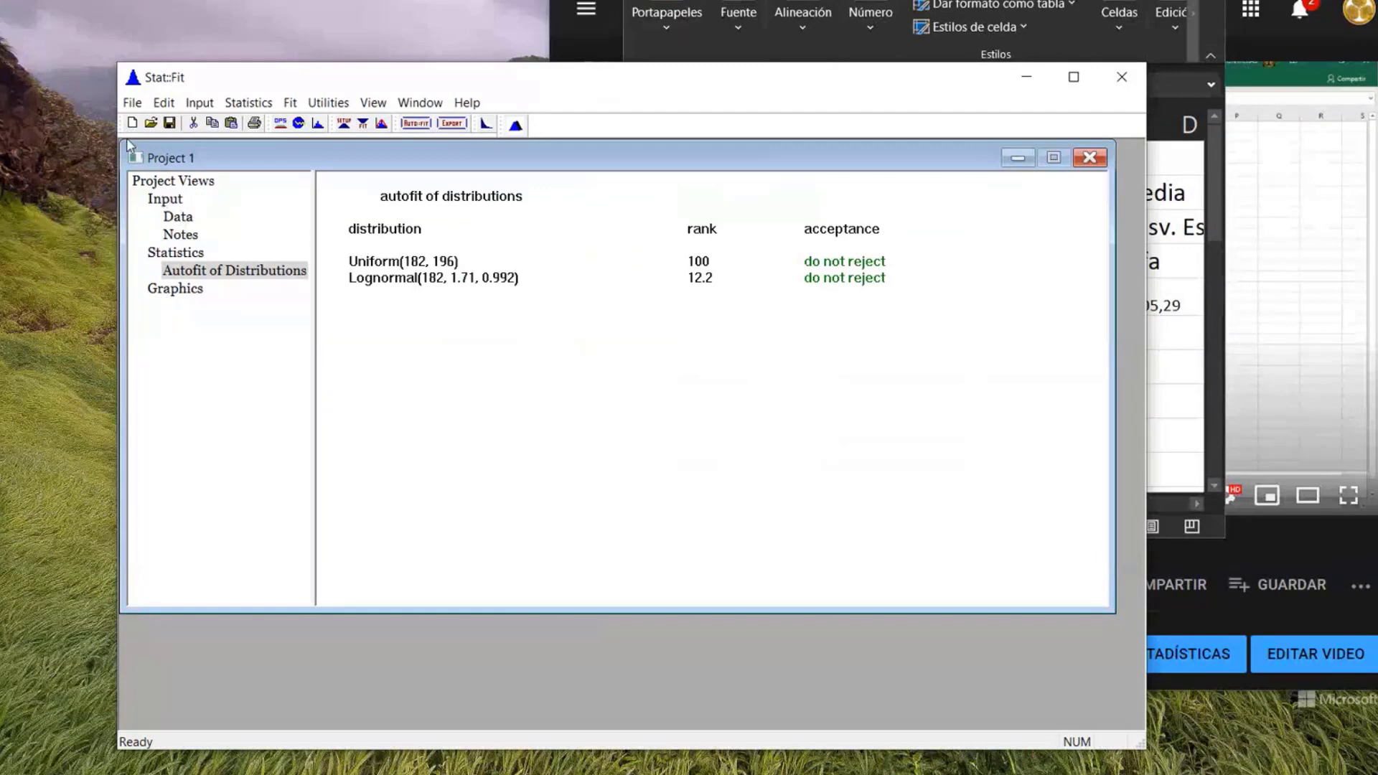
{"action": "left_click", "coordinate": [133, 125]}
{"action": "left_click", "coordinate": [1074, 76]}
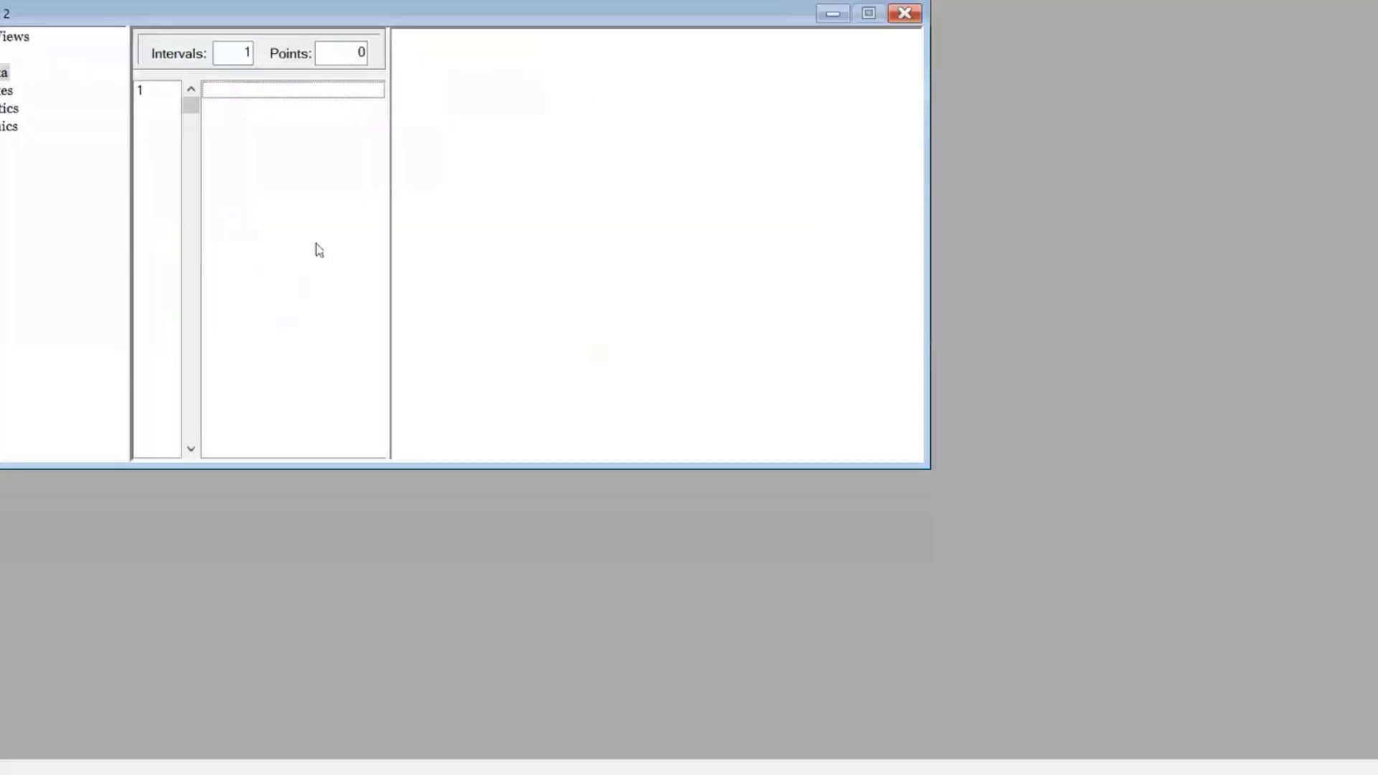
{"action": "left_click", "coordinate": [279, 91]}
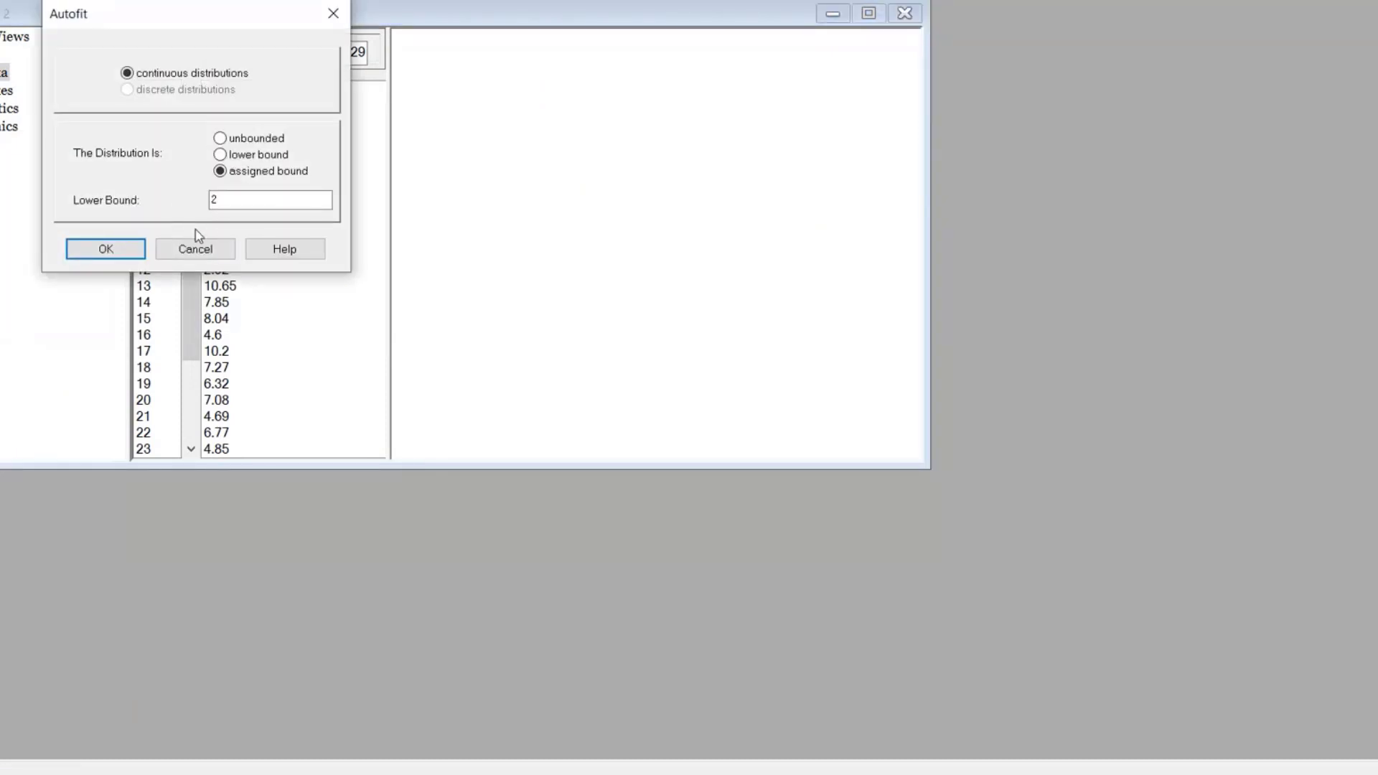
- Autofit continuous distributions with an assigned lower bound of 2 and inspect the ranked Lognormal, Uniform and Exponential fits
{"action": "left_click", "coordinate": [110, 250]}
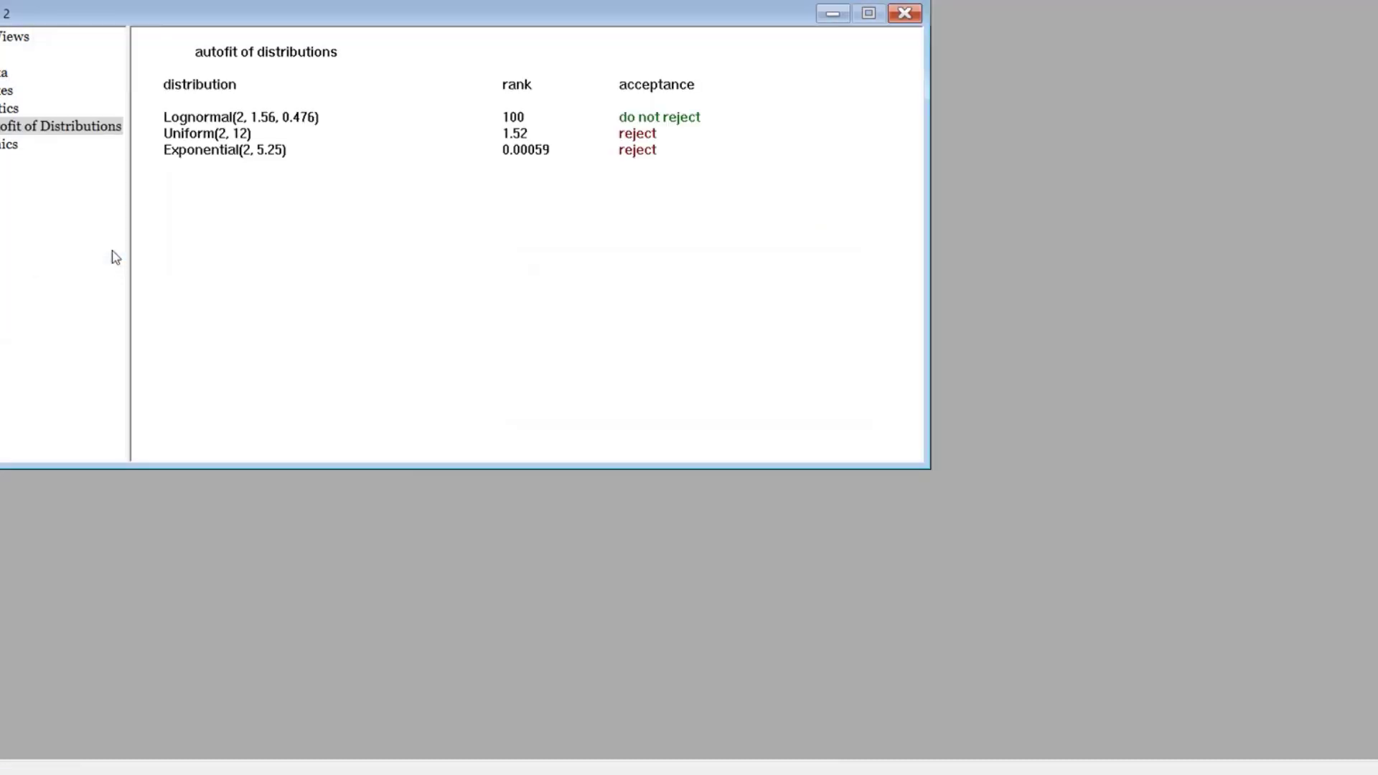
{"action": "left_click", "coordinate": [216, 149]}
{"action": "left_click", "coordinate": [206, 120]}
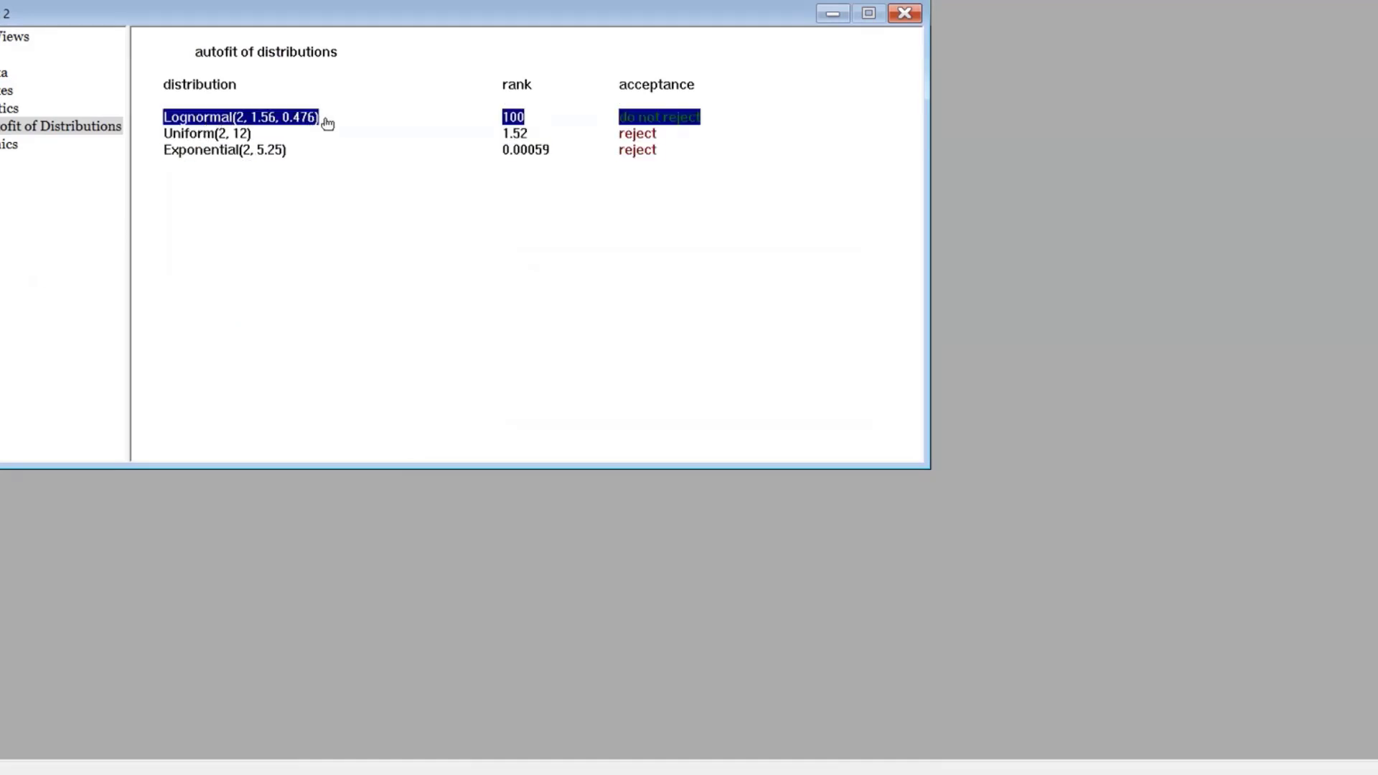
{"action": "left_click", "coordinate": [386, 134]}
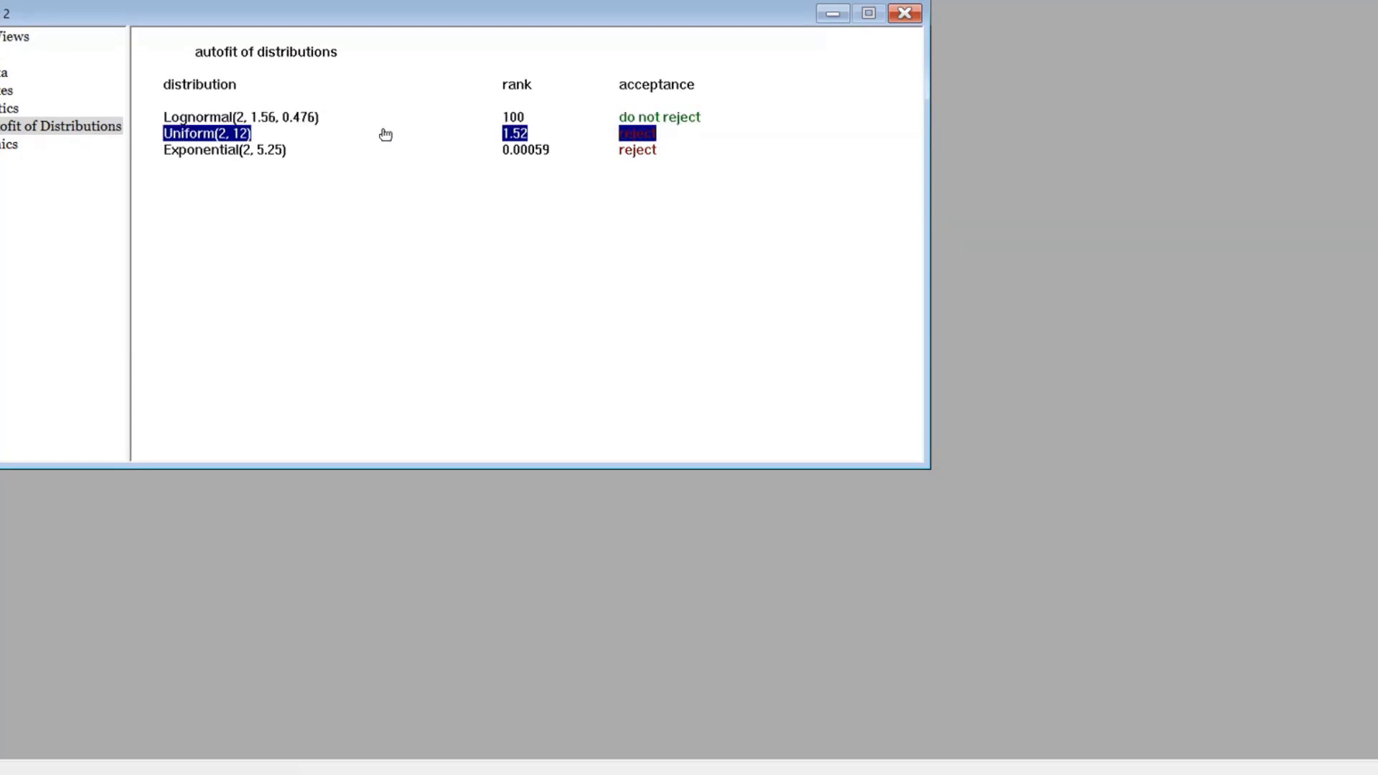
{"action": "left_click", "coordinate": [354, 299]}
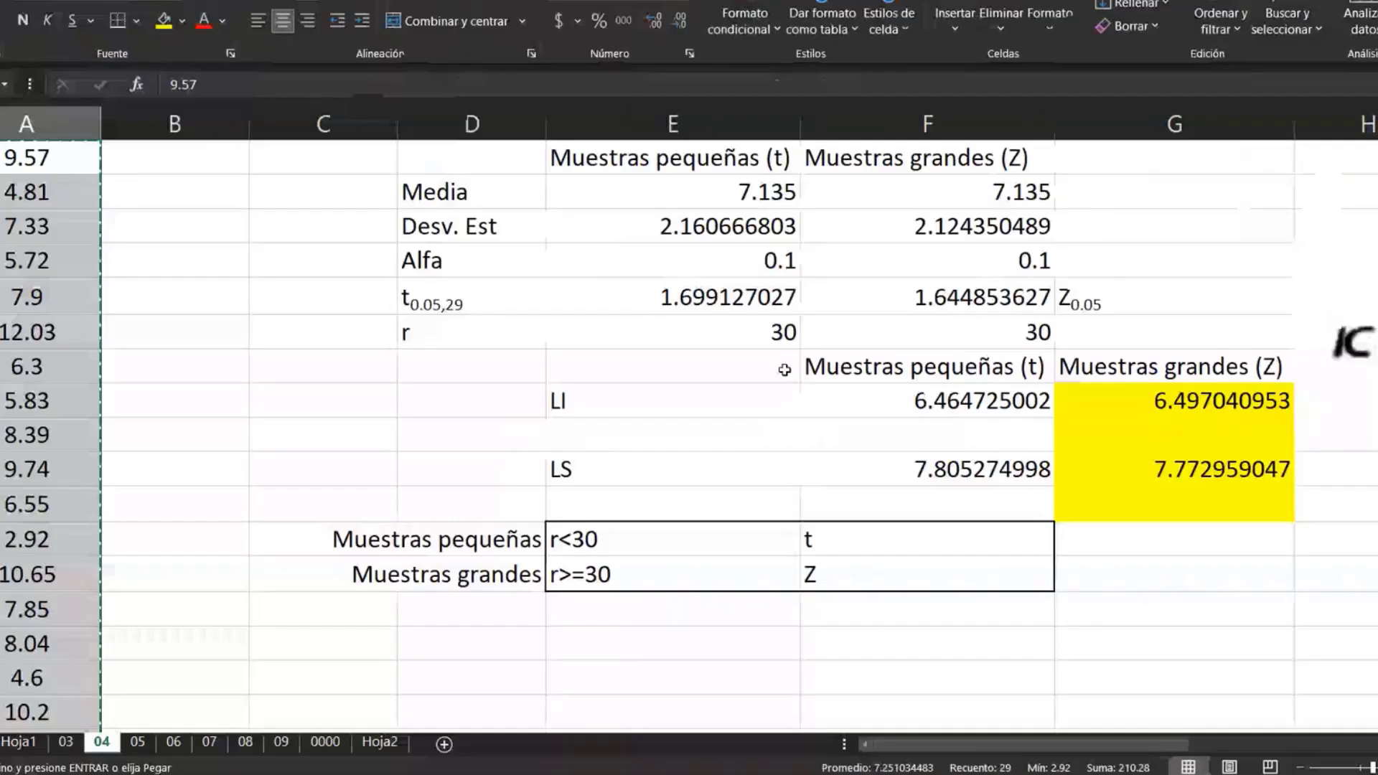
- Return to Excel sheet 04 and check the t-based LI and LS formulas in F8 and F10 against the IC formula image
{"action": "left_click_drag", "start_coordinate": [958, 745], "coordinate": [1143, 747]}
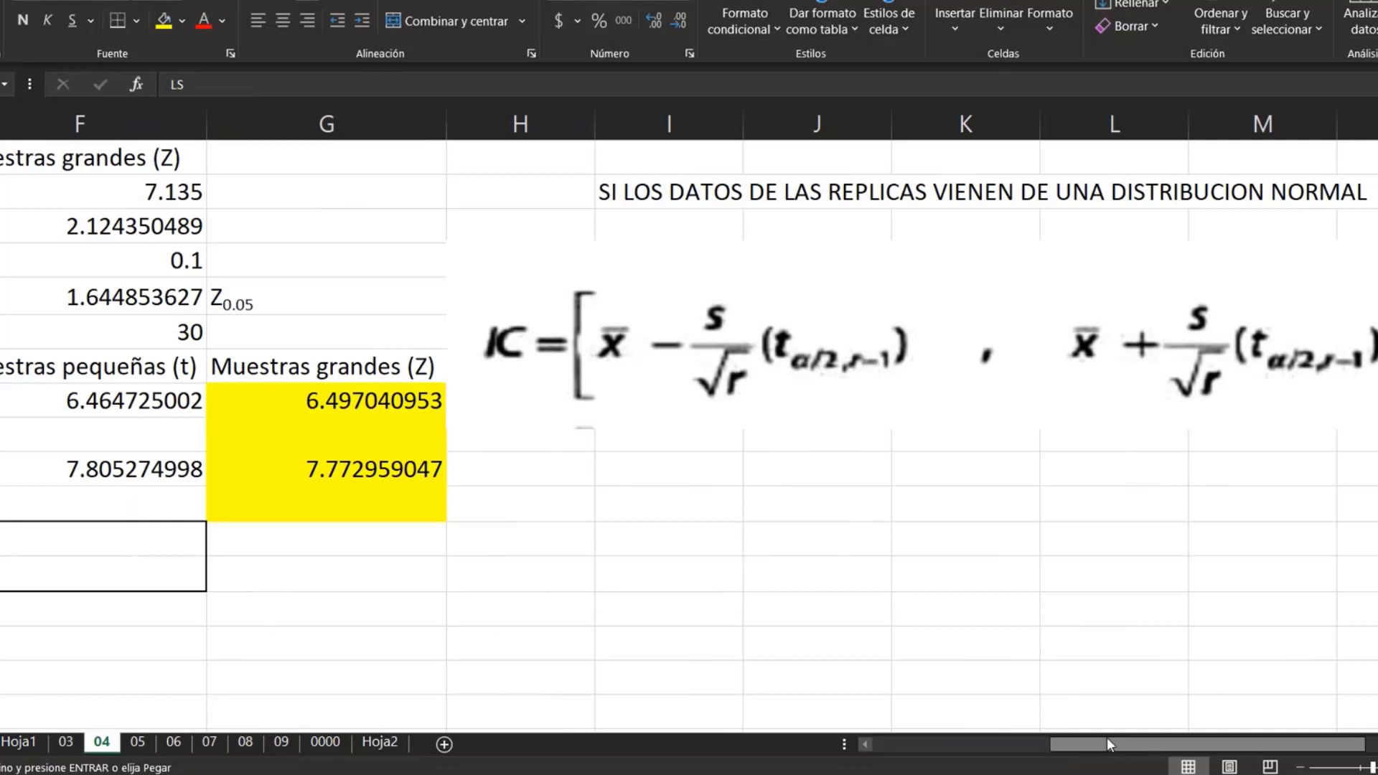
{"action": "left_click_drag", "start_coordinate": [1107, 739], "coordinate": [988, 738]}
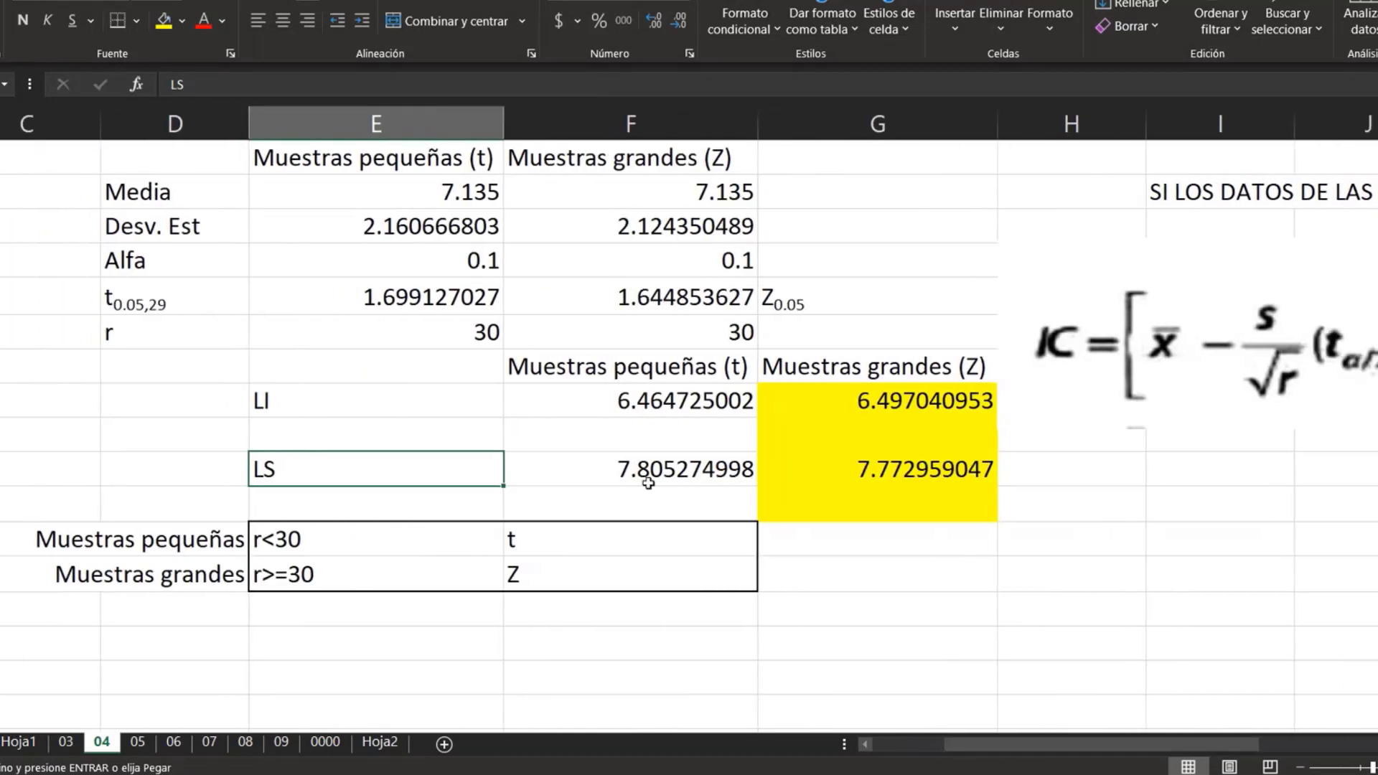
{"action": "left_click", "coordinate": [601, 413]}
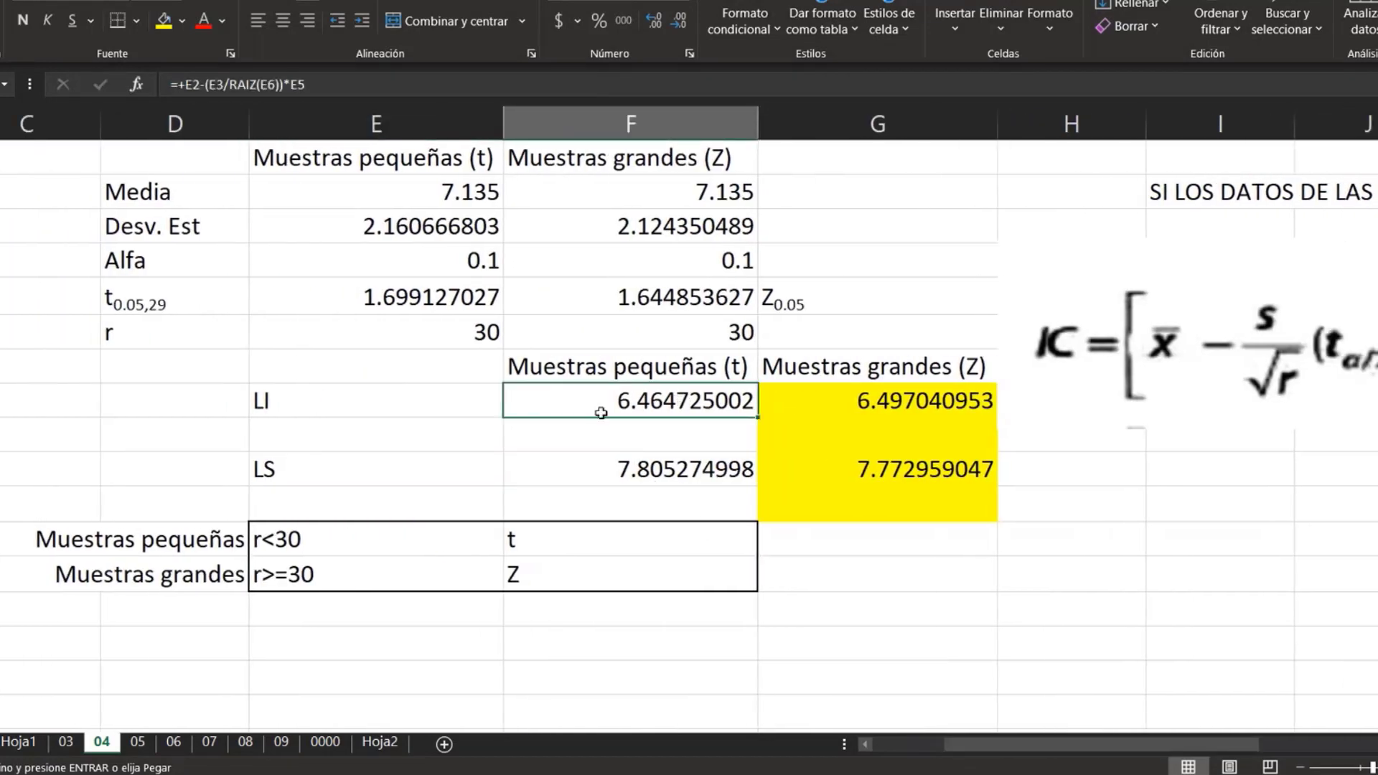
{"action": "left_click", "coordinate": [334, 91]}
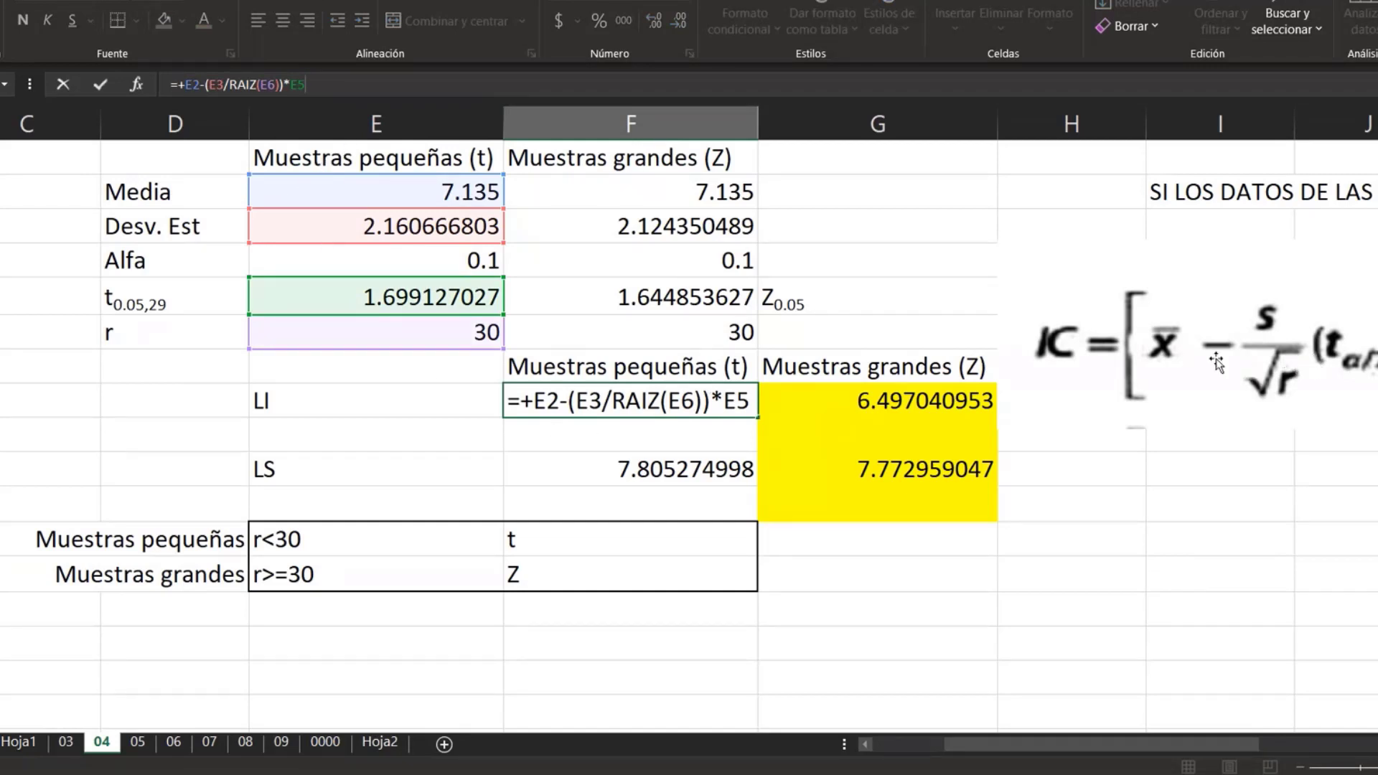
{"action": "key", "text": "Return"}
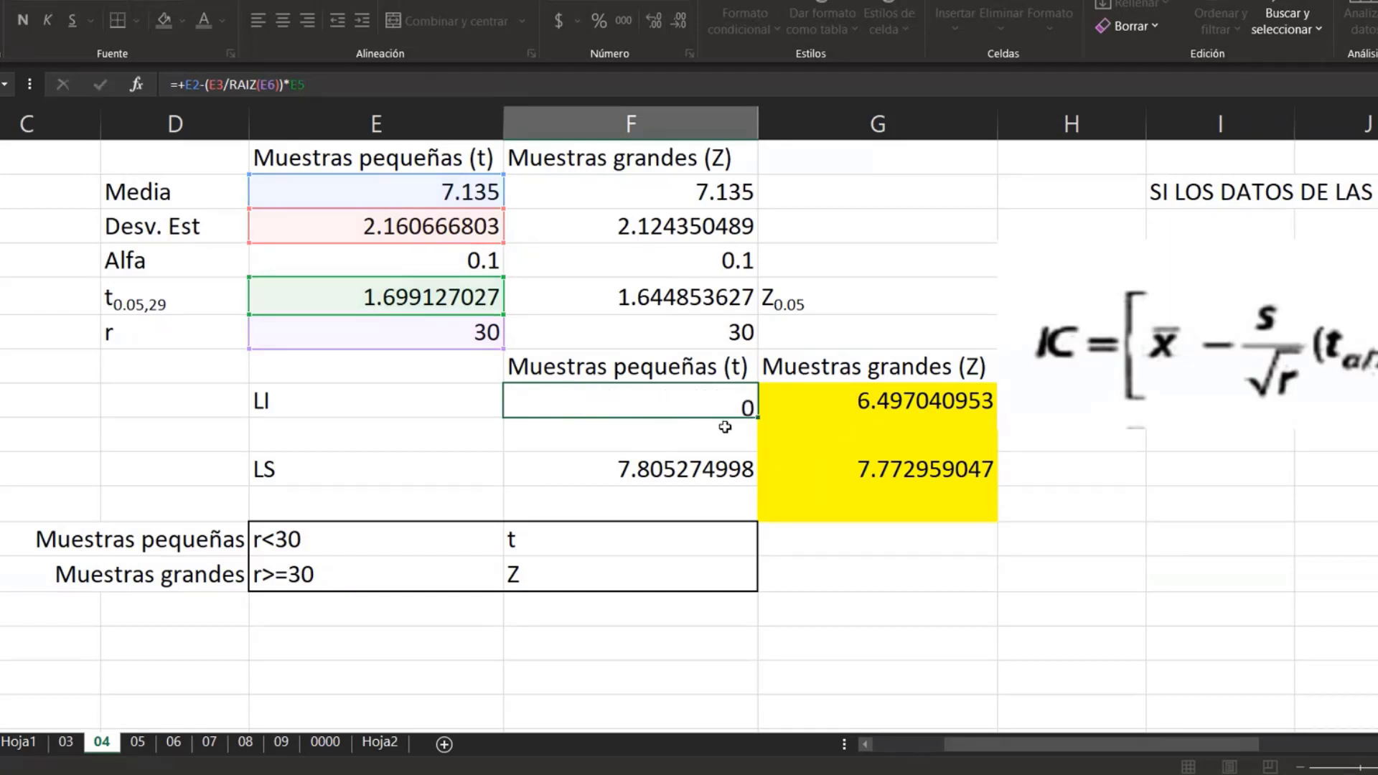
{"action": "key", "text": "Up"}
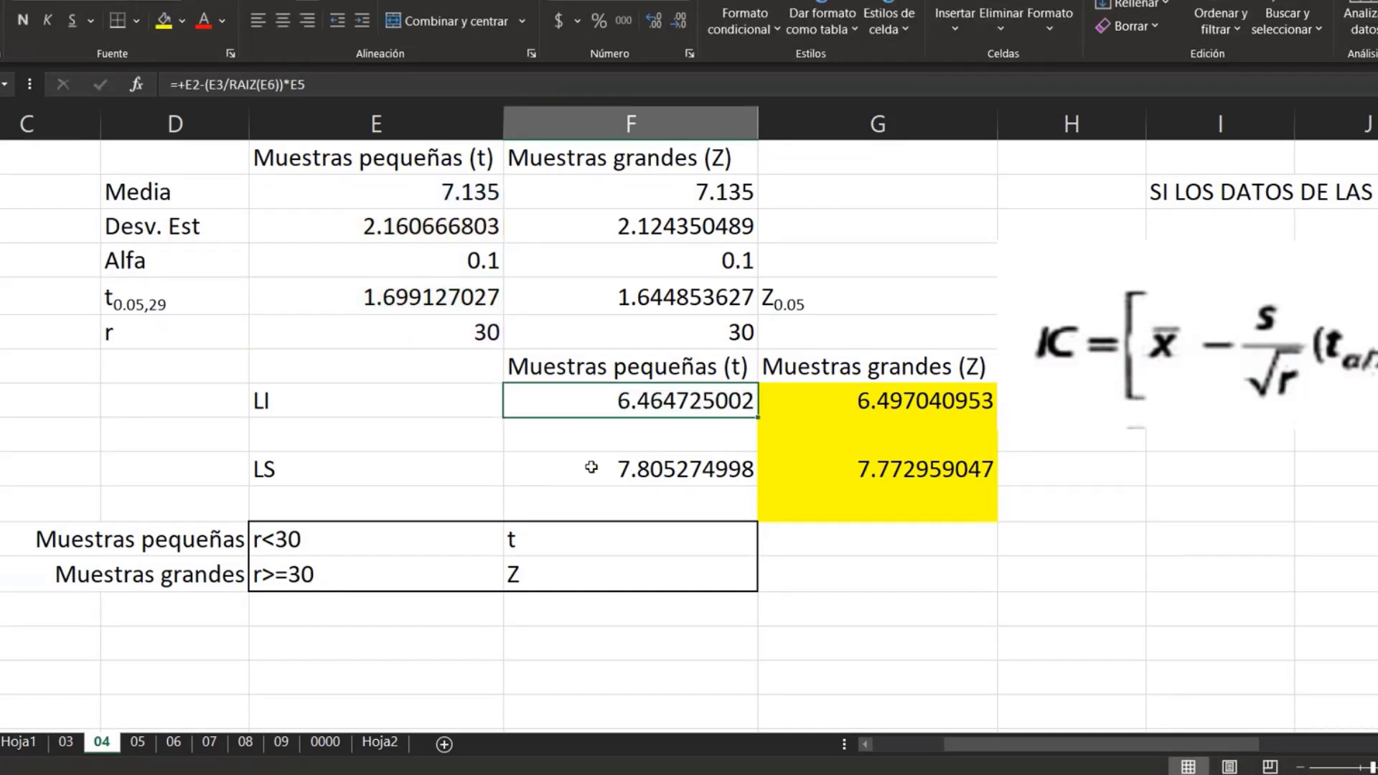
{"action": "left_click", "coordinate": [635, 473]}
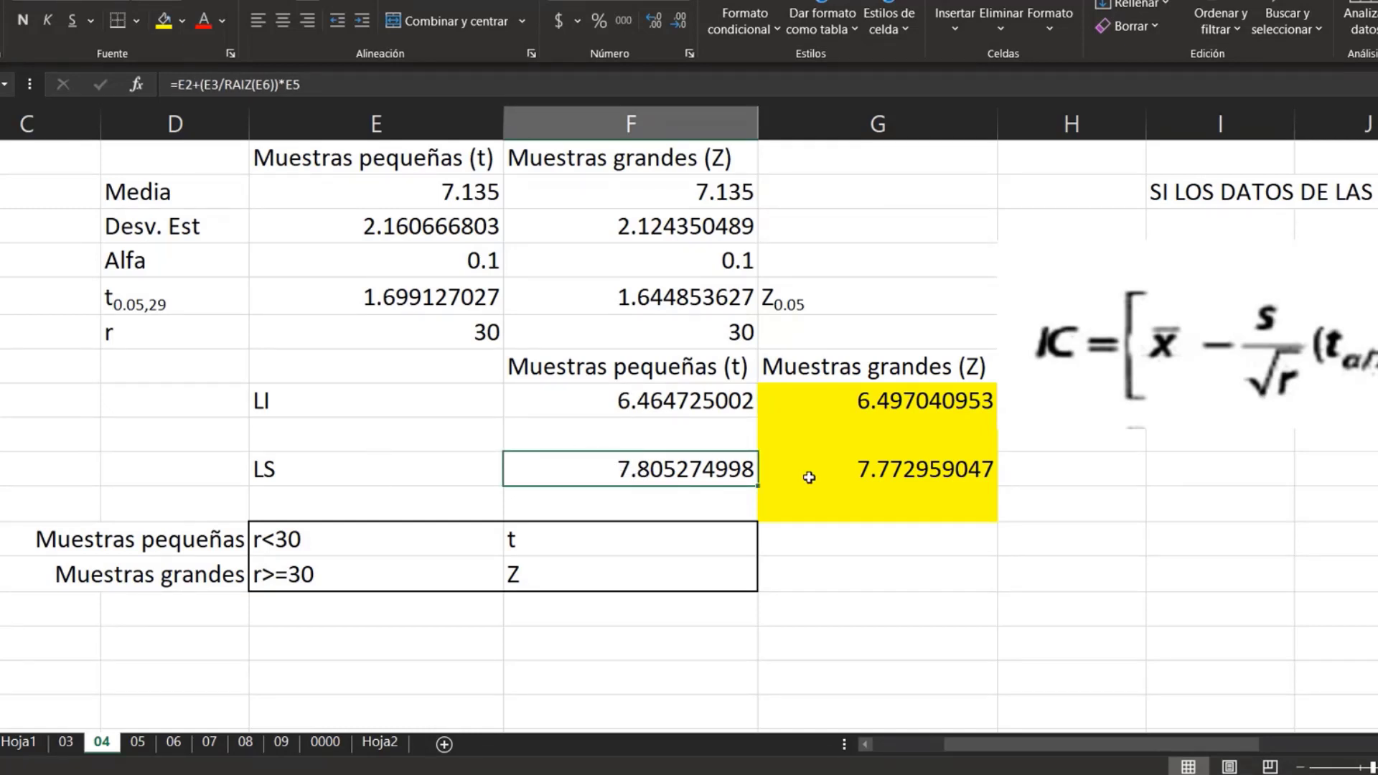
- Examine the Z-based LI and LS formulas in G8 and G10 and the cells they reference
{"action": "left_click", "coordinate": [910, 400]}
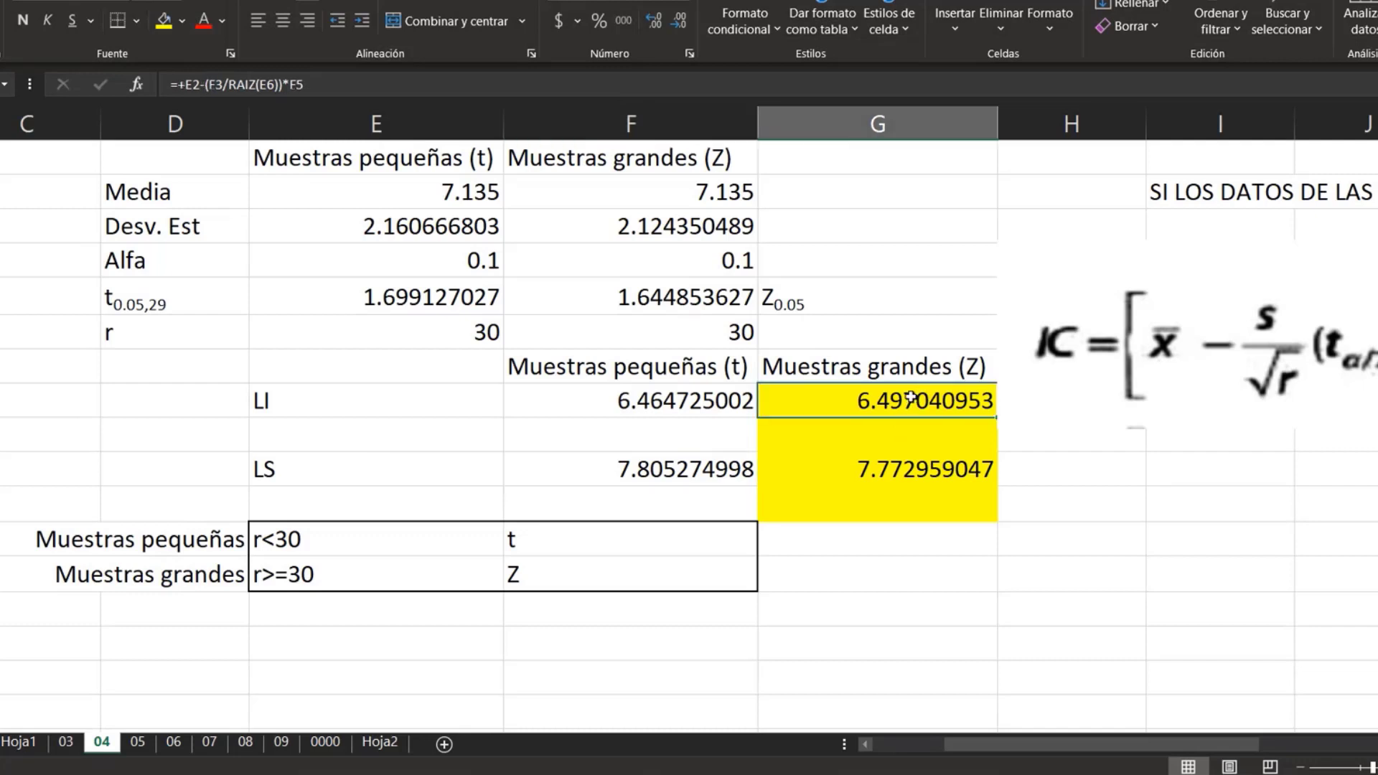
{"action": "left_click", "coordinate": [330, 84]}
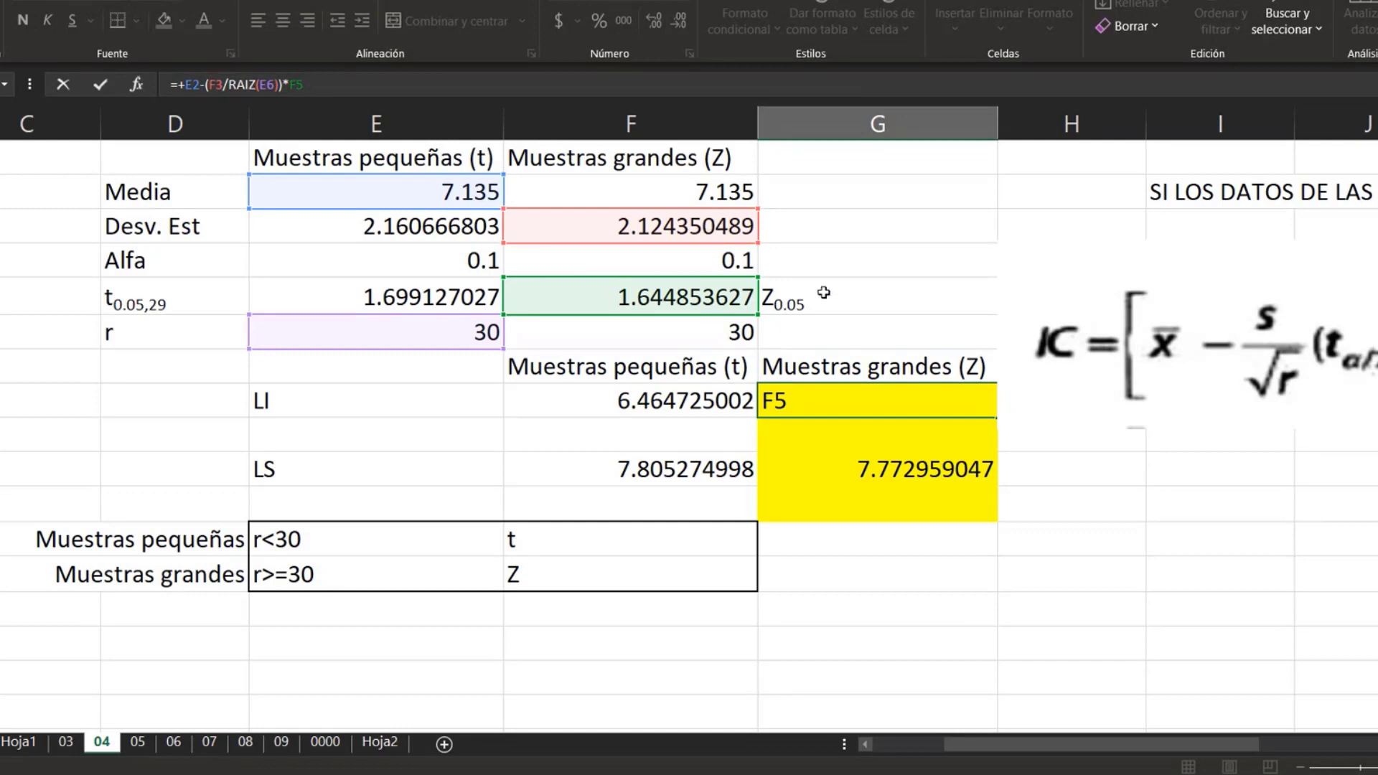
{"action": "key", "text": "Return"}
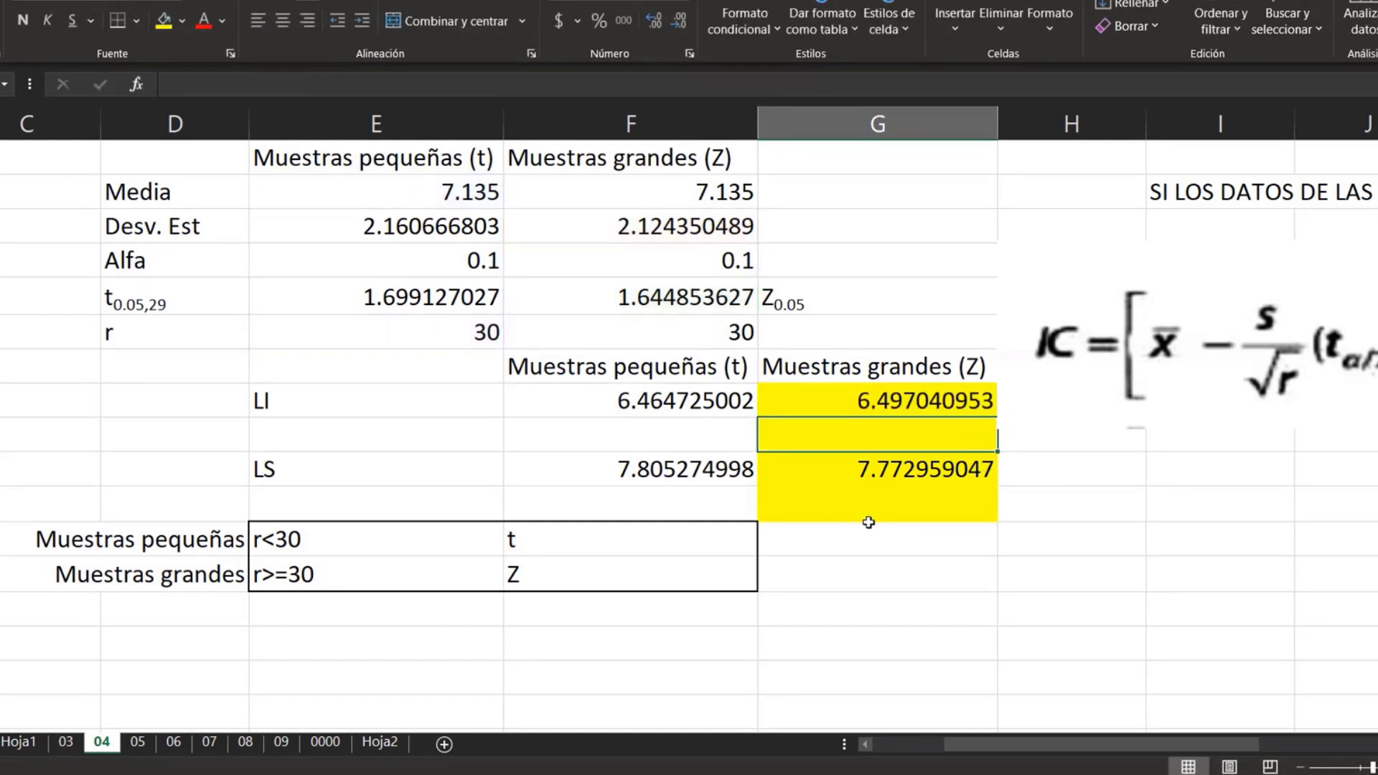
{"action": "left_click", "coordinate": [901, 473]}
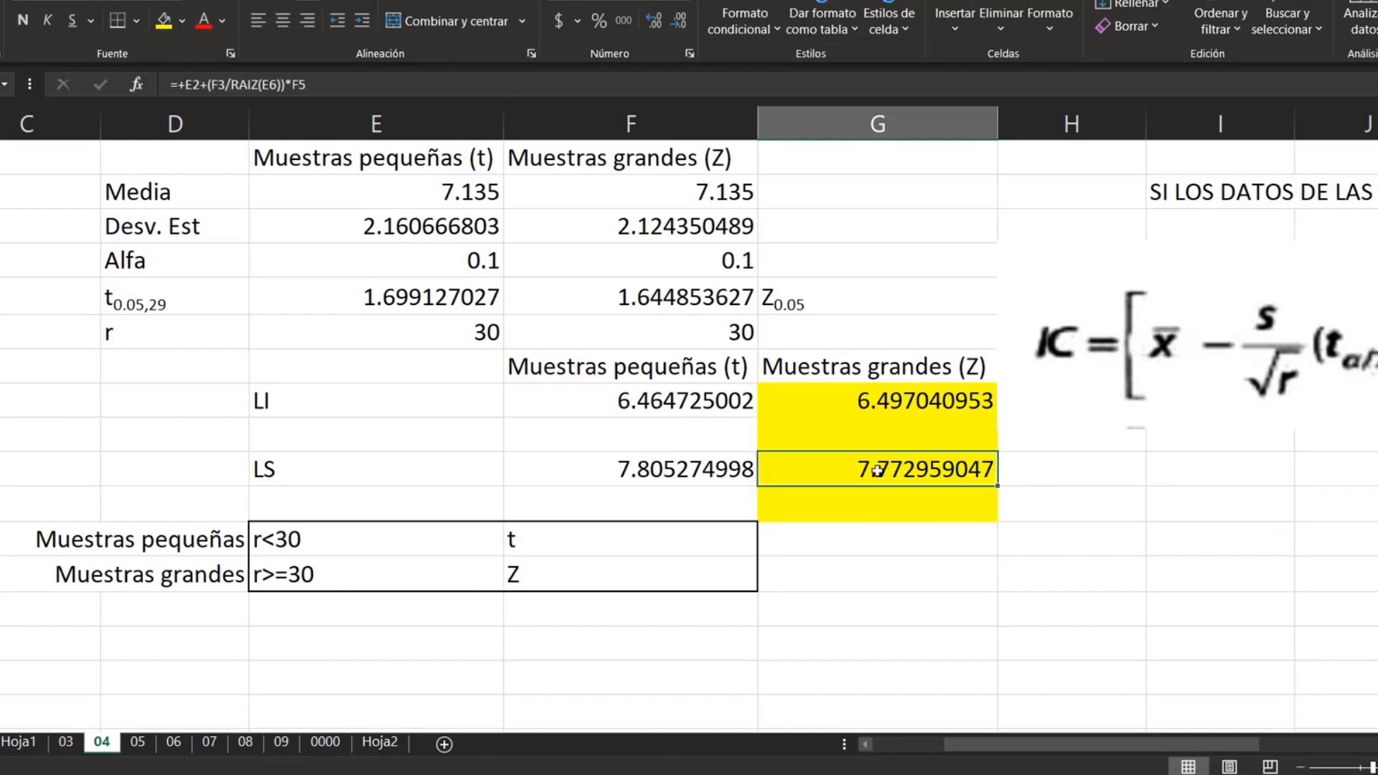
- Compare the large-sample (Z) interval in G7:G10 with the small-sample (t) interval in F7:F10
{"action": "left_click", "coordinate": [901, 369]}
{"action": "left_click_drag", "start_coordinate": [901, 369], "coordinate": [902, 494]}
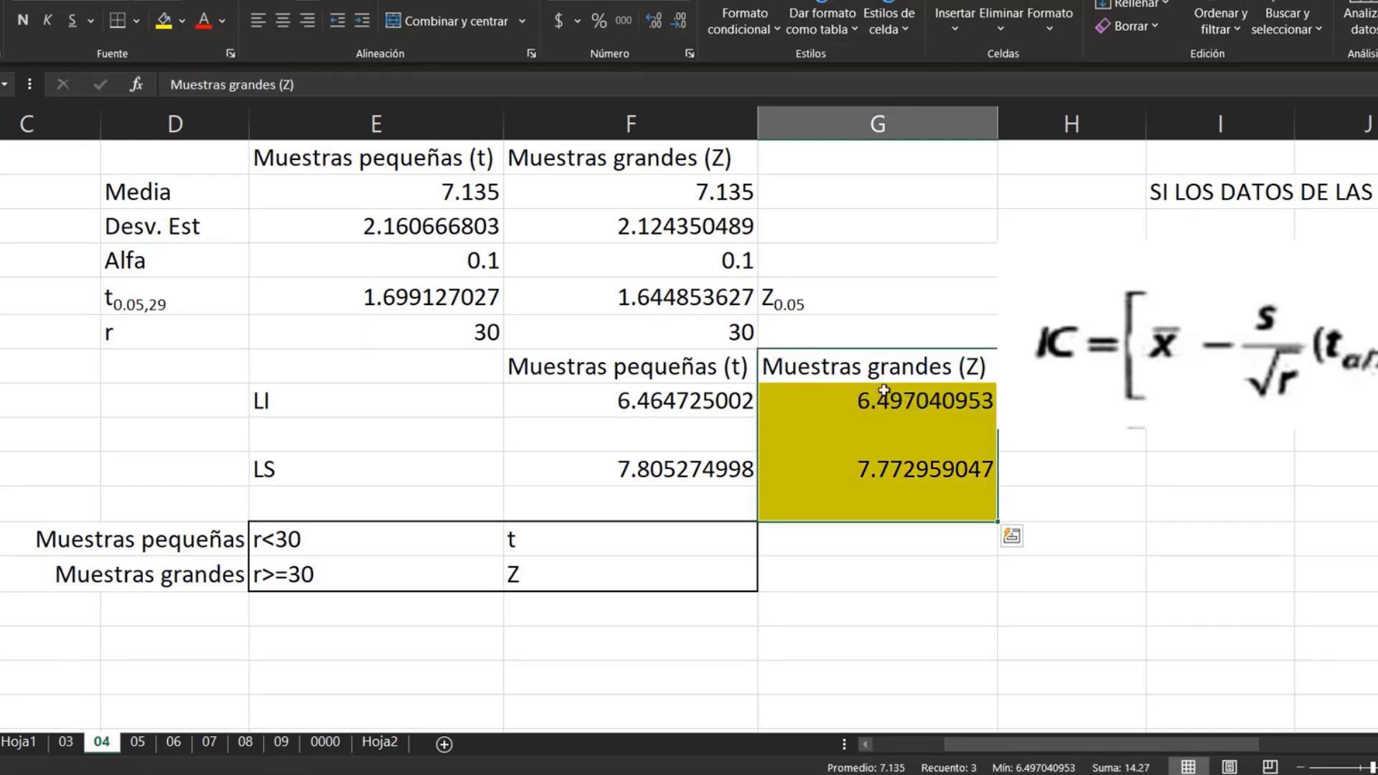
{"action": "left_click_drag", "start_coordinate": [901, 368], "coordinate": [906, 471]}
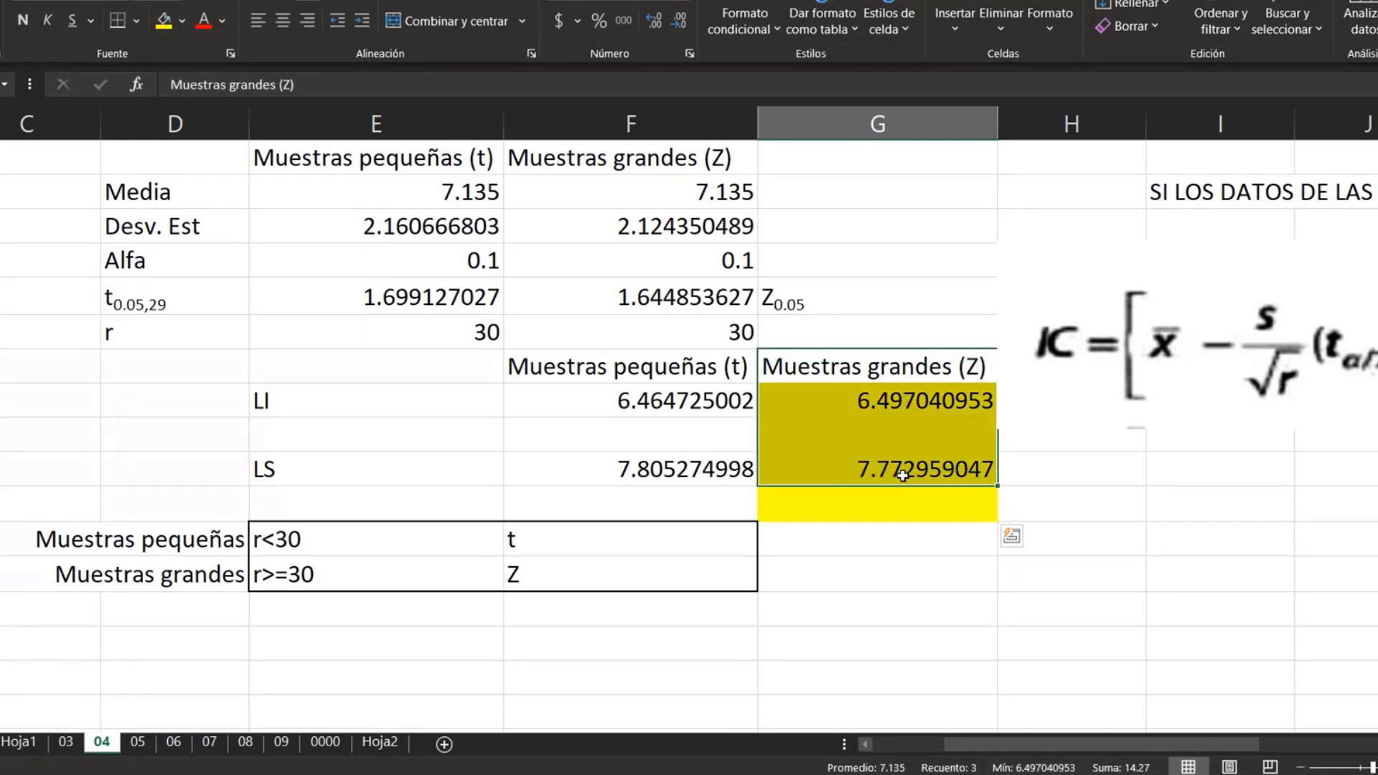
{"action": "left_click", "coordinate": [653, 366]}
{"action": "left_click_drag", "start_coordinate": [653, 366], "coordinate": [649, 418]}
{"action": "left_click", "coordinate": [630, 465]}
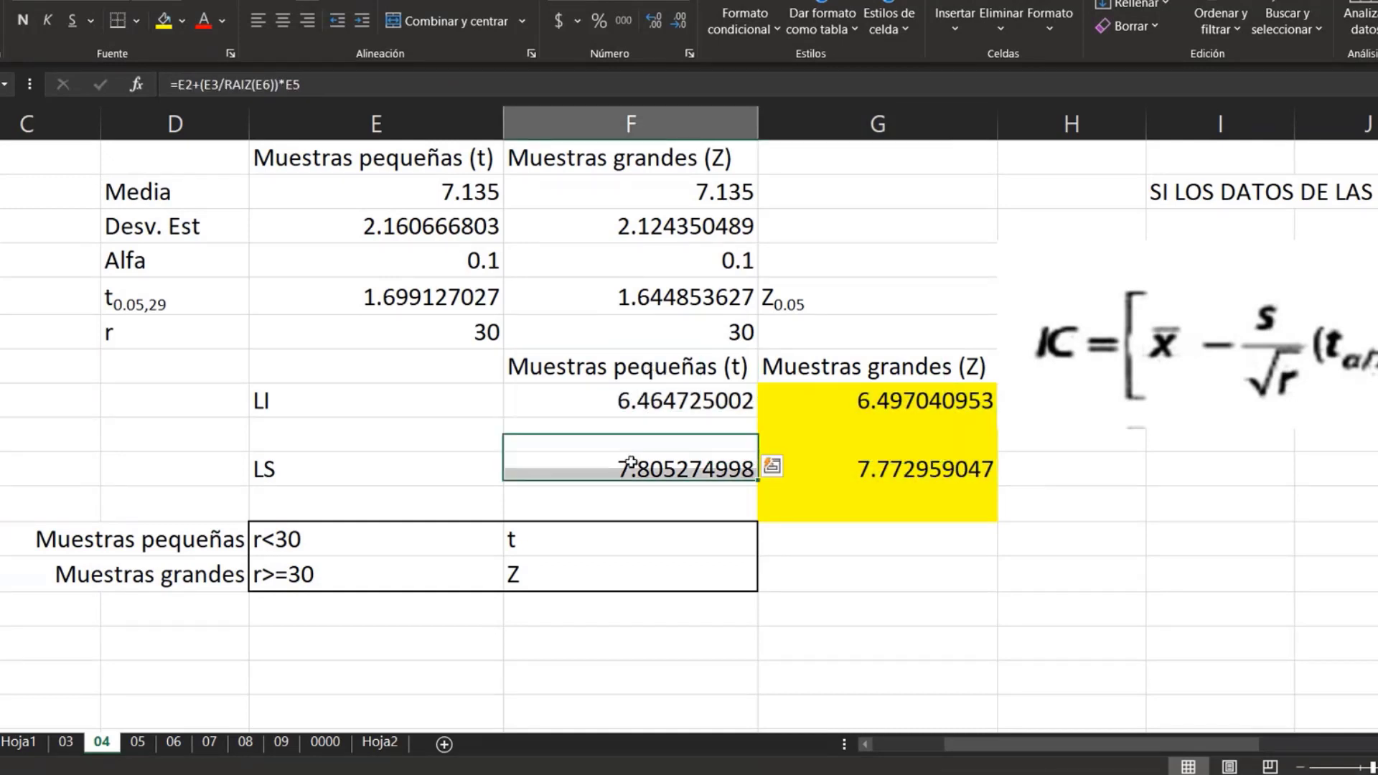
{"action": "left_click_drag", "start_coordinate": [625, 365], "coordinate": [629, 472]}
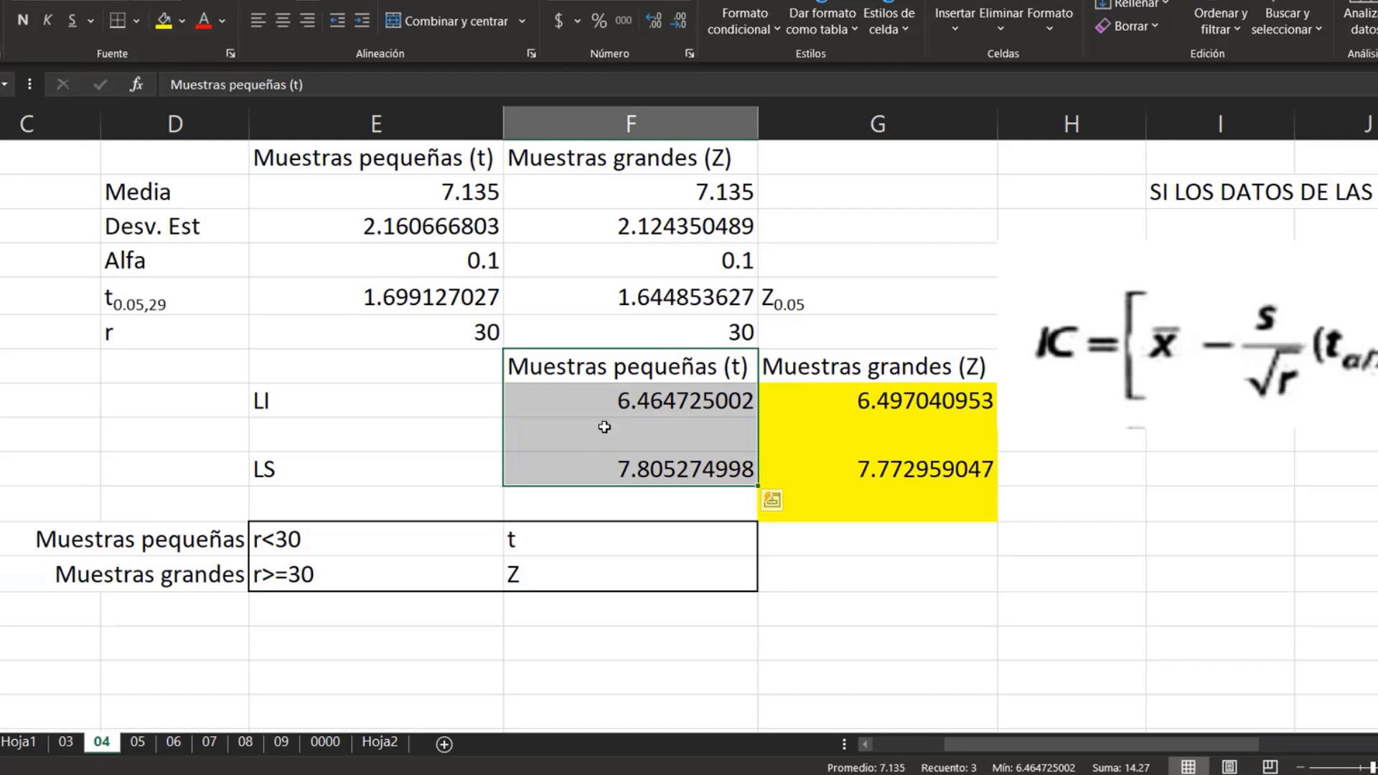
{"action": "left_click", "coordinate": [877, 565]}
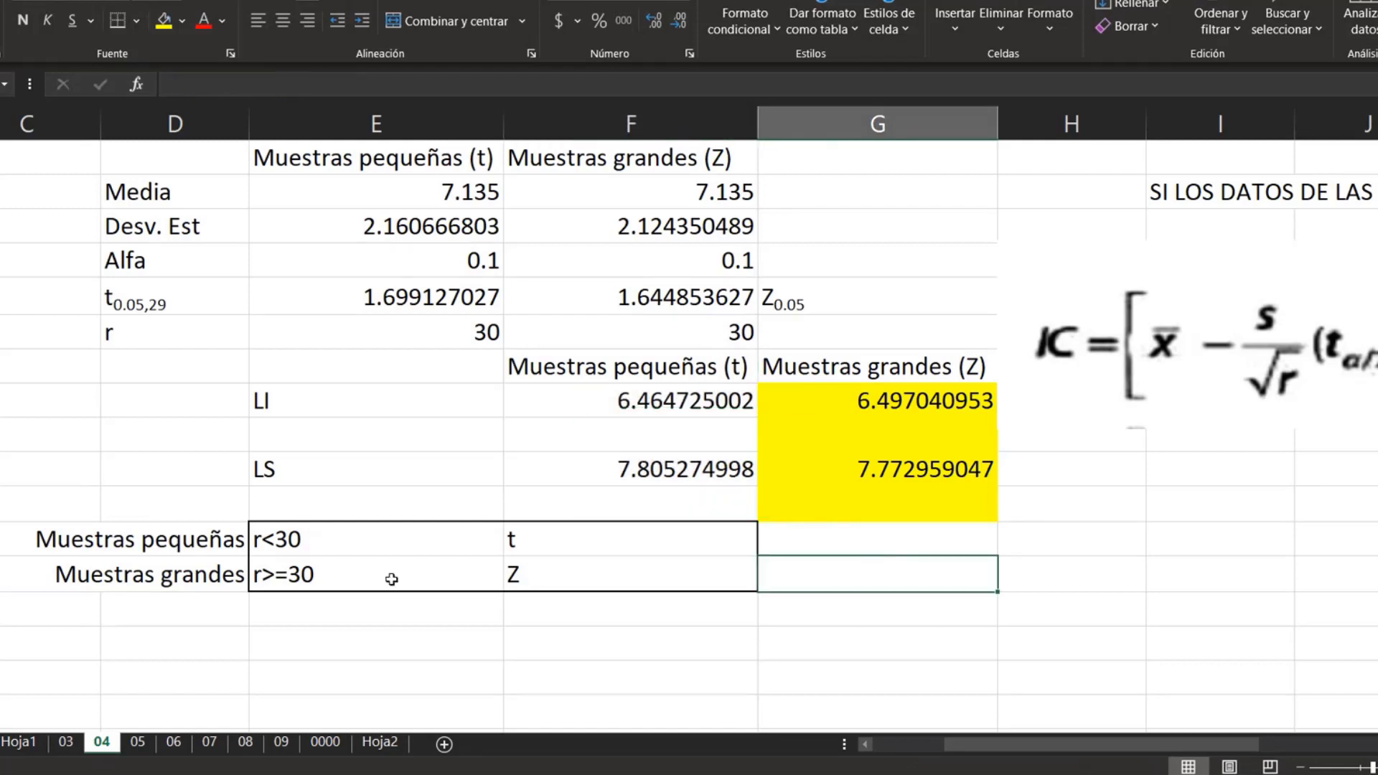
- Check the Z-based LI and LS limits and their formulas in G8 and G10
{"action": "left_click", "coordinate": [789, 639]}
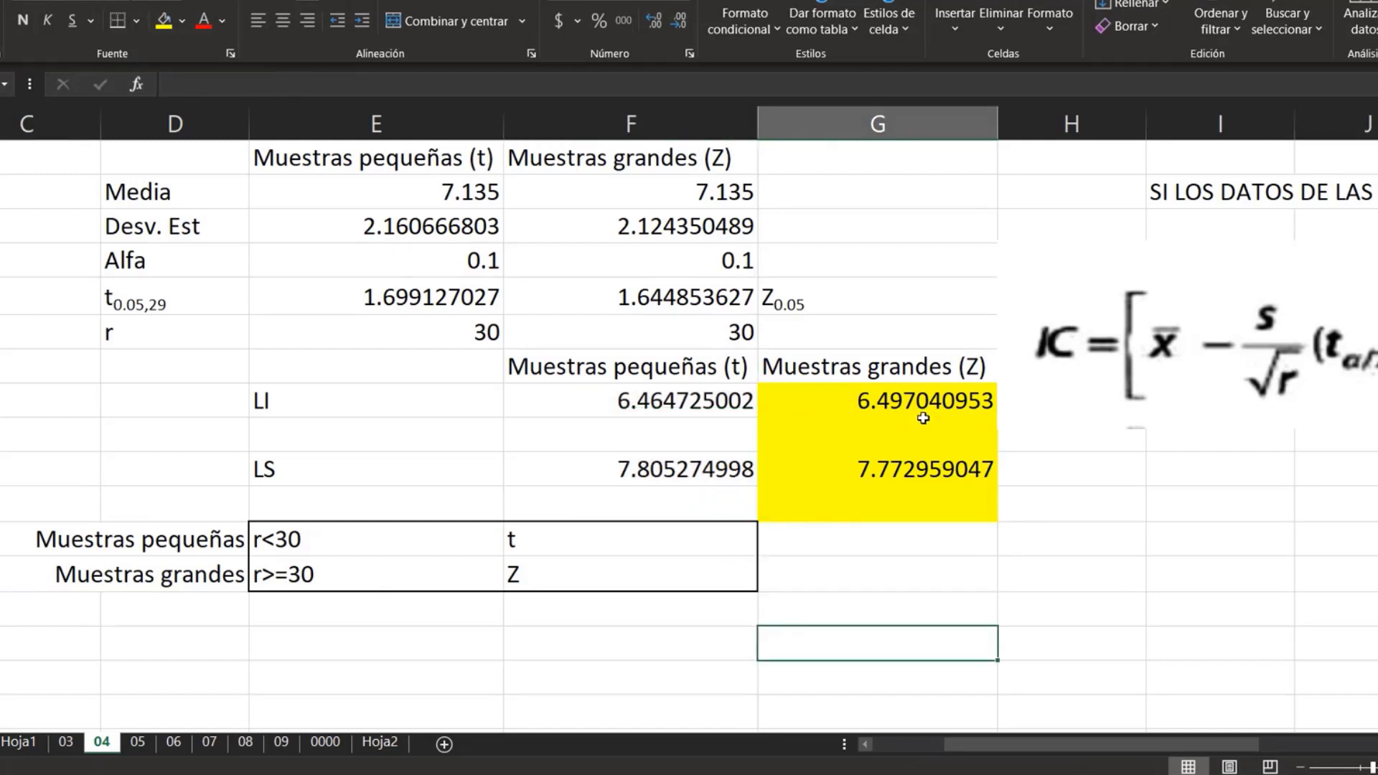
{"action": "left_click", "coordinate": [879, 400]}
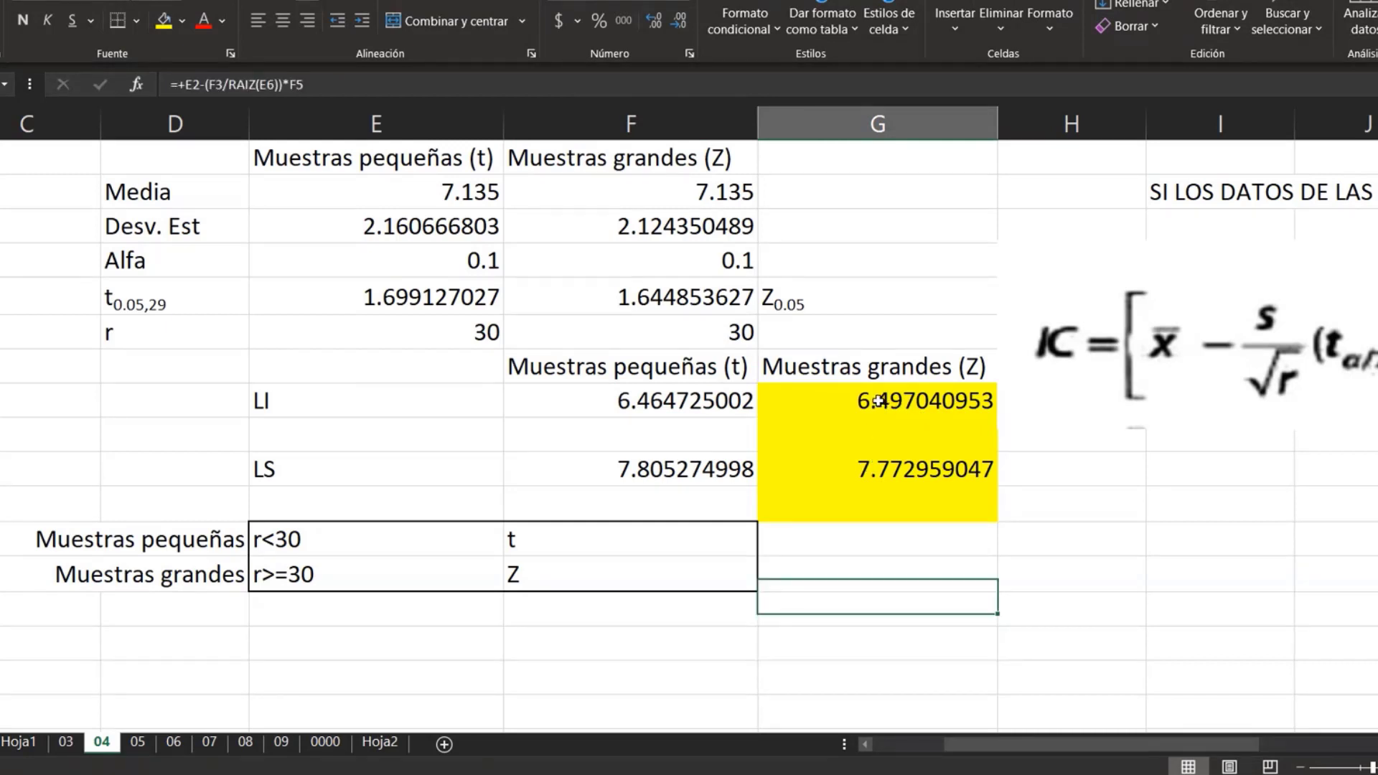
{"action": "key", "text": "Down"}
{"action": "key", "text": "Down"}
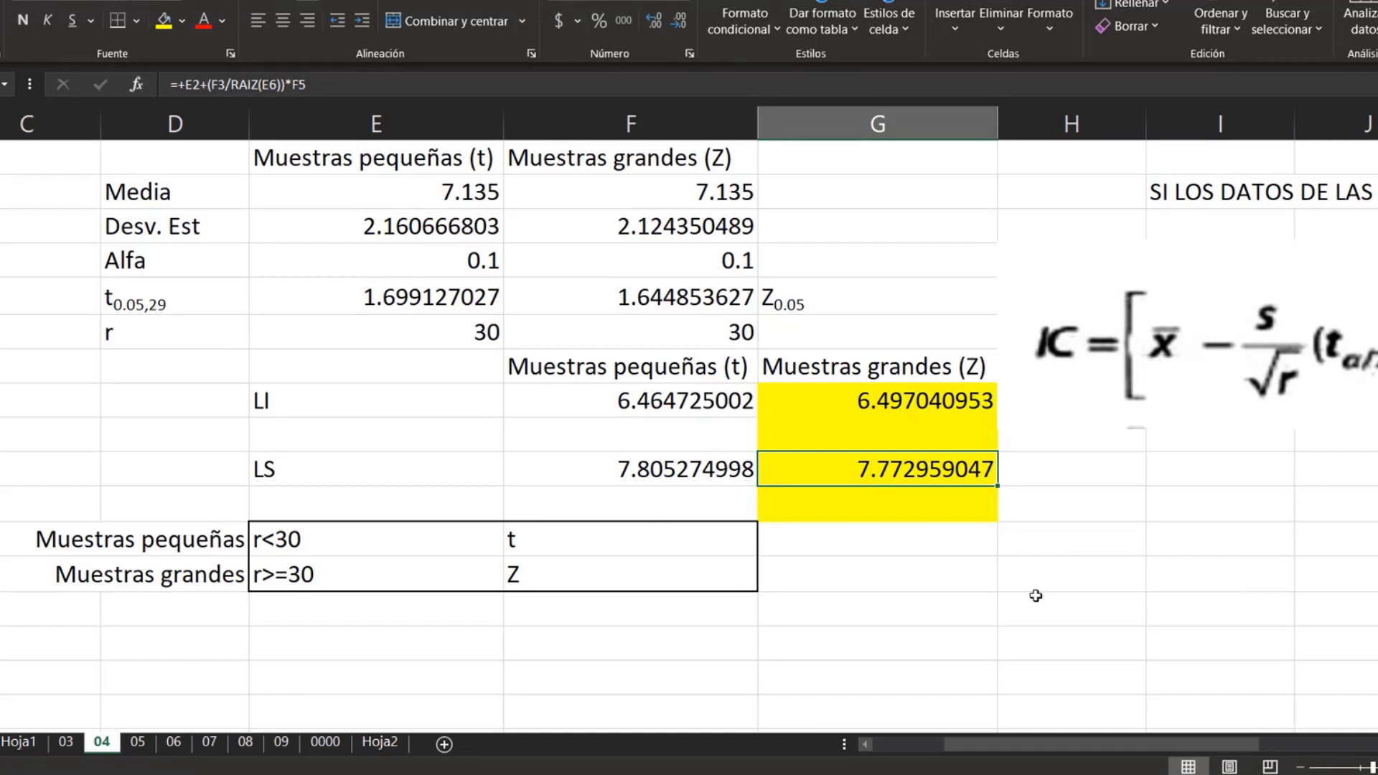
- Examine the Z critical value formula in F5, including the minus sign before DISTR.NORM.ESTAND.INV(E4/2), leaving it unchanged
{"action": "left_click", "coordinate": [667, 400]}
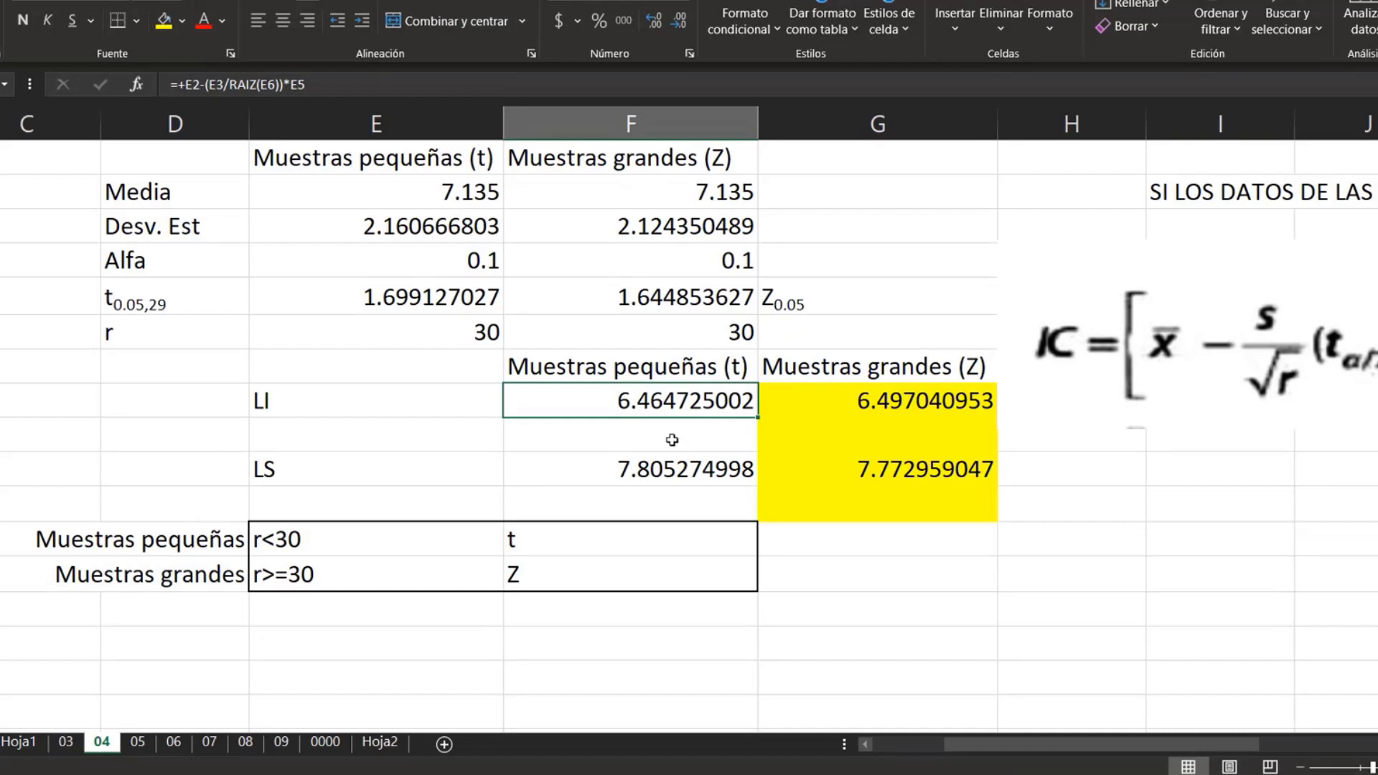
{"action": "left_click", "coordinate": [706, 301]}
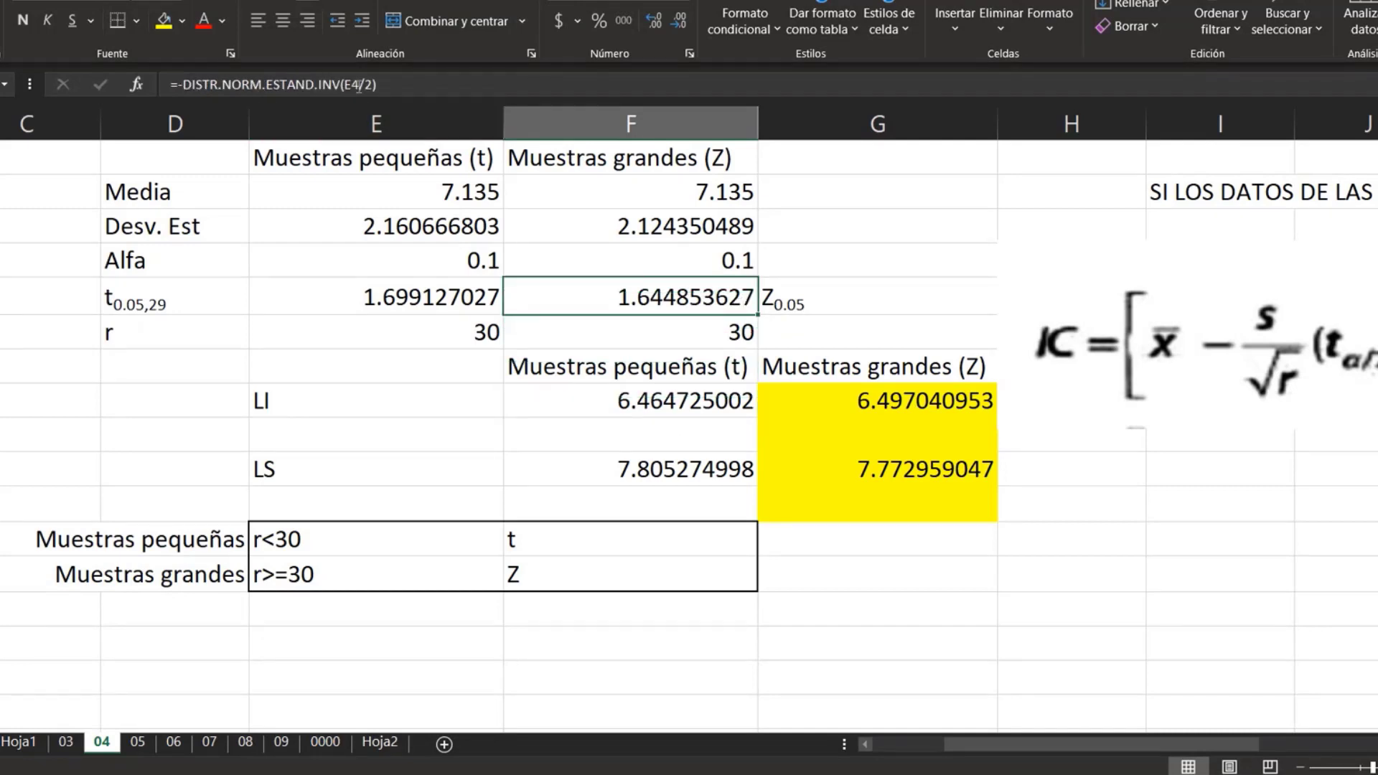
{"action": "key", "text": "F2"}
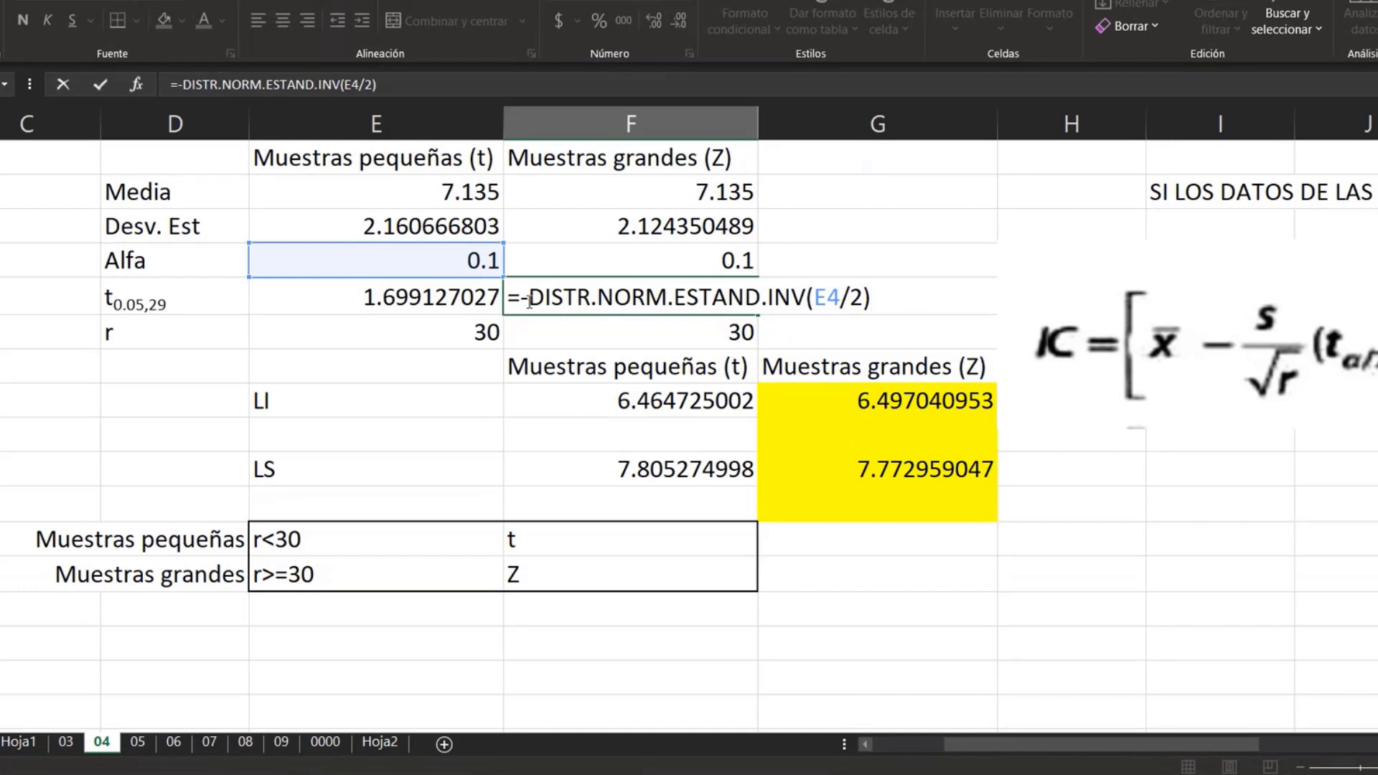
{"action": "key", "text": "Home"}
{"action": "key", "text": "Right"}
{"action": "key", "text": "shift+Right"}
{"action": "key", "text": "Return"}
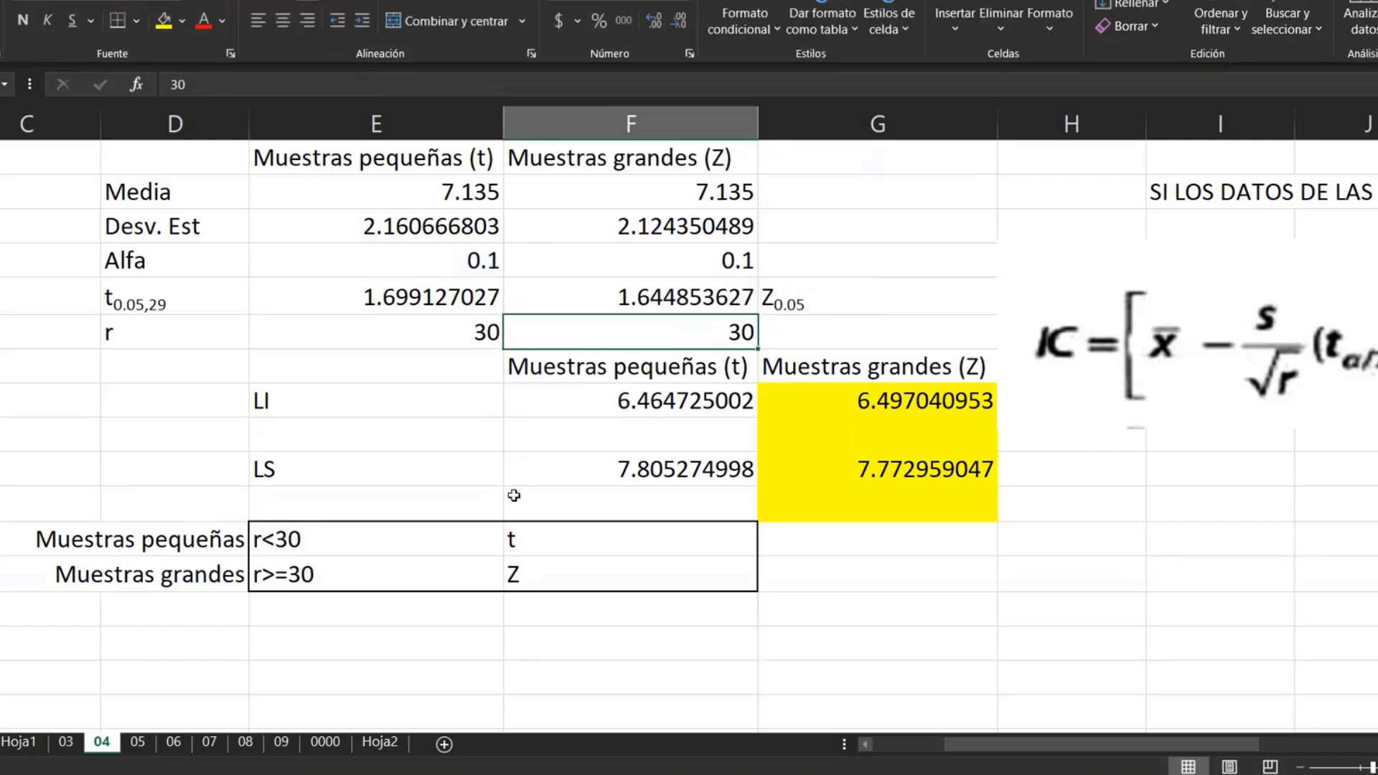
- Review the t-based LI formula in F8 and its referenced cells against the IC formula image
{"action": "left_click", "coordinate": [630, 401]}
{"action": "left_click", "coordinate": [334, 86]}
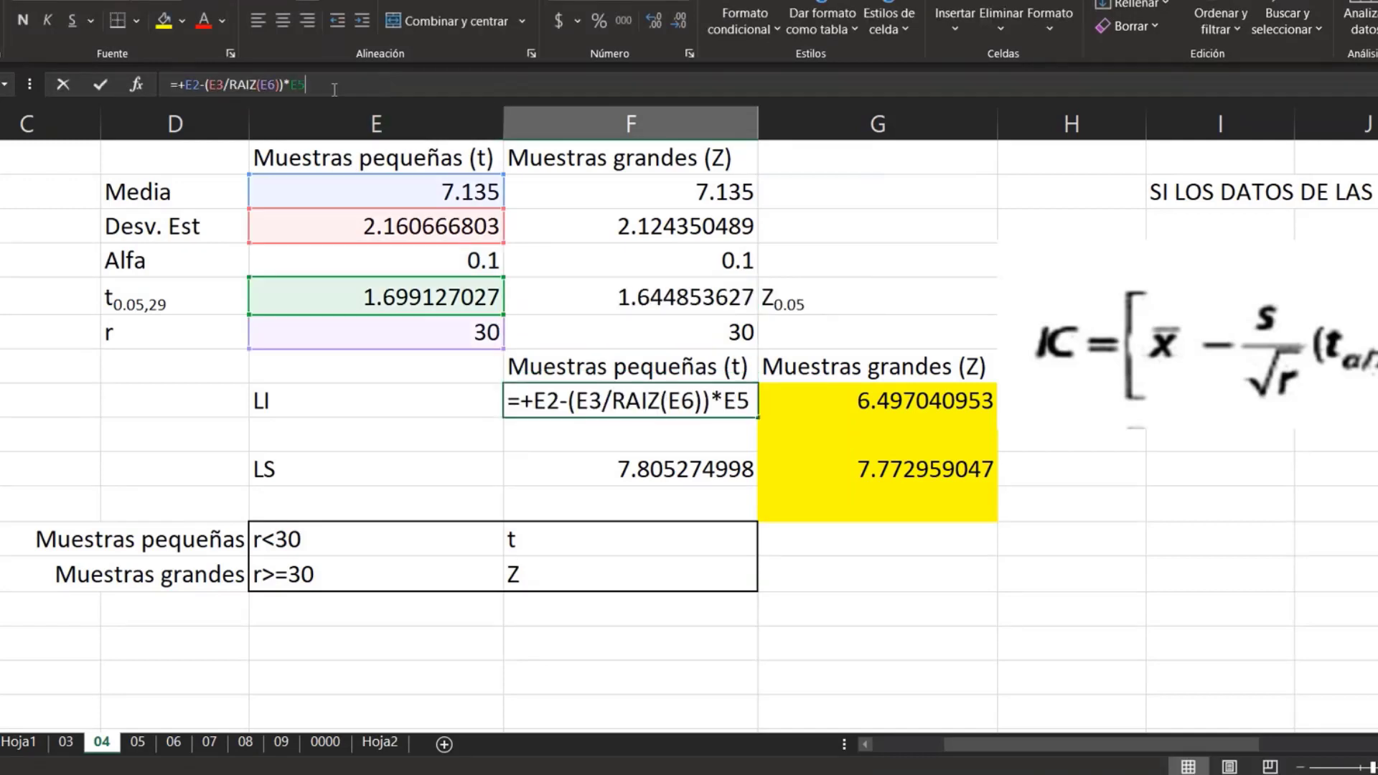
{"action": "double_click", "coordinate": [739, 408]}
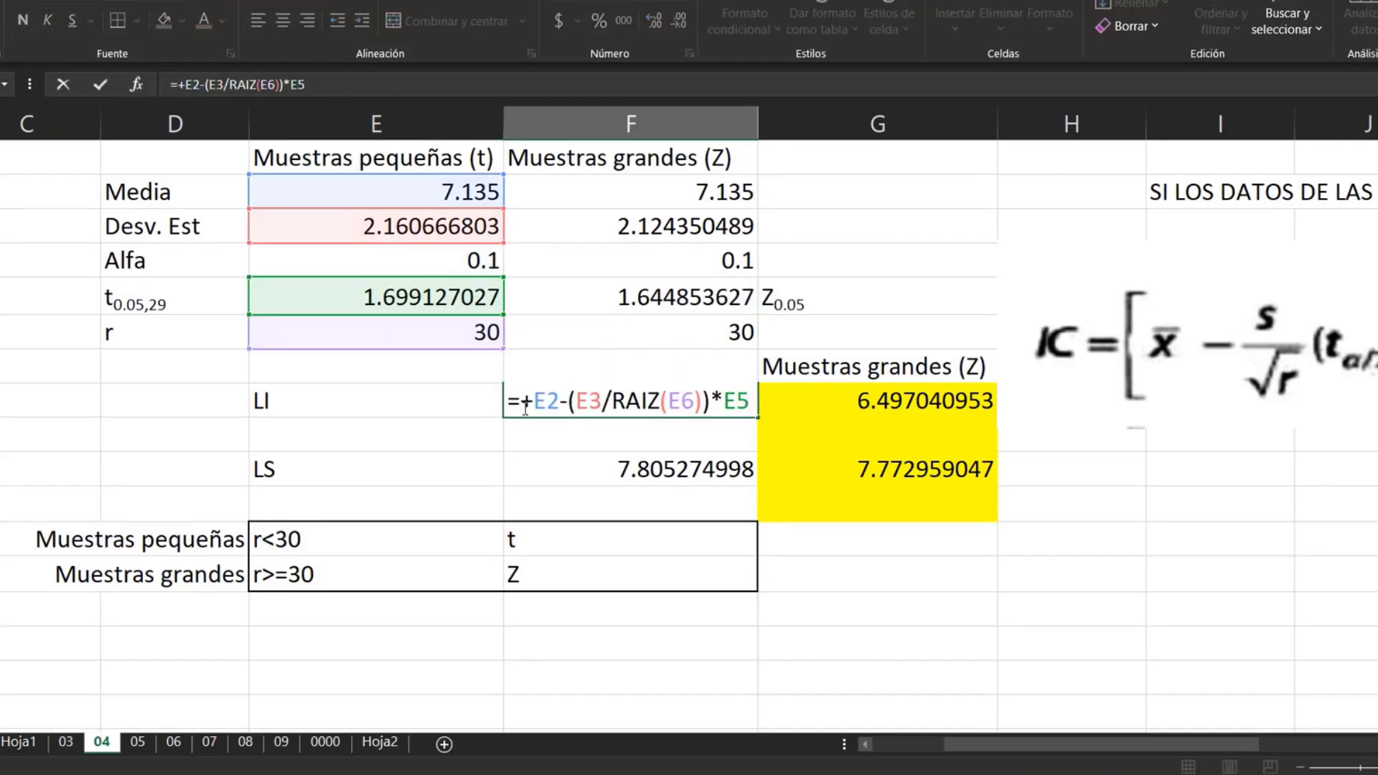
{"action": "left_click", "coordinate": [709, 408]}
{"action": "left_click", "coordinate": [1299, 373]}
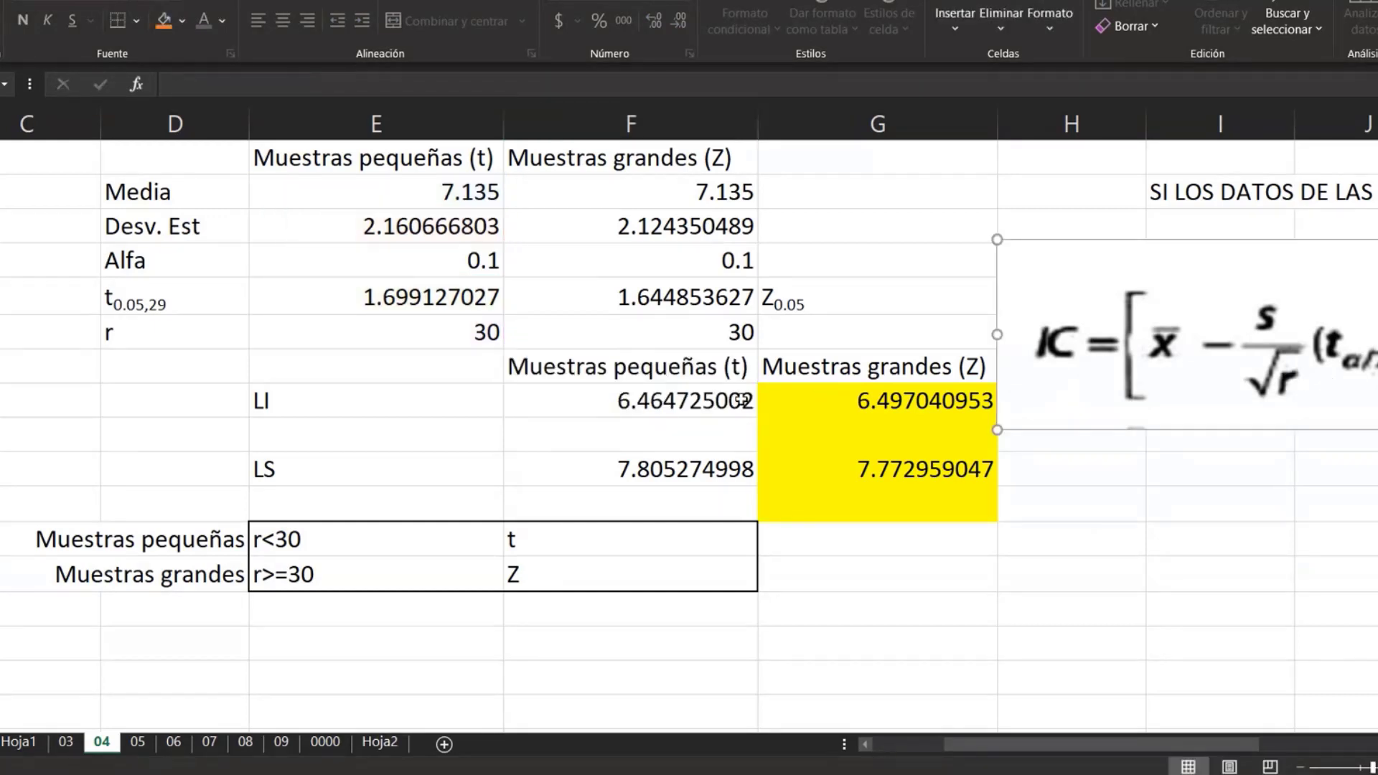
- Inspect the Z-based LI formula in G8, focusing on its margin term (F3/RAIZ(E6))*F5
{"action": "left_click", "coordinate": [811, 402]}
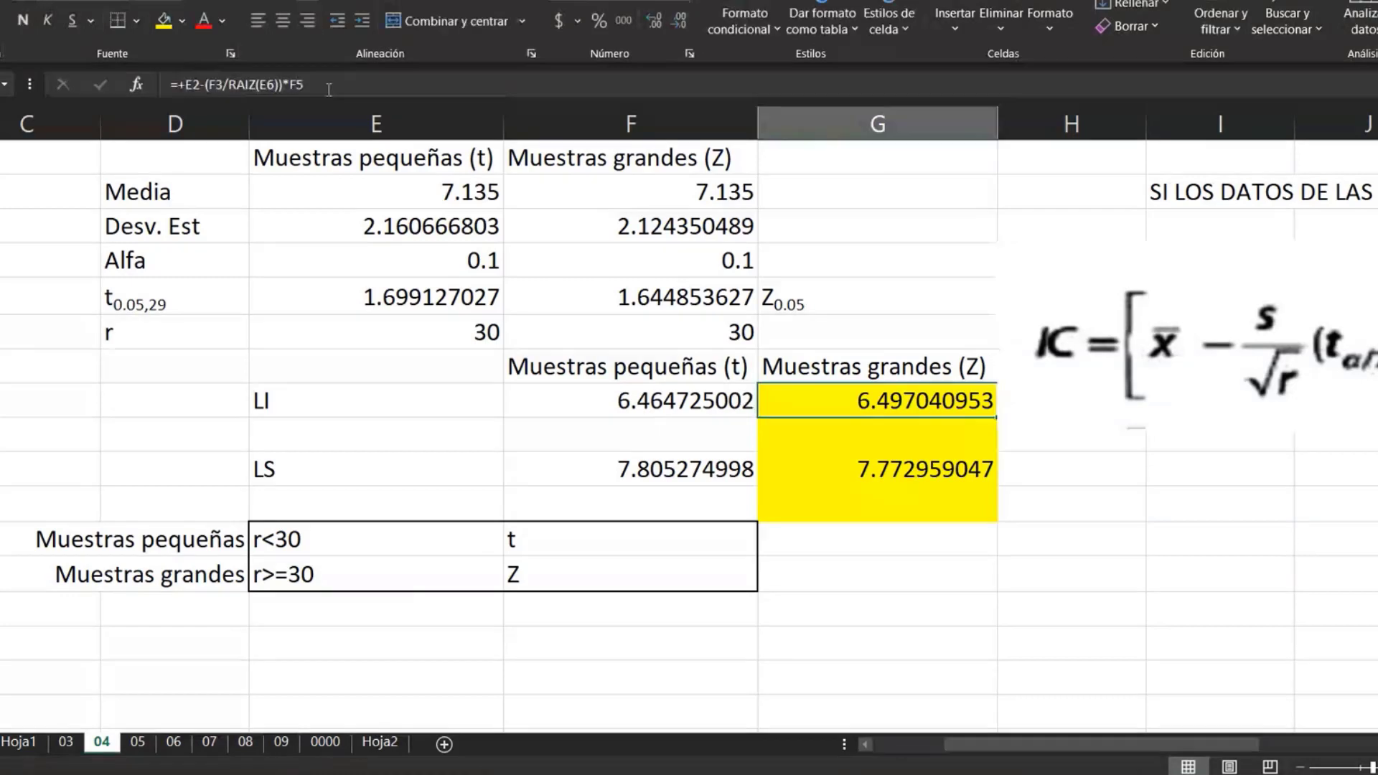
{"action": "left_click", "coordinate": [452, 84]}
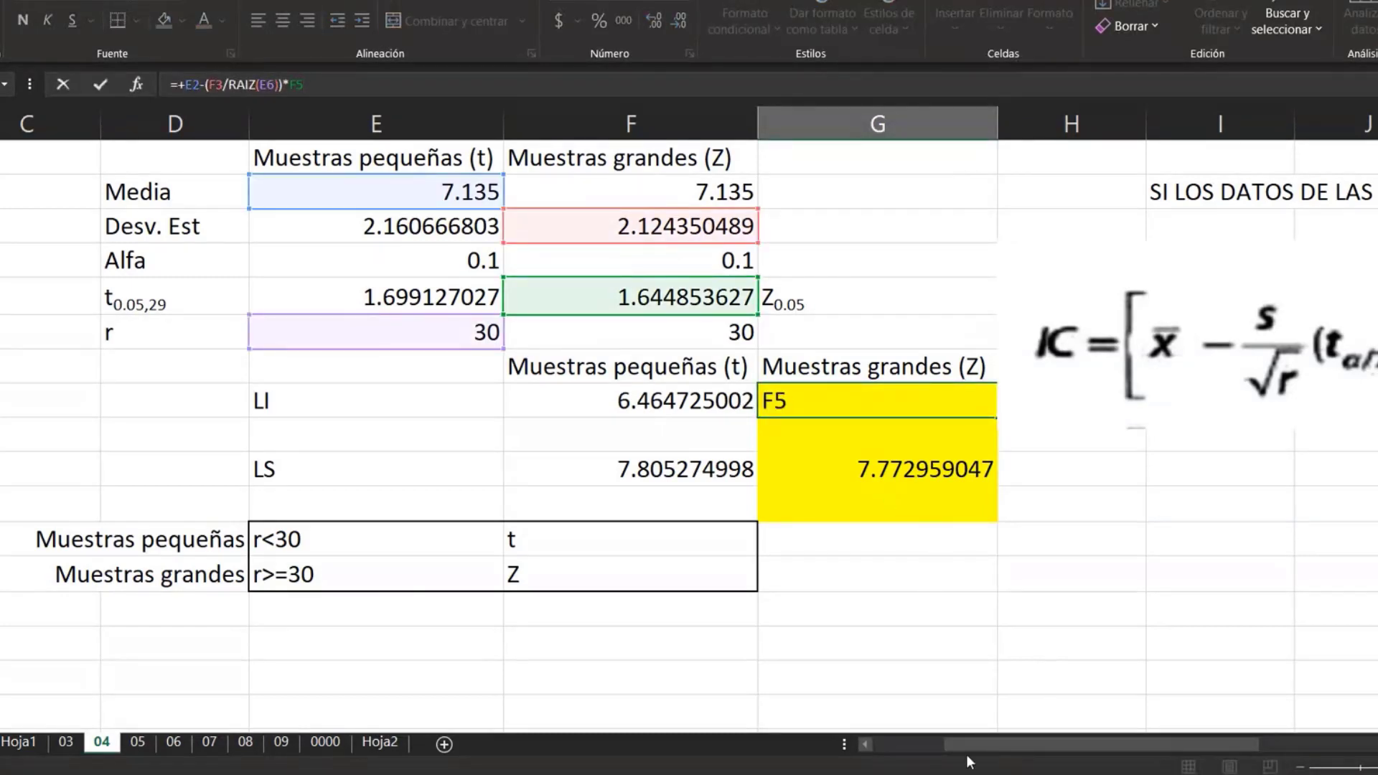
{"action": "left_click", "coordinate": [1036, 746]}
{"action": "left_click", "coordinate": [861, 401]}
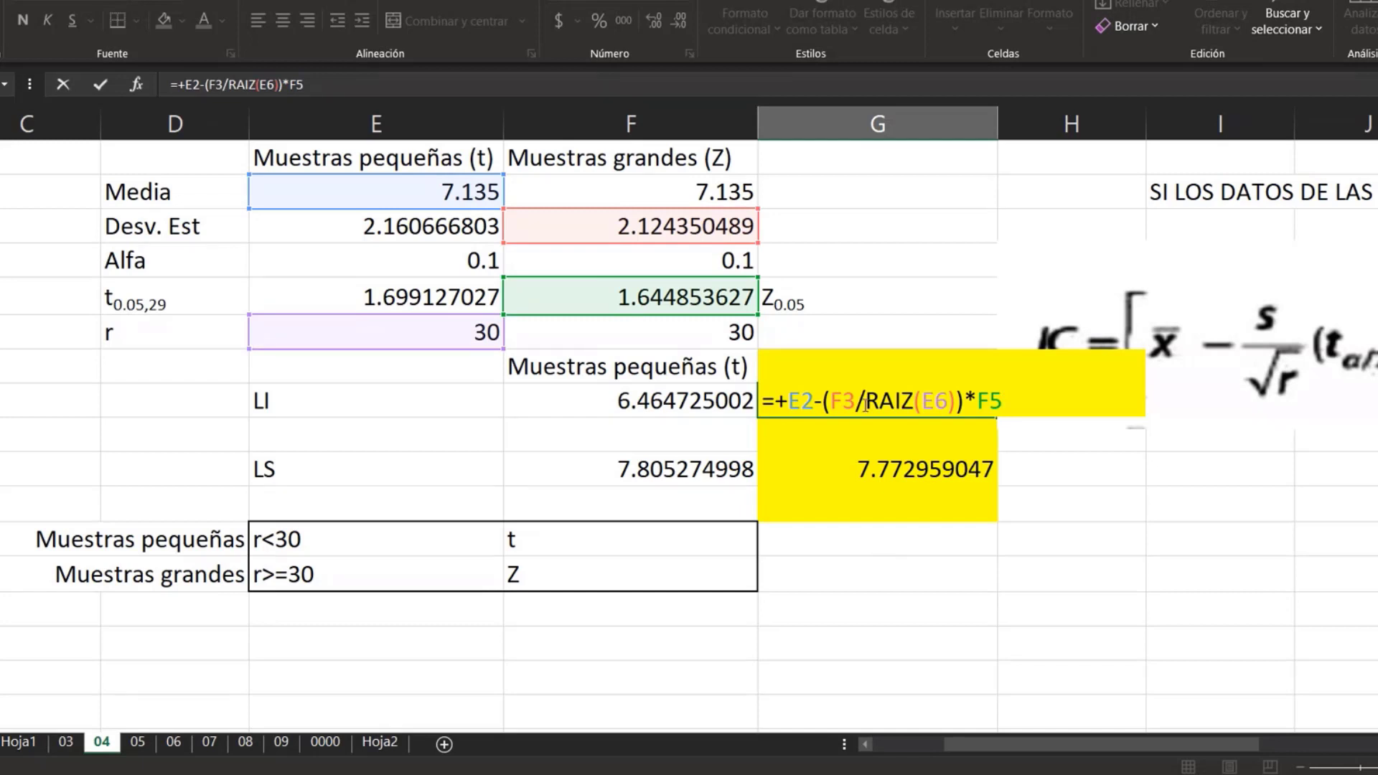
{"action": "double_click", "coordinate": [981, 401]}
{"action": "left_click_drag", "start_coordinate": [982, 401], "coordinate": [819, 404]}
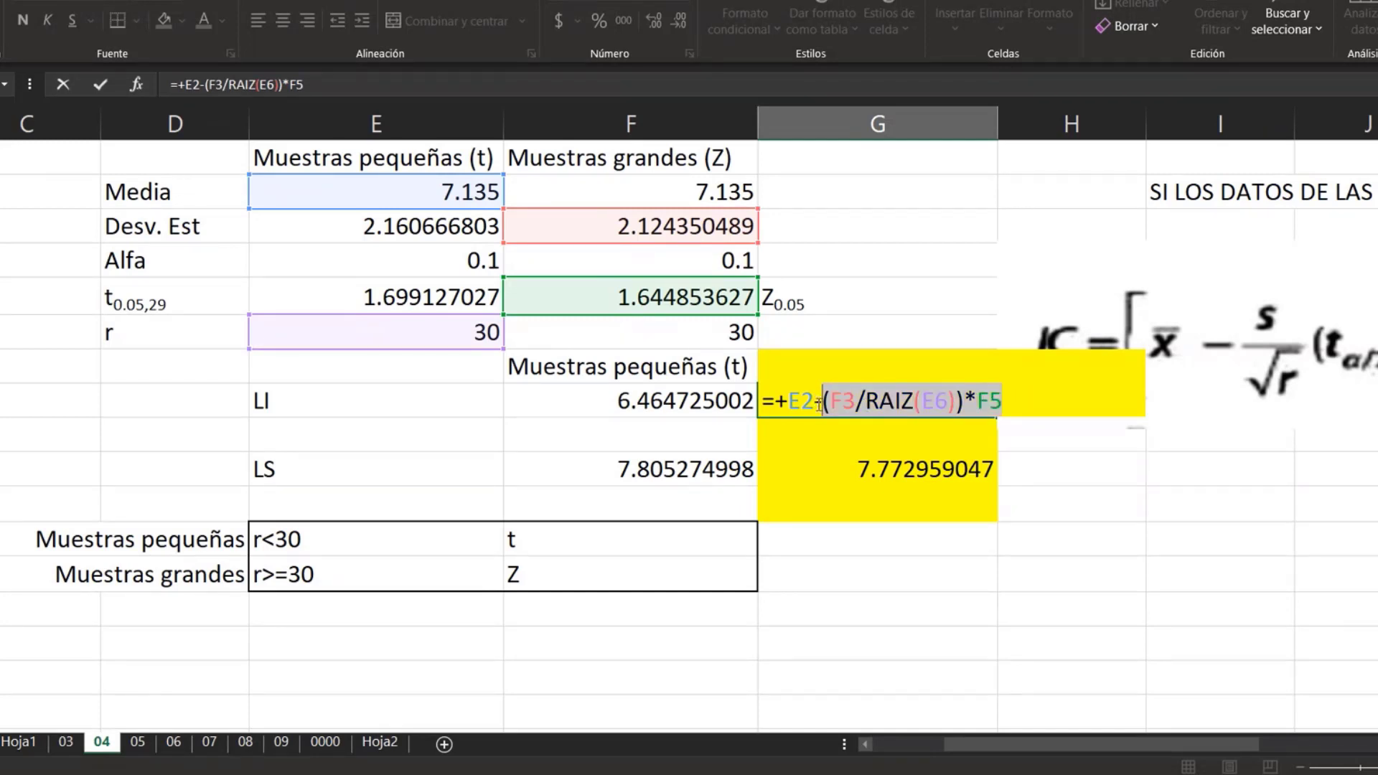
- Inspect the mean reference and minus sign in the G8 formula, and leave the cell without saving any edit
{"action": "left_click", "coordinate": [816, 403]}
{"action": "double_click", "coordinate": [815, 403]}
{"action": "left_click", "coordinate": [822, 401]}
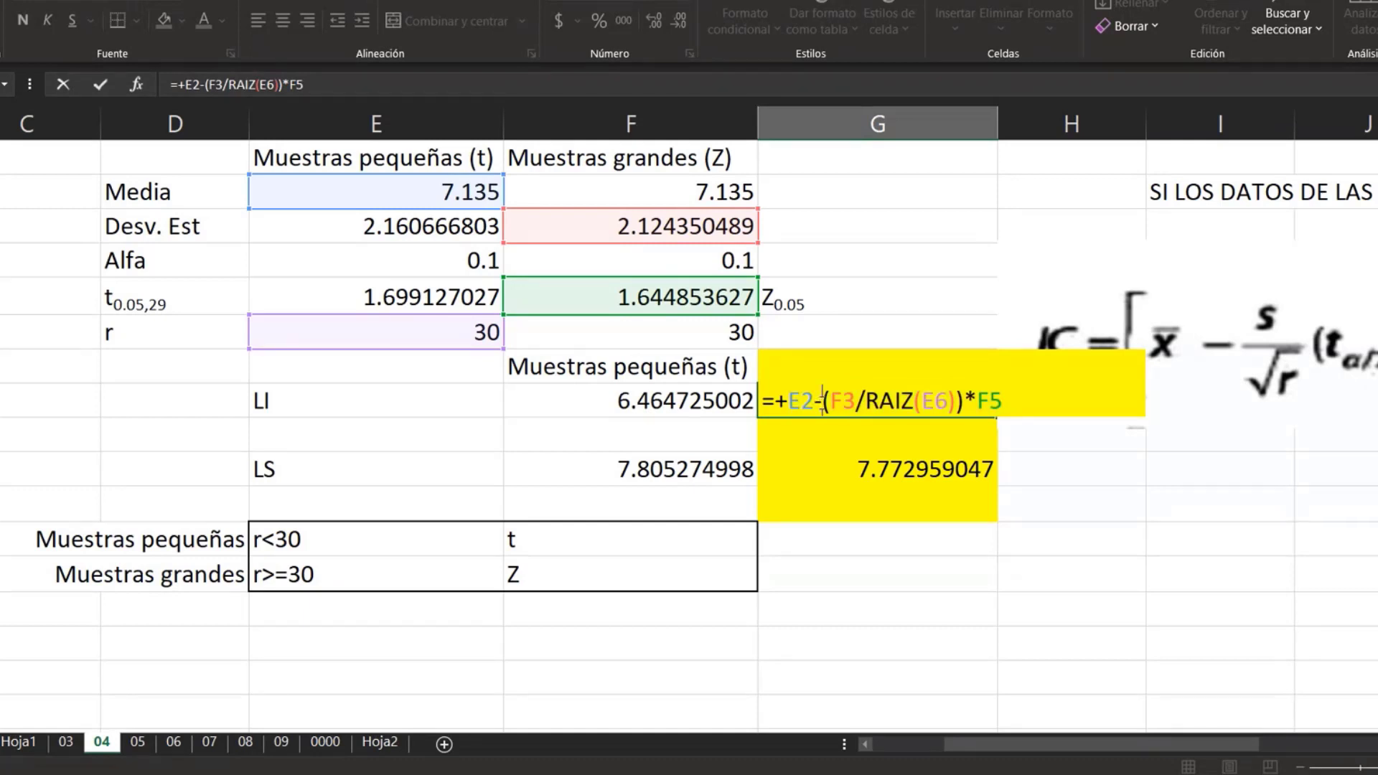
{"action": "double_click", "coordinate": [820, 403]}
{"action": "left_click", "coordinate": [823, 403]}
{"action": "double_click", "coordinate": [822, 402]}
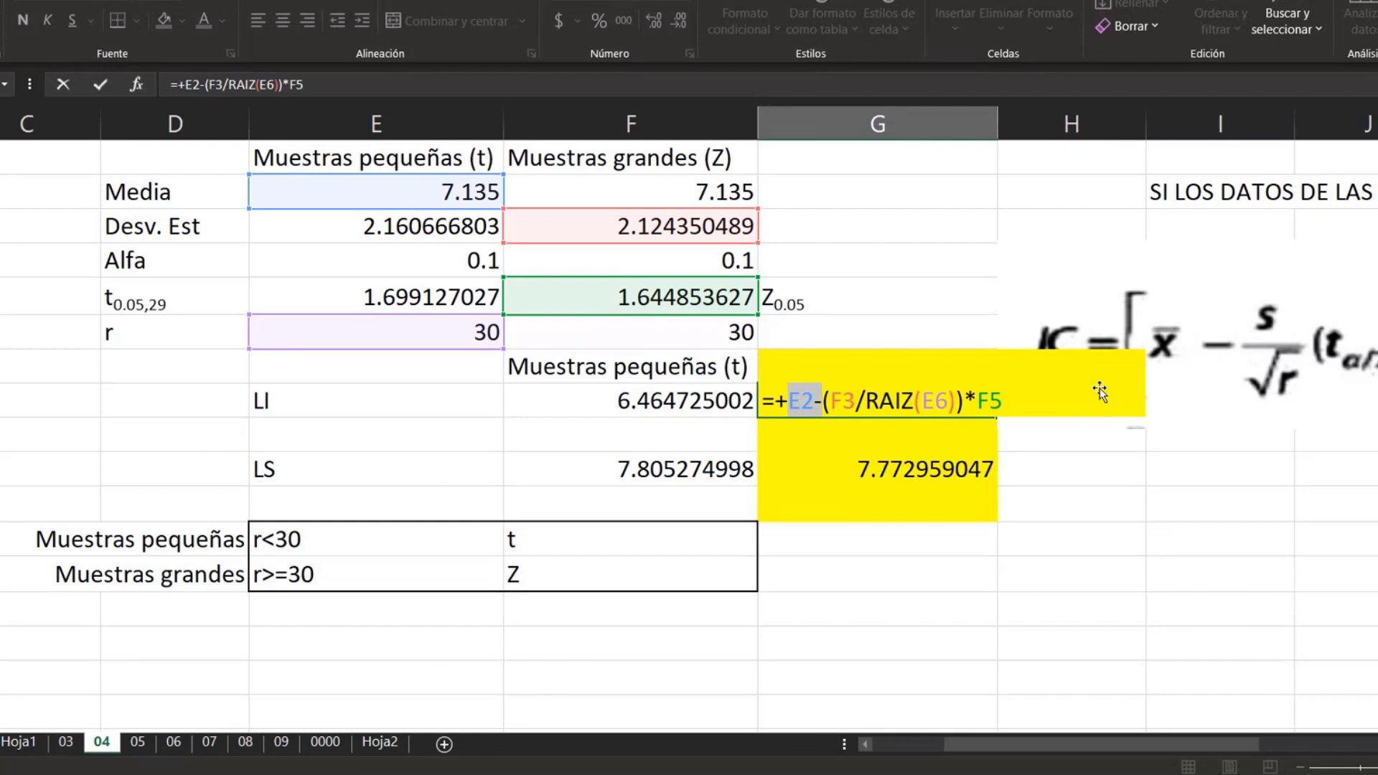
{"action": "left_click", "coordinate": [1079, 536]}
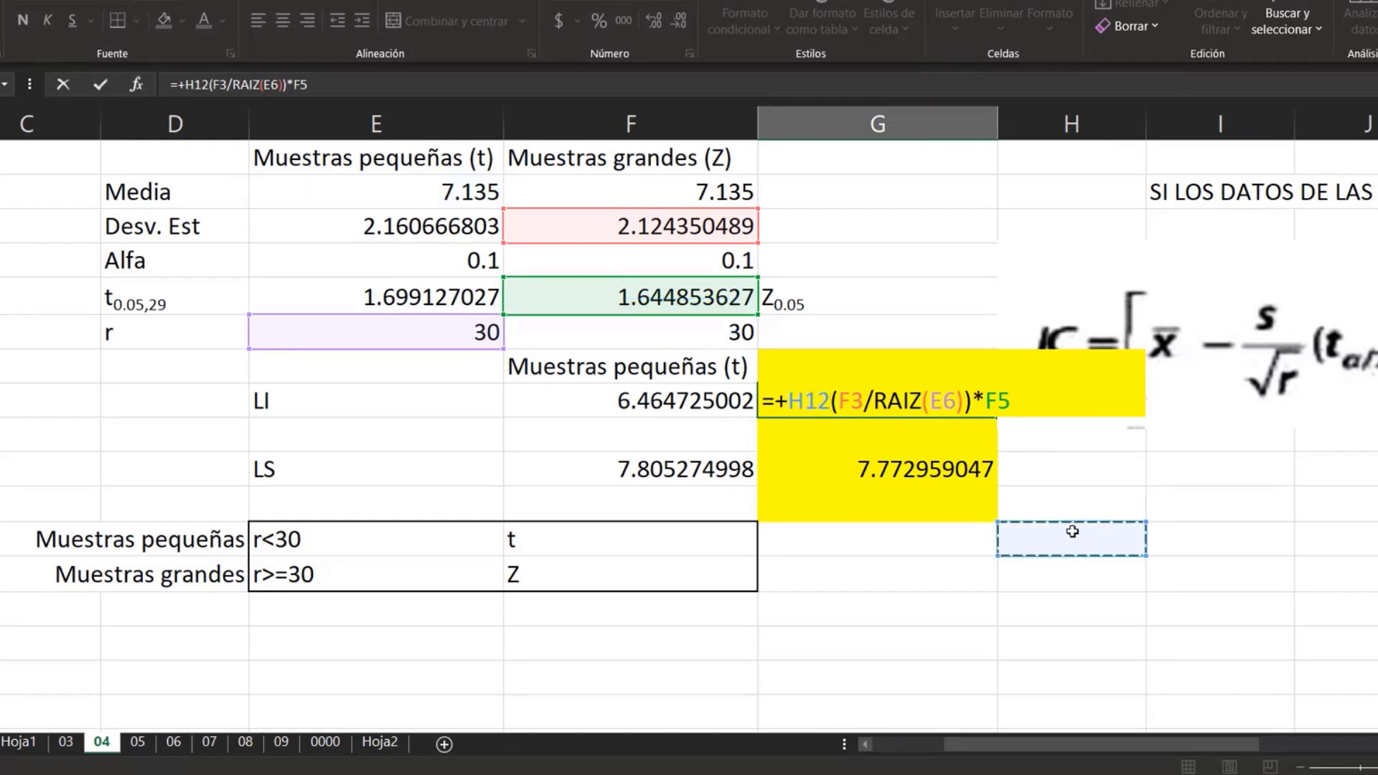
{"action": "key", "text": "Escape"}
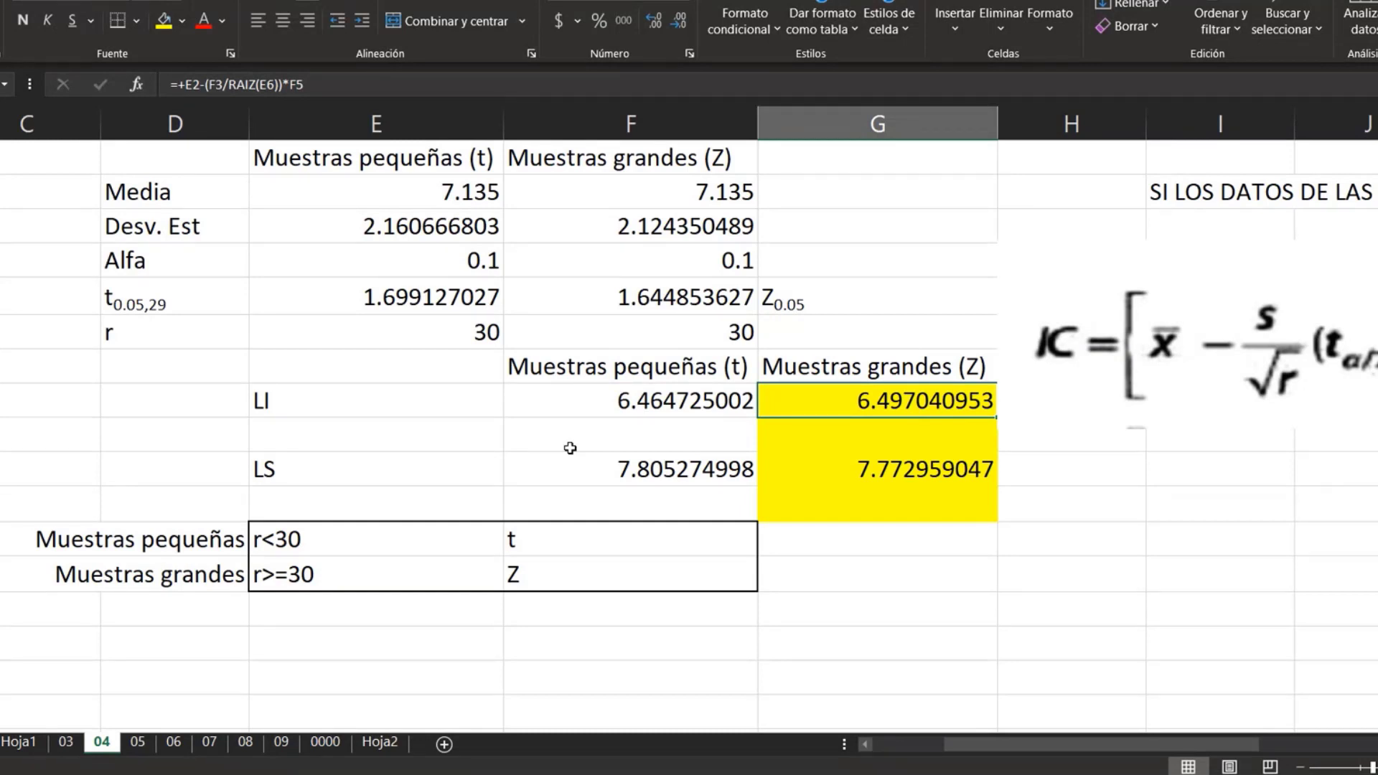
- Review the number of replicas r and the small-sample (t) interval limits LI and LS in F8:F10
{"action": "left_click", "coordinate": [152, 337]}
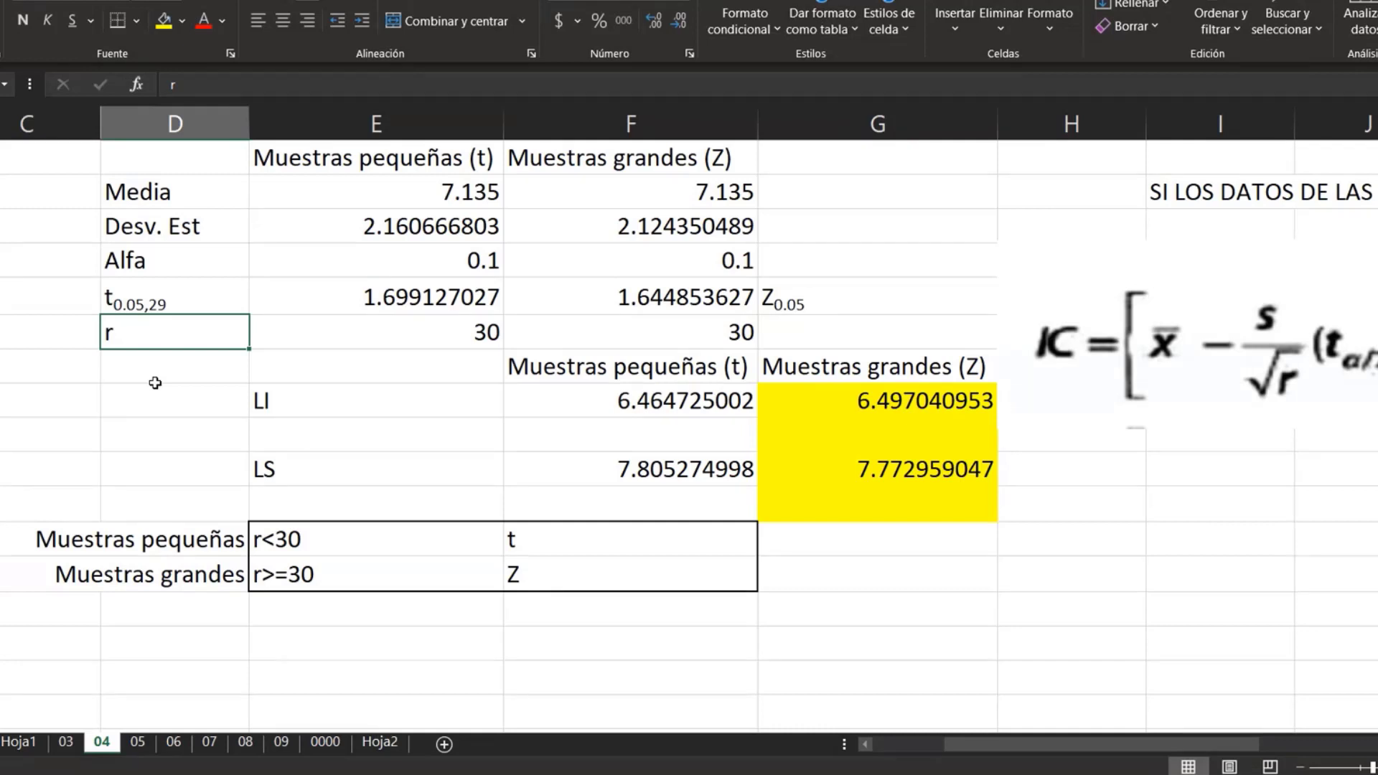
{"action": "left_click", "coordinate": [106, 432]}
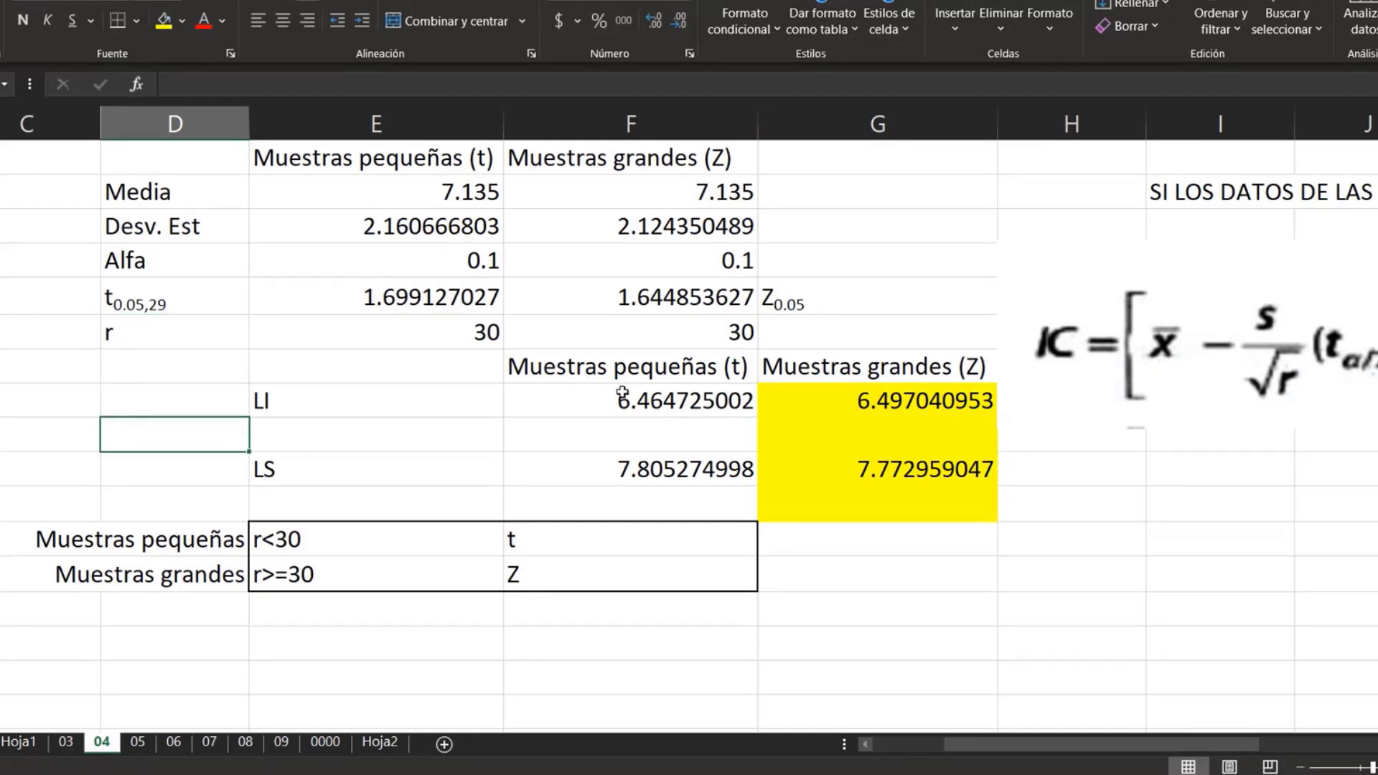
{"action": "left_click_drag", "start_coordinate": [621, 393], "coordinate": [621, 484]}
{"action": "left_click_drag", "start_coordinate": [673, 401], "coordinate": [659, 471]}
{"action": "left_click_drag", "start_coordinate": [683, 398], "coordinate": [722, 472]}
{"action": "left_click_drag", "start_coordinate": [670, 399], "coordinate": [666, 454]}
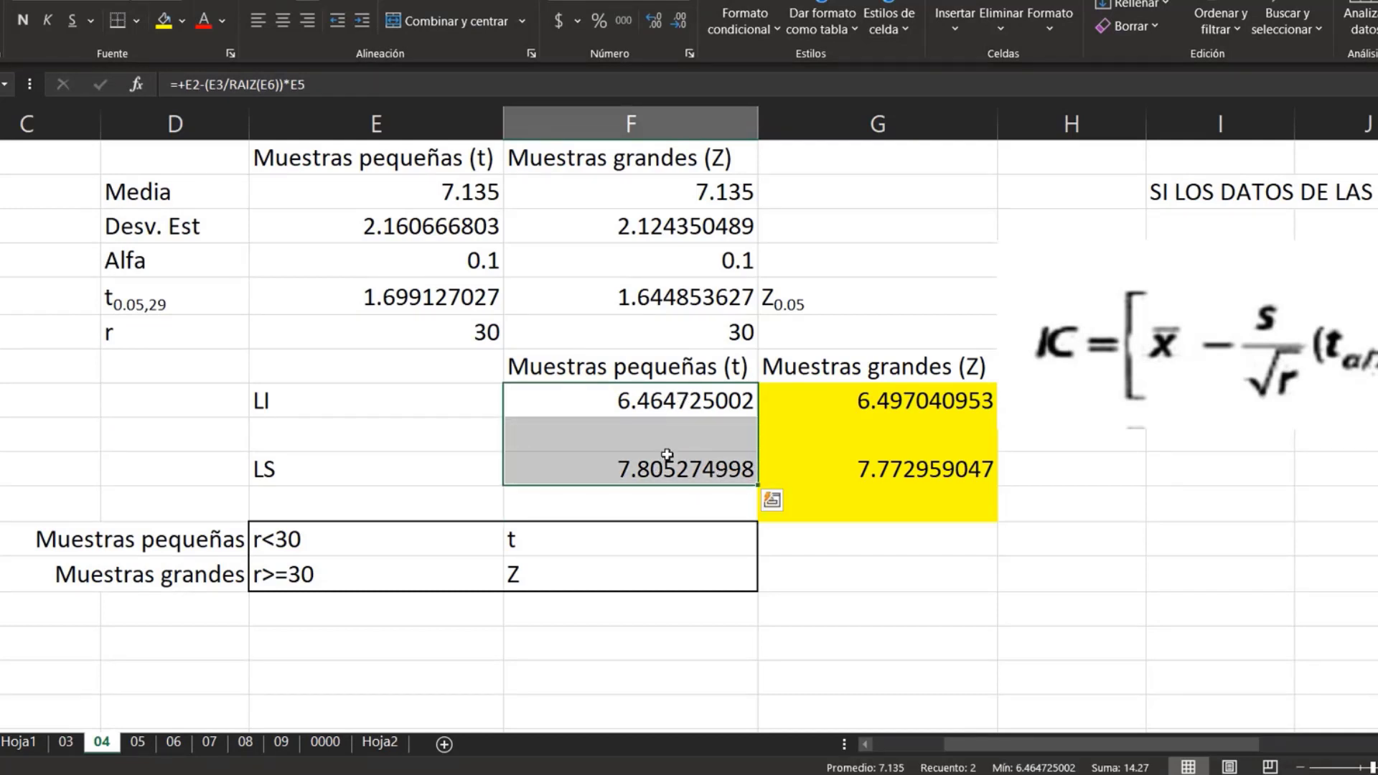
{"action": "left_click", "coordinate": [657, 407]}
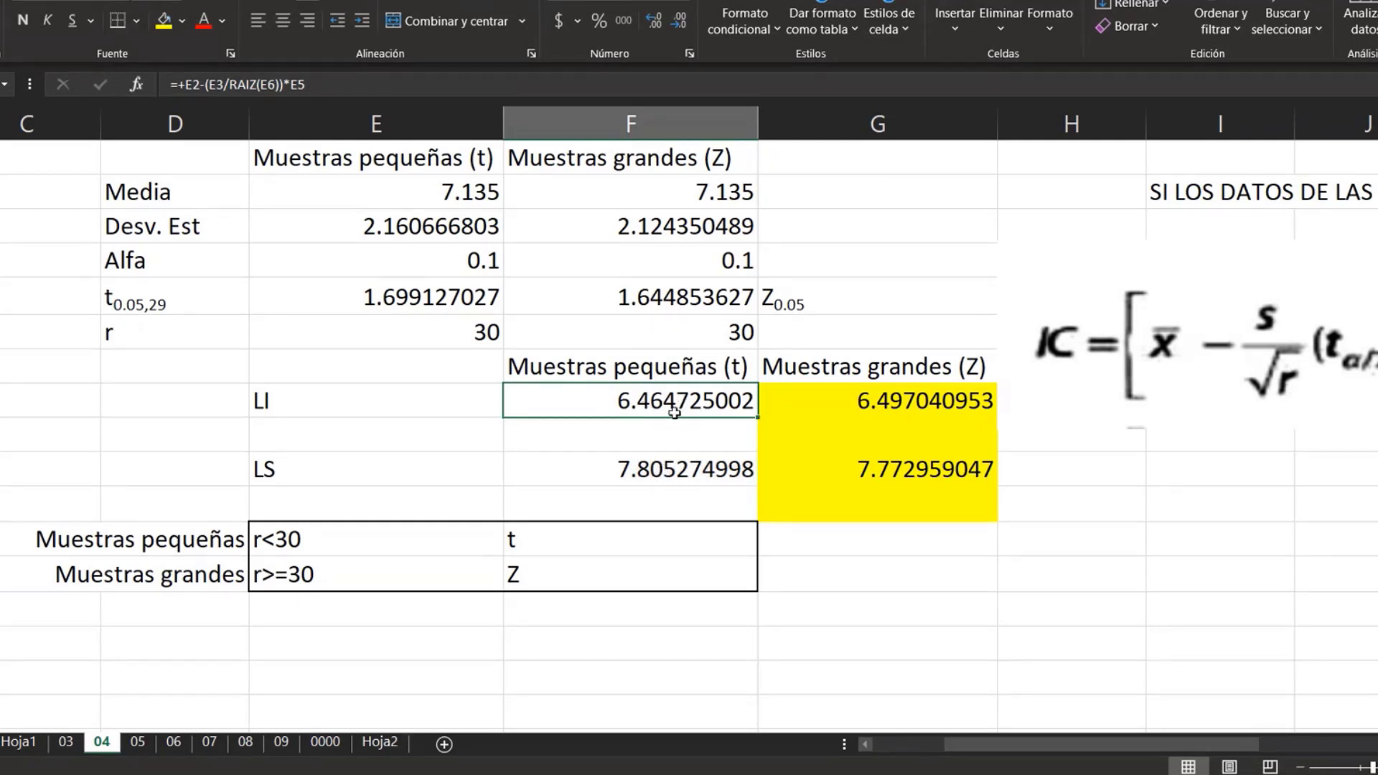
{"action": "left_click", "coordinate": [661, 448]}
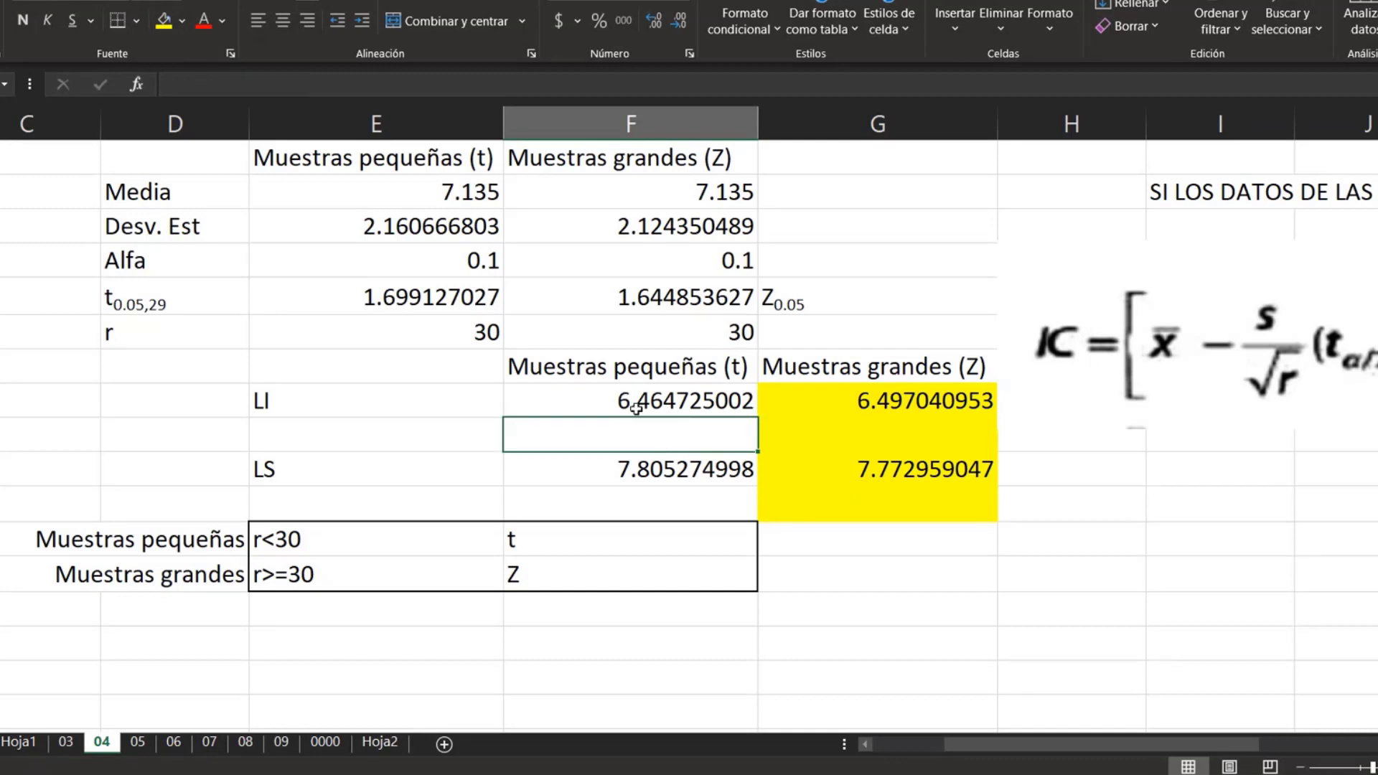
{"action": "left_click", "coordinate": [641, 404]}
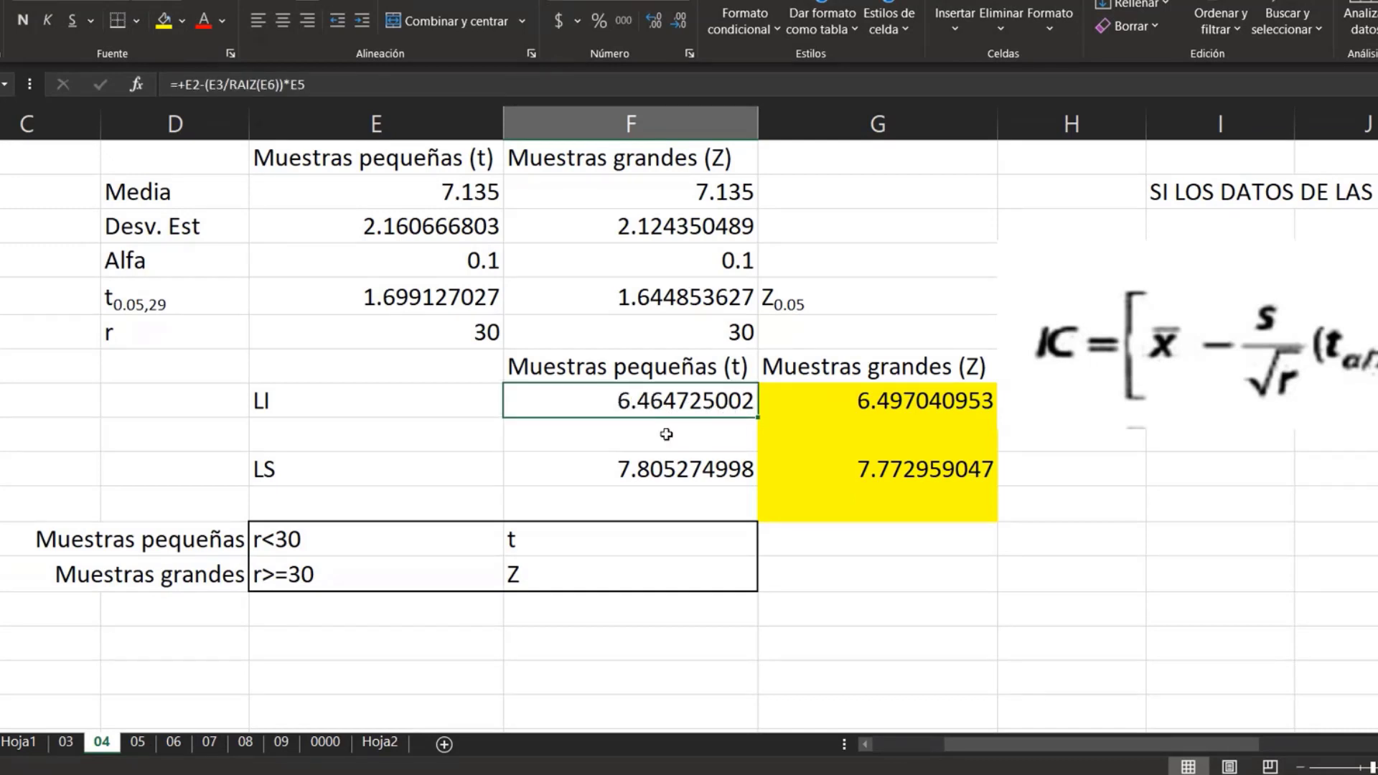
{"action": "left_click", "coordinate": [662, 459]}
{"action": "left_click", "coordinate": [659, 432]}
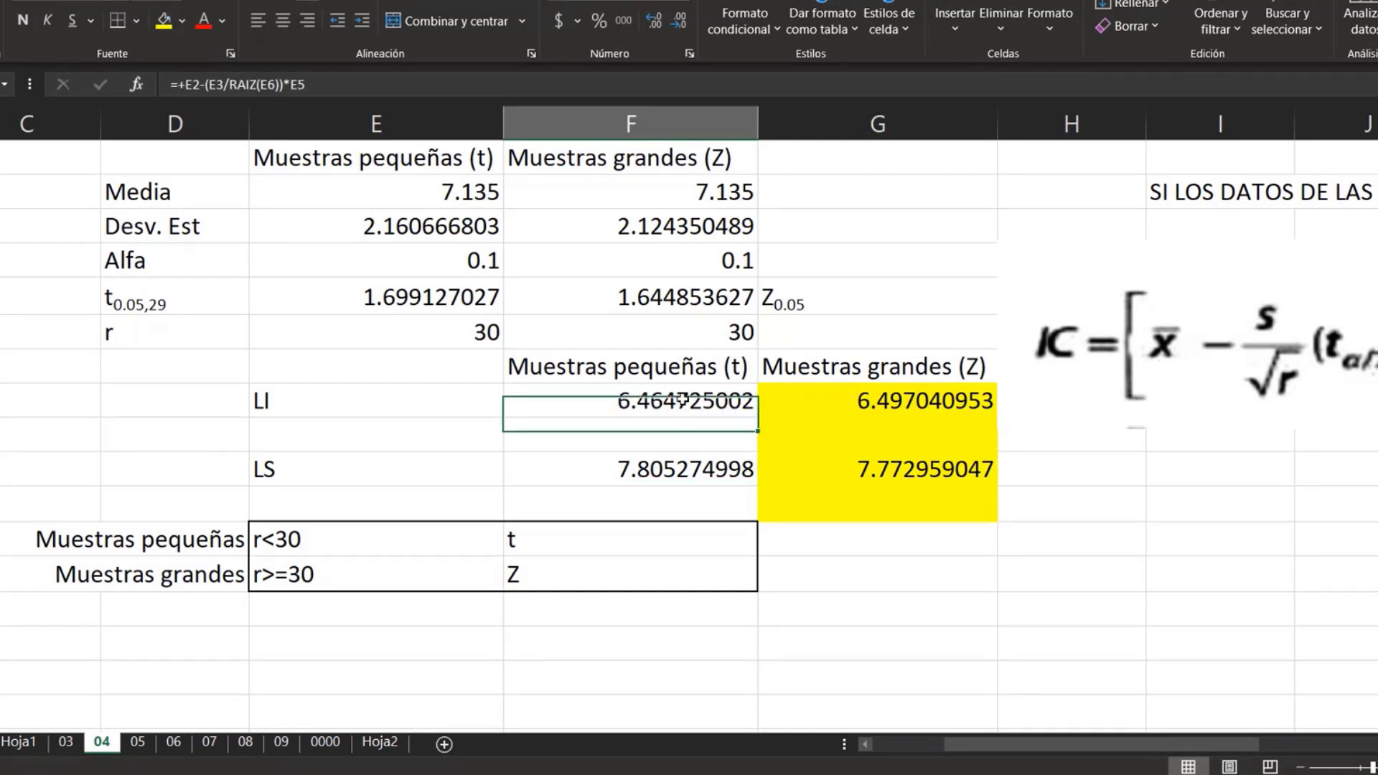
{"action": "left_click", "coordinate": [640, 415]}
{"action": "left_click", "coordinate": [627, 462]}
- Format the LI and LS limits of both intervals in F8:G10 to show two decimal places
{"action": "left_click_drag", "start_coordinate": [564, 419], "coordinate": [881, 463]}
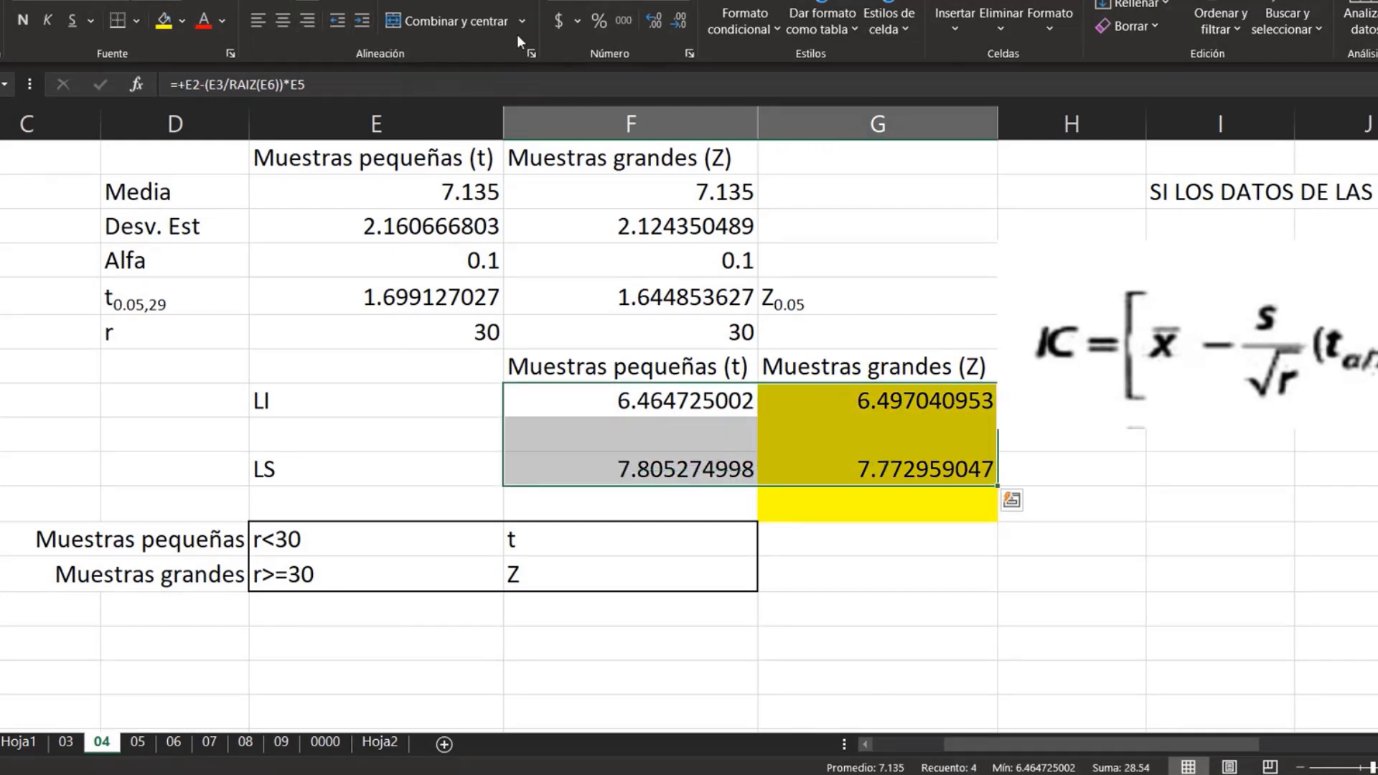
{"action": "left_click", "coordinate": [652, 21]}
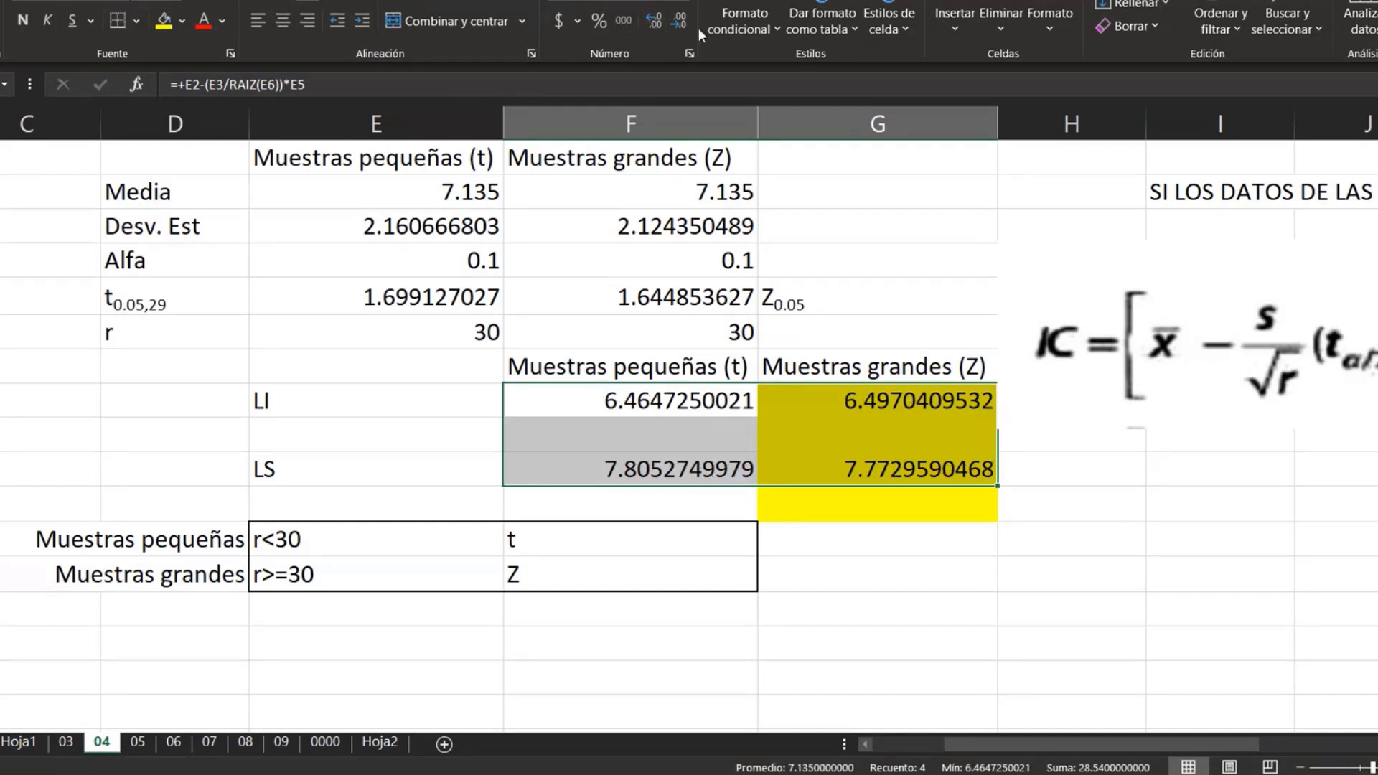
{"action": "left_click", "coordinate": [680, 22]}
{"action": "left_click", "coordinate": [679, 22]}
{"action": "left_click", "coordinate": [679, 21]}
{"action": "left_click", "coordinate": [680, 22]}
{"action": "left_click", "coordinate": [680, 21]}
{"action": "left_click", "coordinate": [680, 21]}
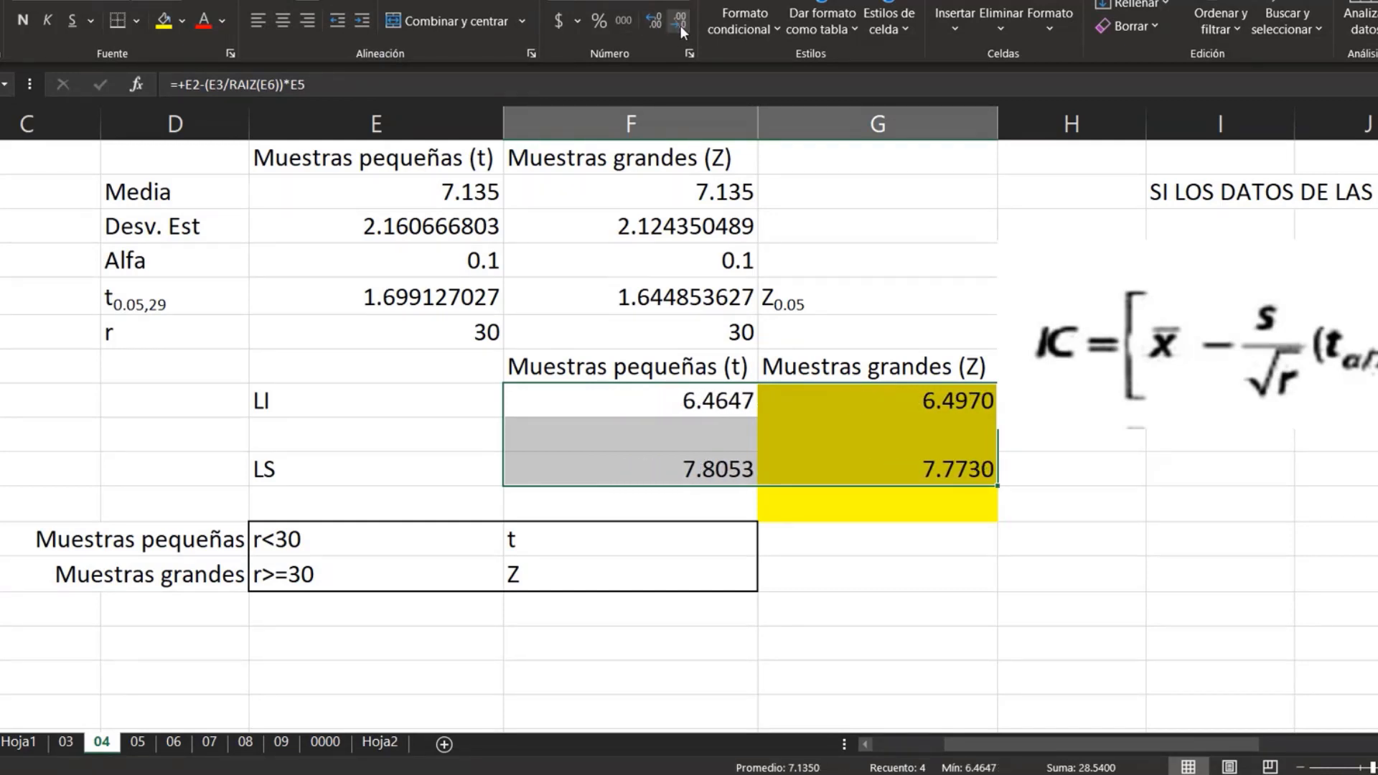
{"action": "left_click", "coordinate": [679, 22]}
{"action": "left_click", "coordinate": [680, 22]}
{"action": "left_click", "coordinate": [678, 23]}
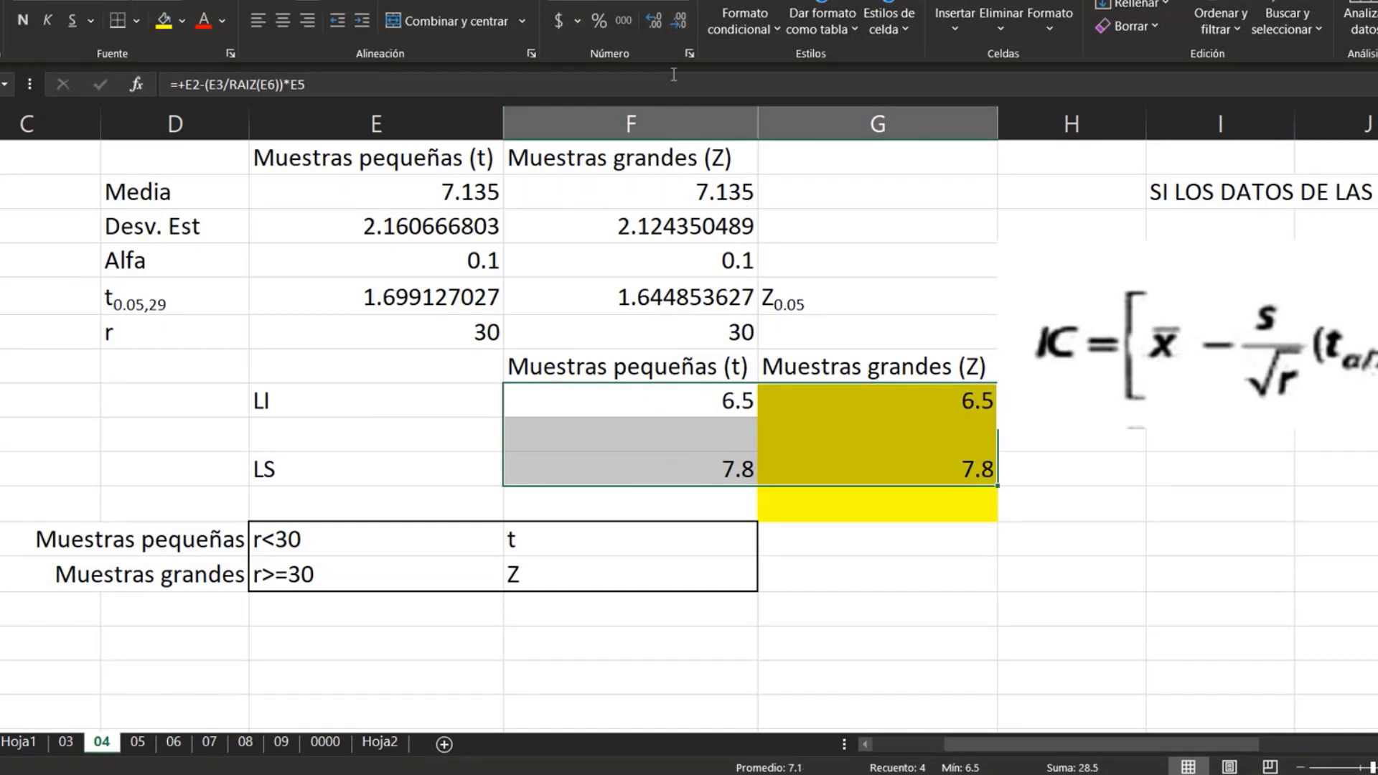
{"action": "left_click", "coordinate": [679, 23]}
{"action": "left_click", "coordinate": [655, 20]}
{"action": "left_click", "coordinate": [655, 21]}
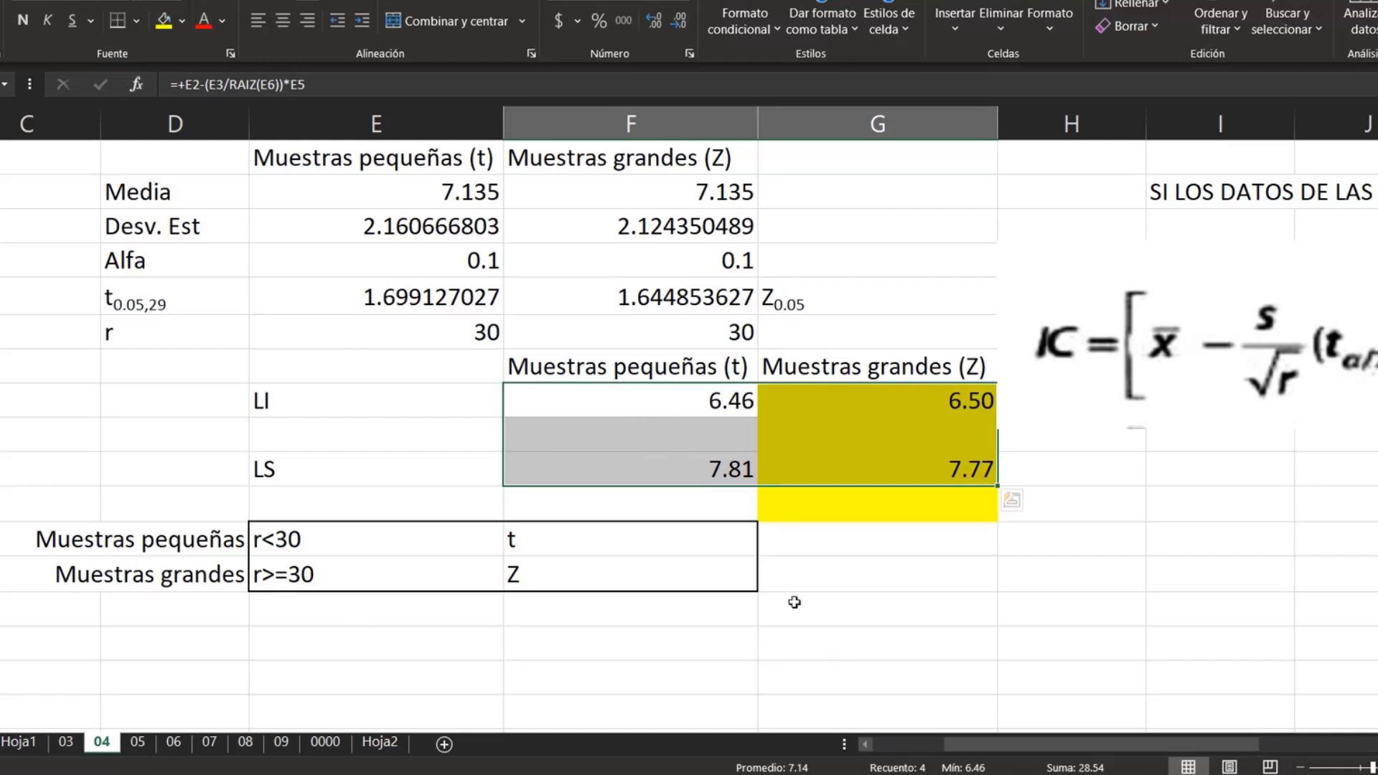
- Format the mean, standard deviation, alpha and critical values in E2:F5 to show two decimal places
{"action": "left_click_drag", "start_coordinate": [459, 204], "coordinate": [467, 228]}
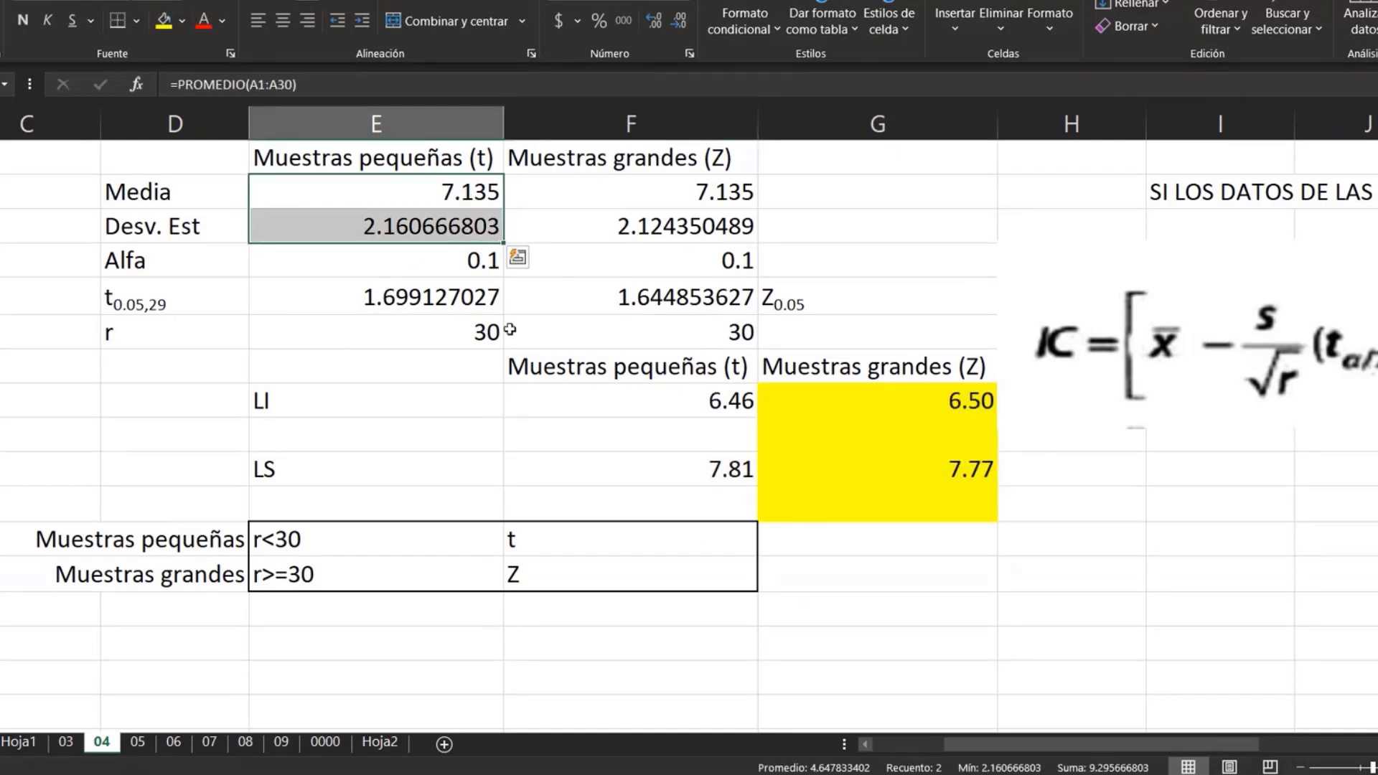
{"action": "left_click", "coordinate": [681, 403]}
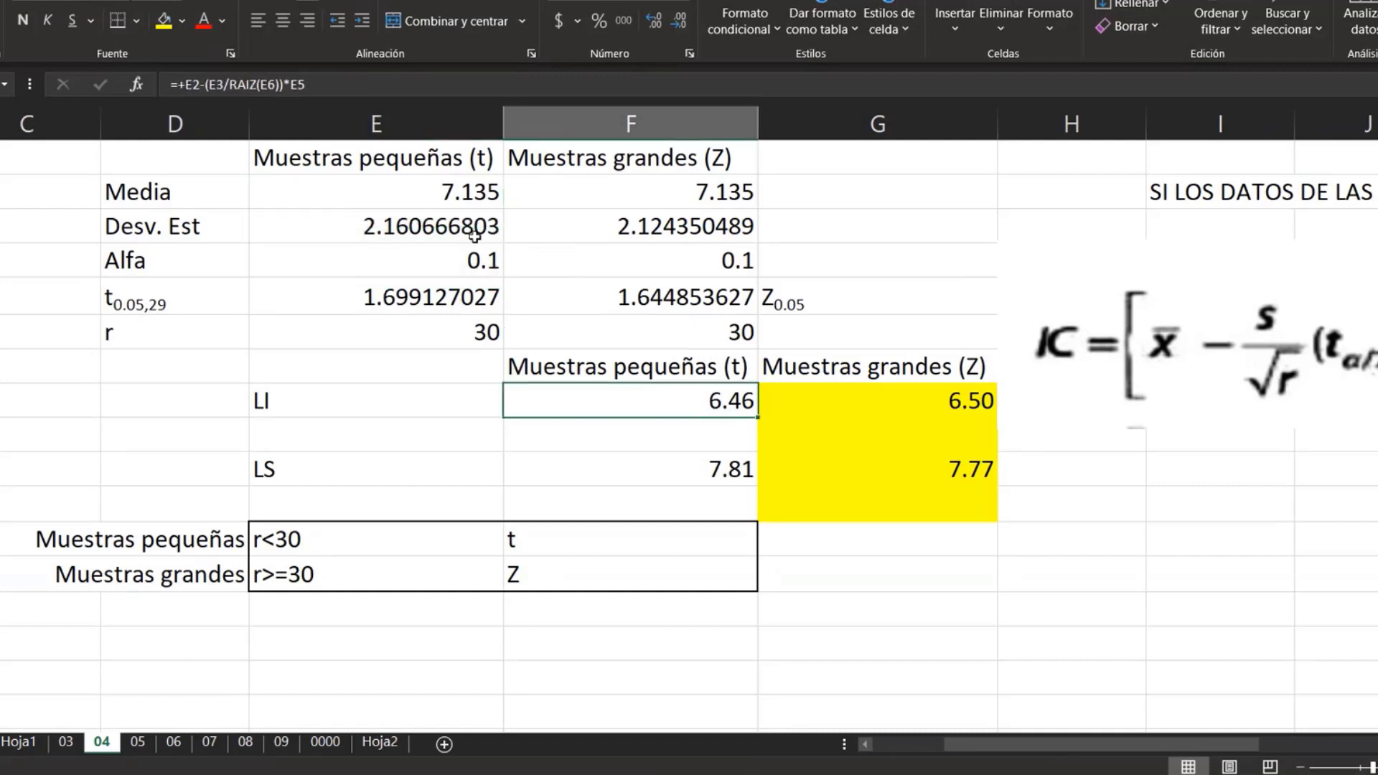
{"action": "left_click_drag", "start_coordinate": [460, 193], "coordinate": [626, 287]}
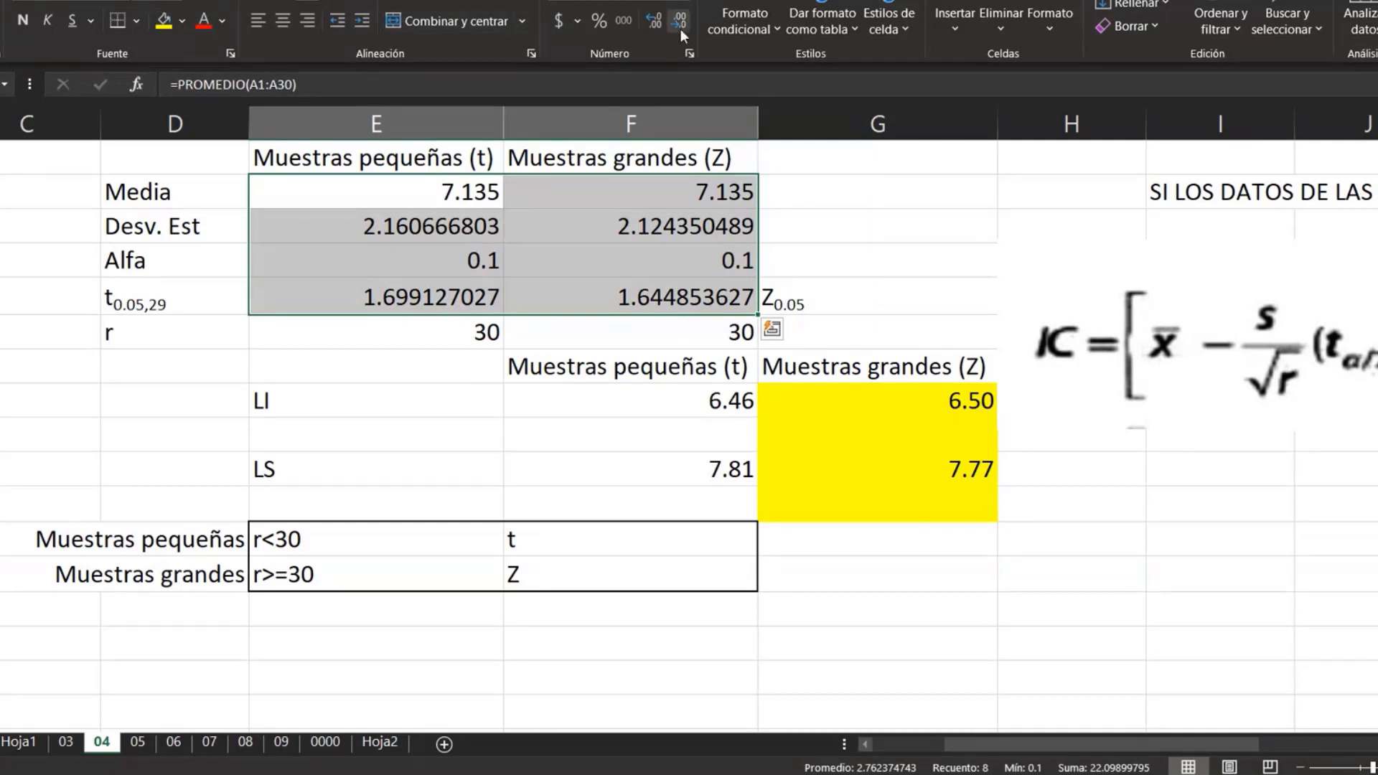
{"action": "left_click", "coordinate": [656, 24]}
{"action": "left_click", "coordinate": [656, 24]}
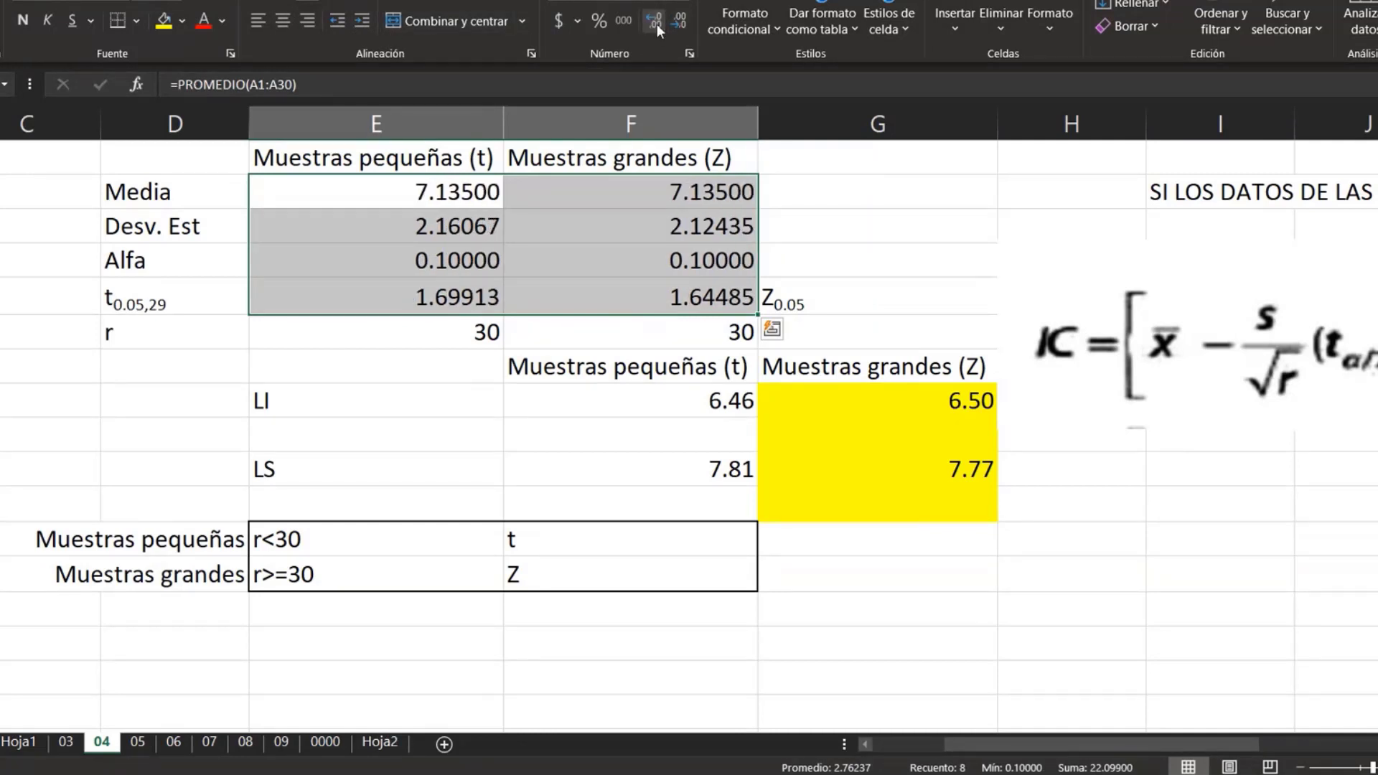
{"action": "left_click", "coordinate": [671, 20]}
{"action": "left_click", "coordinate": [671, 19]}
{"action": "left_click", "coordinate": [672, 19]}
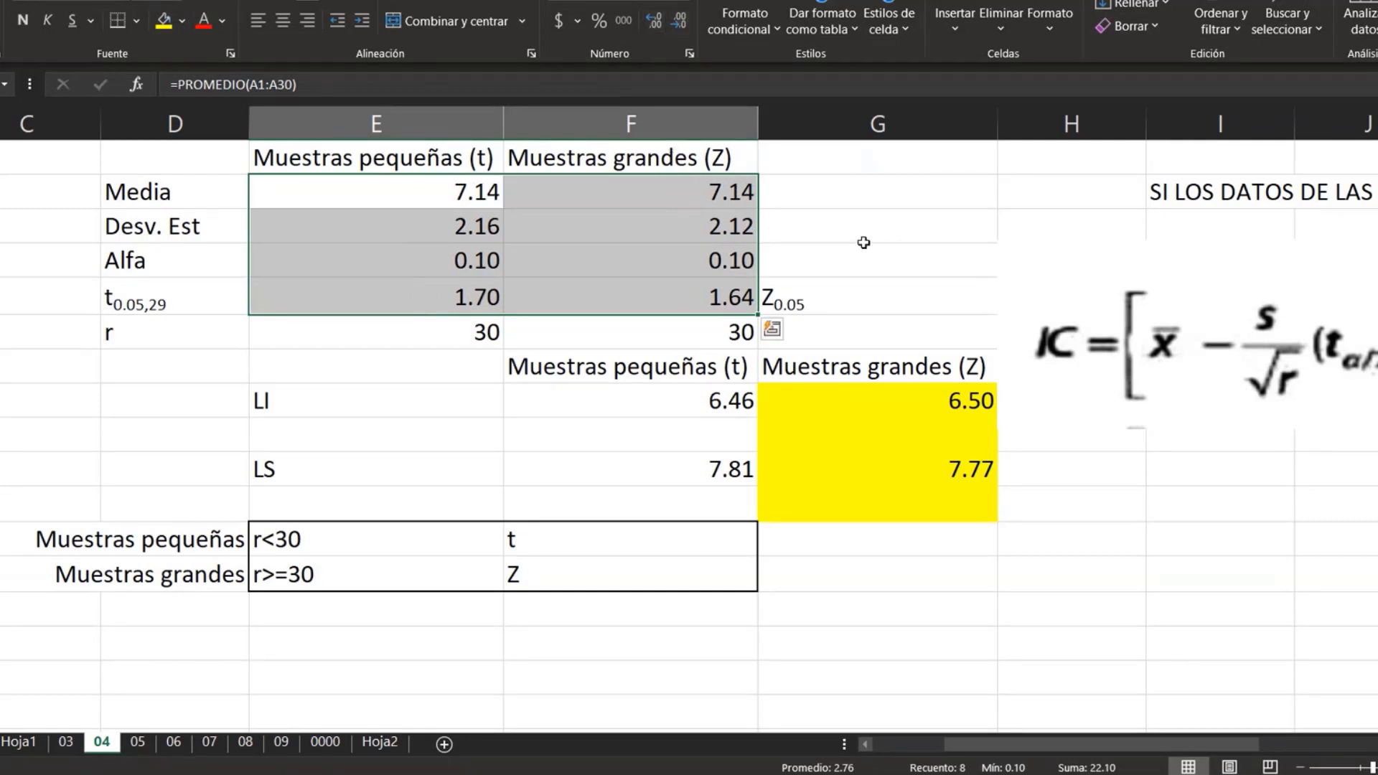
{"action": "left_click", "coordinate": [834, 230]}
{"action": "left_click_drag", "start_coordinate": [738, 403], "coordinate": [872, 465]}
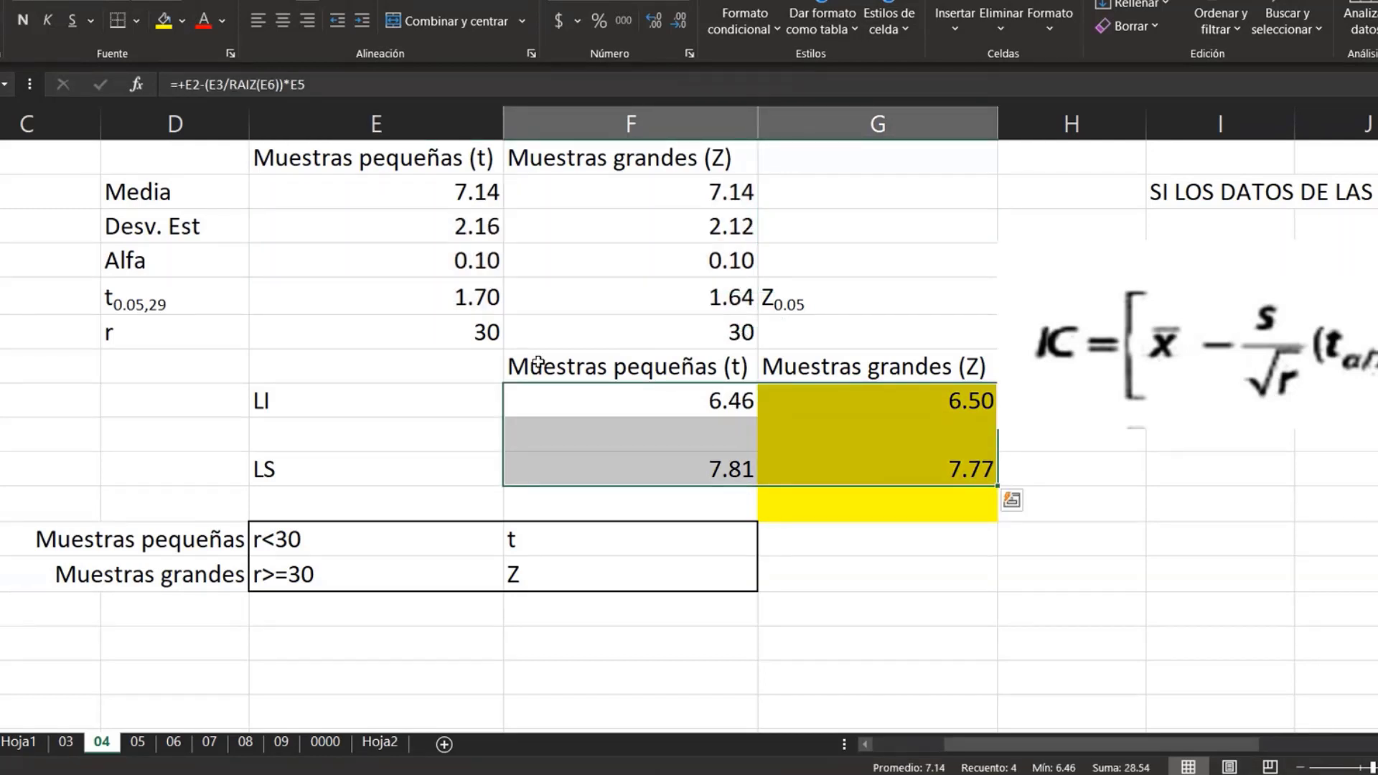